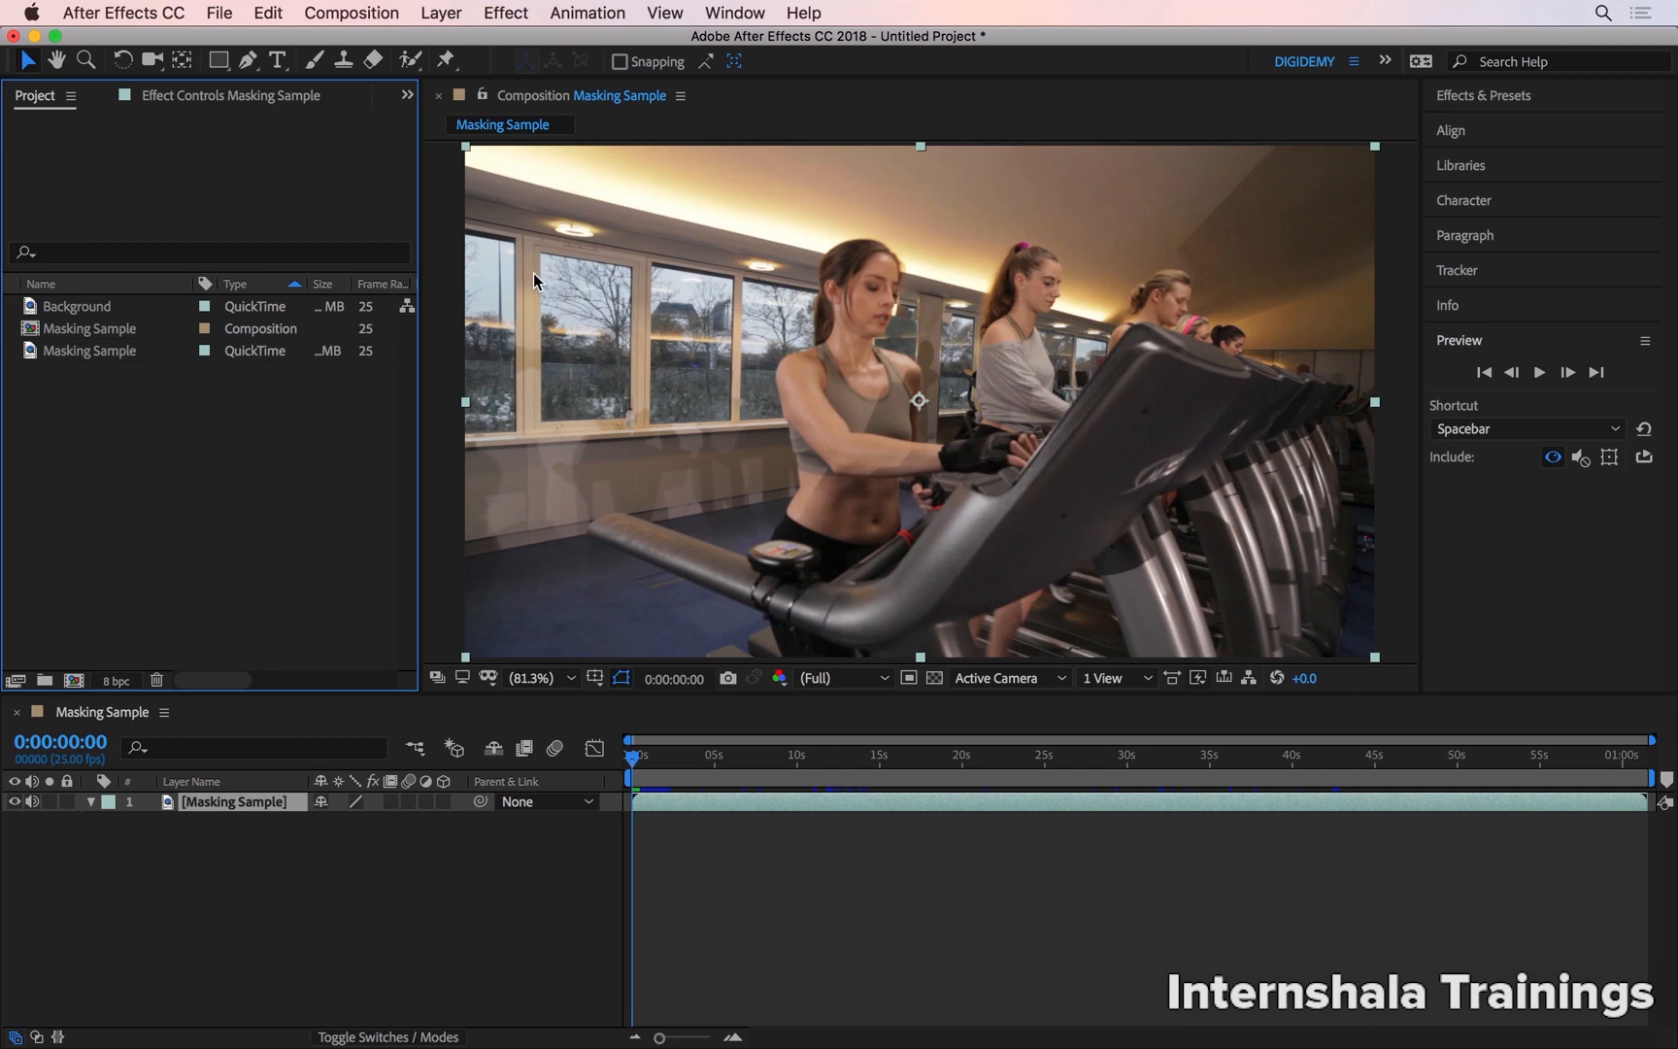
Draw a rectangular mask on the Masking Sample layer over the leftmost window pane and turn on the transparency grid
scroll(531, 267, up, 3)
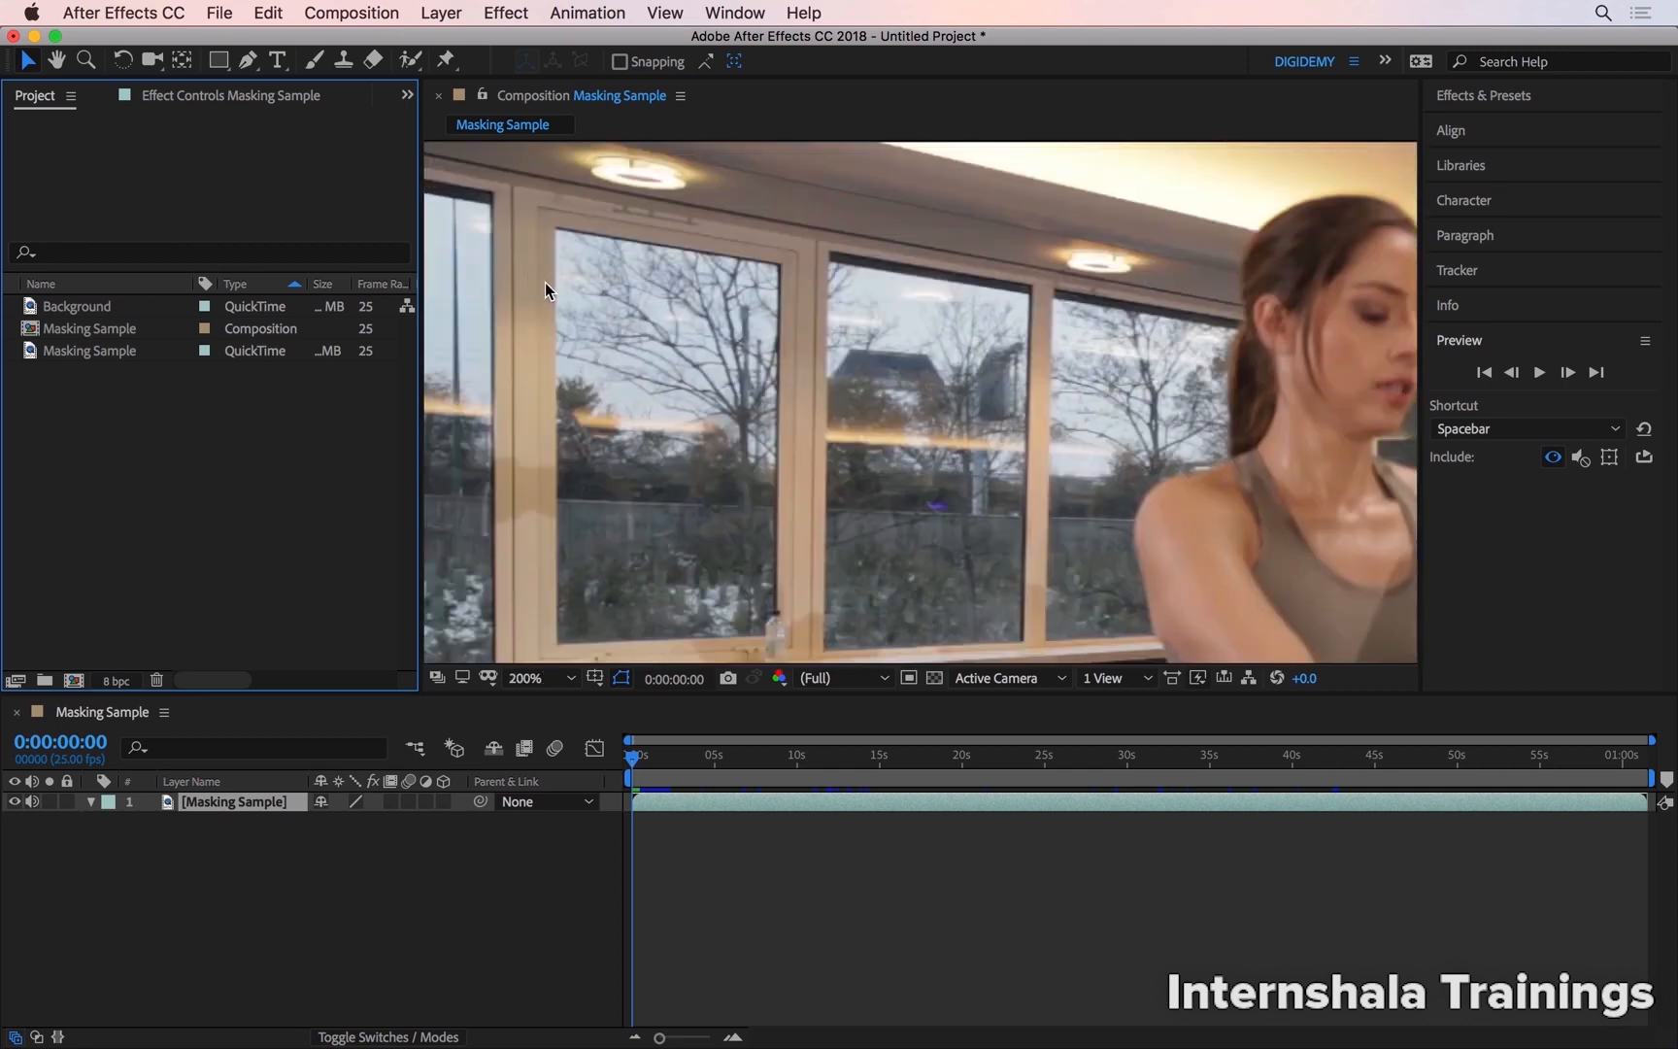
key(space)
drag(556, 470, 788, 425)
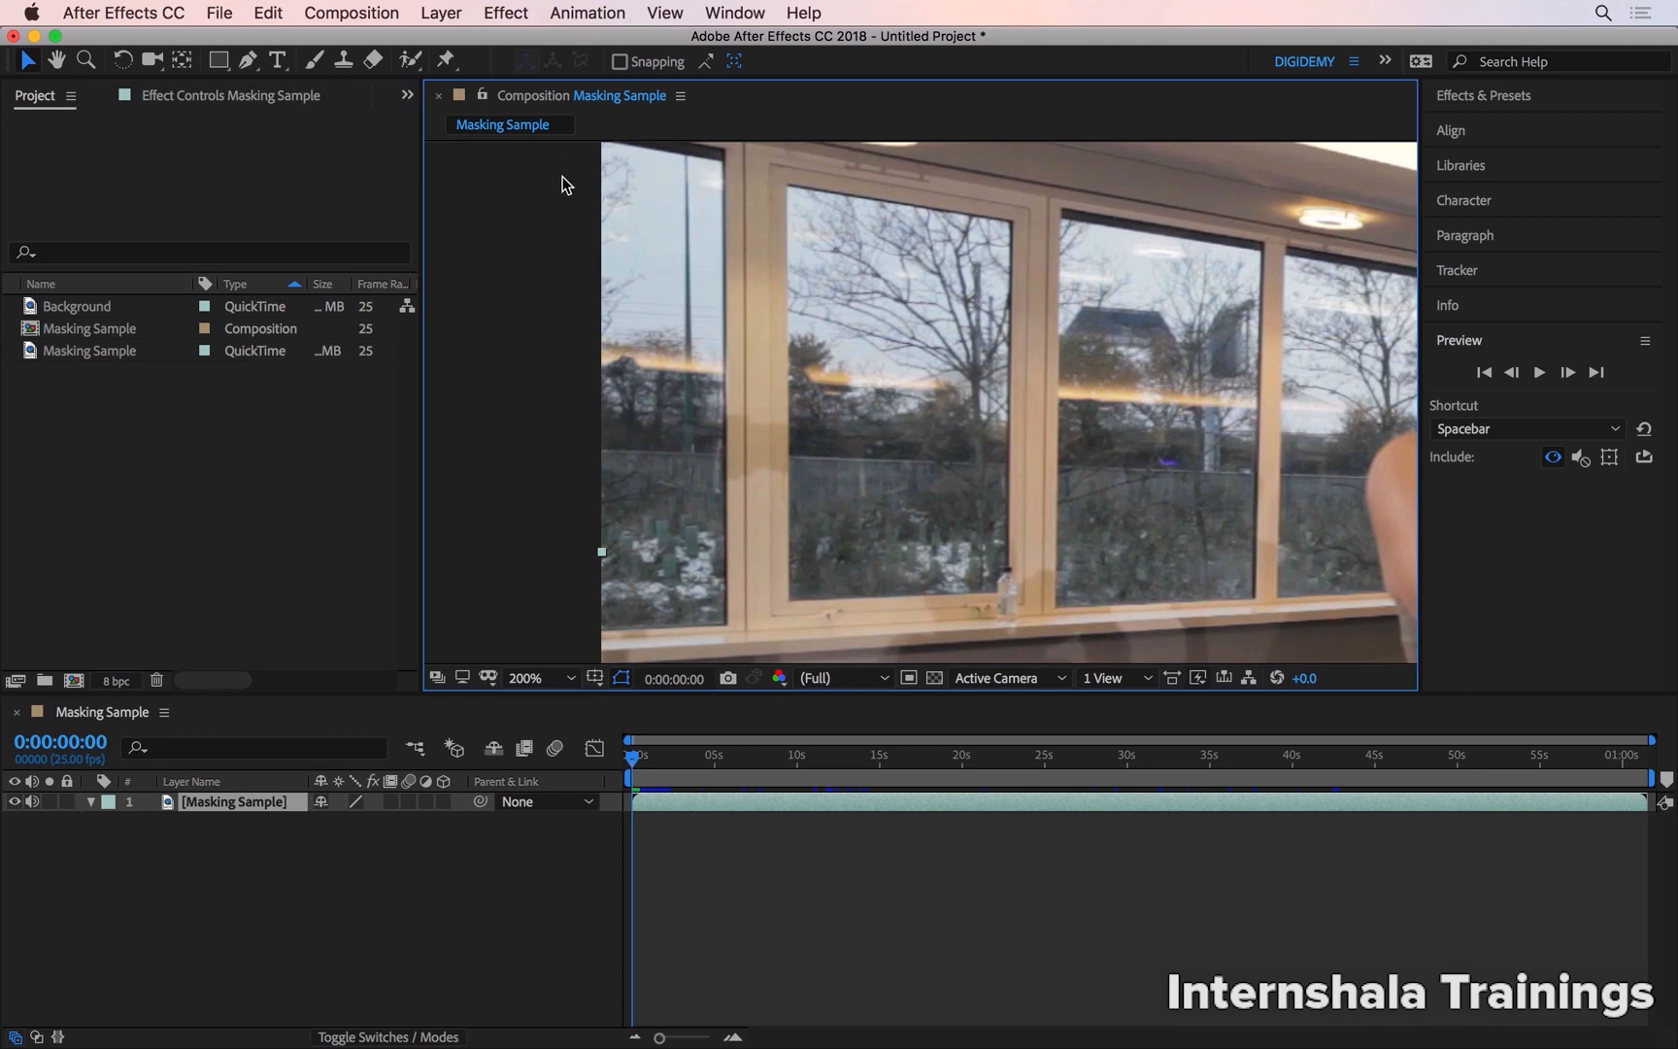
key(space)
drag(664, 338, 698, 354)
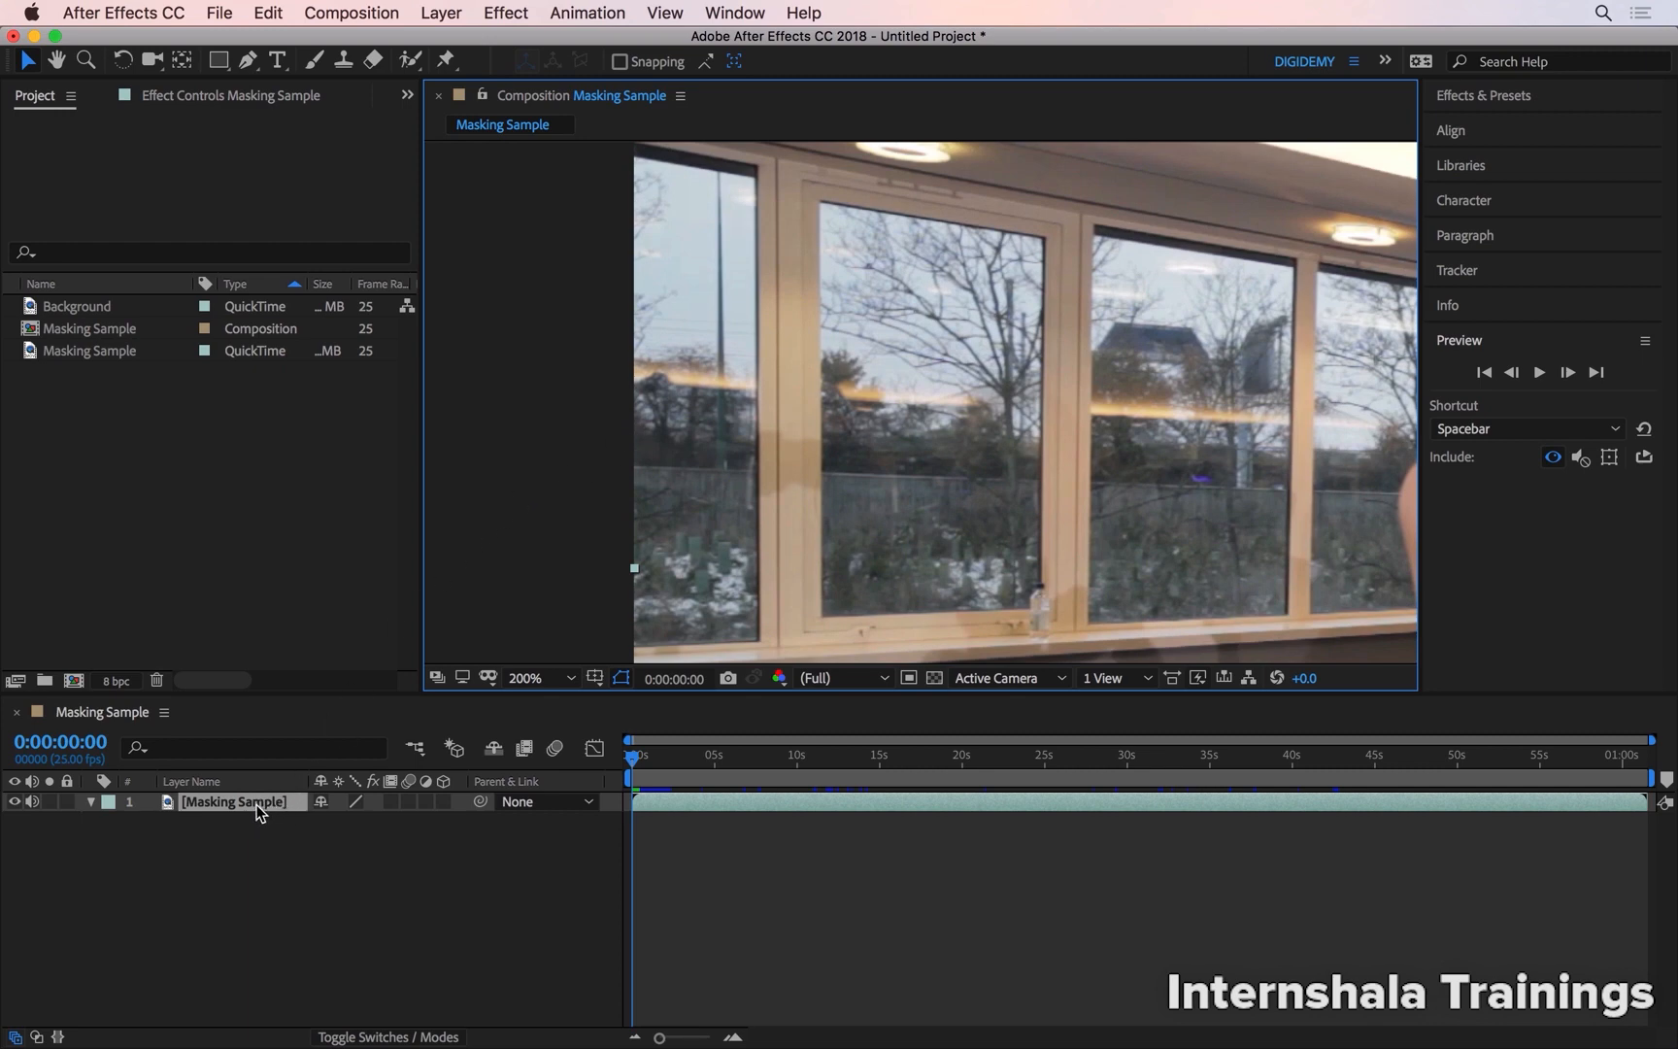
click(288, 802)
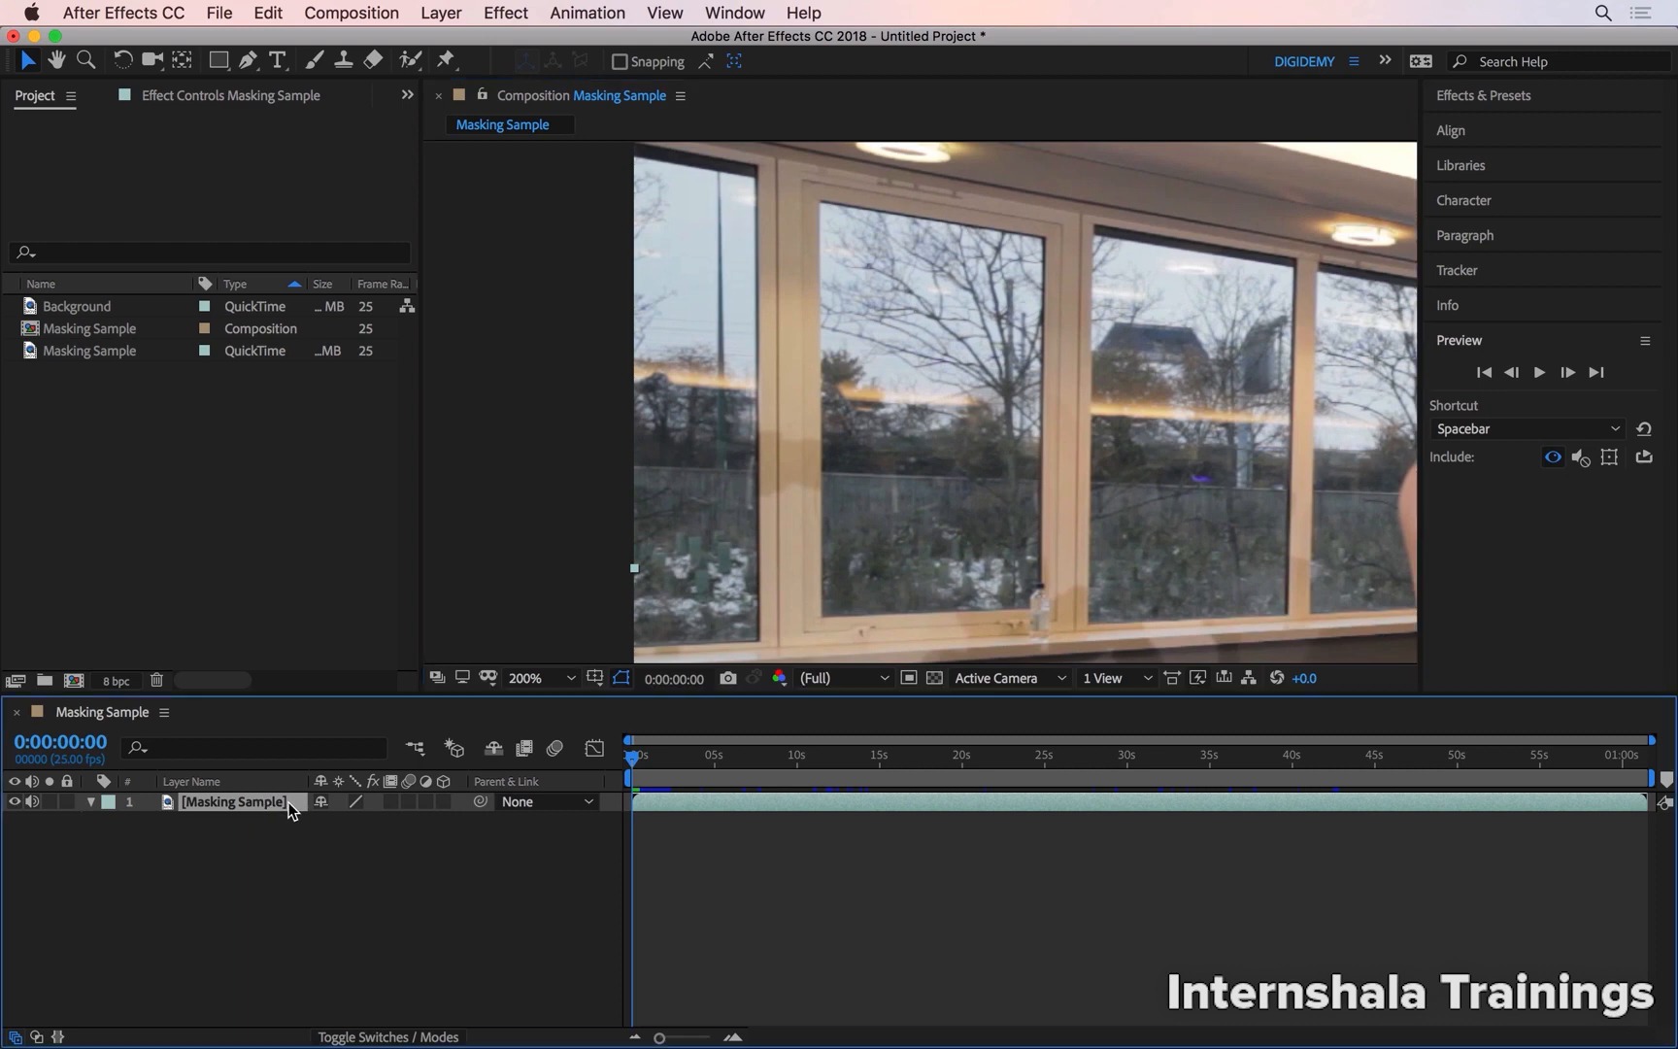
click(222, 64)
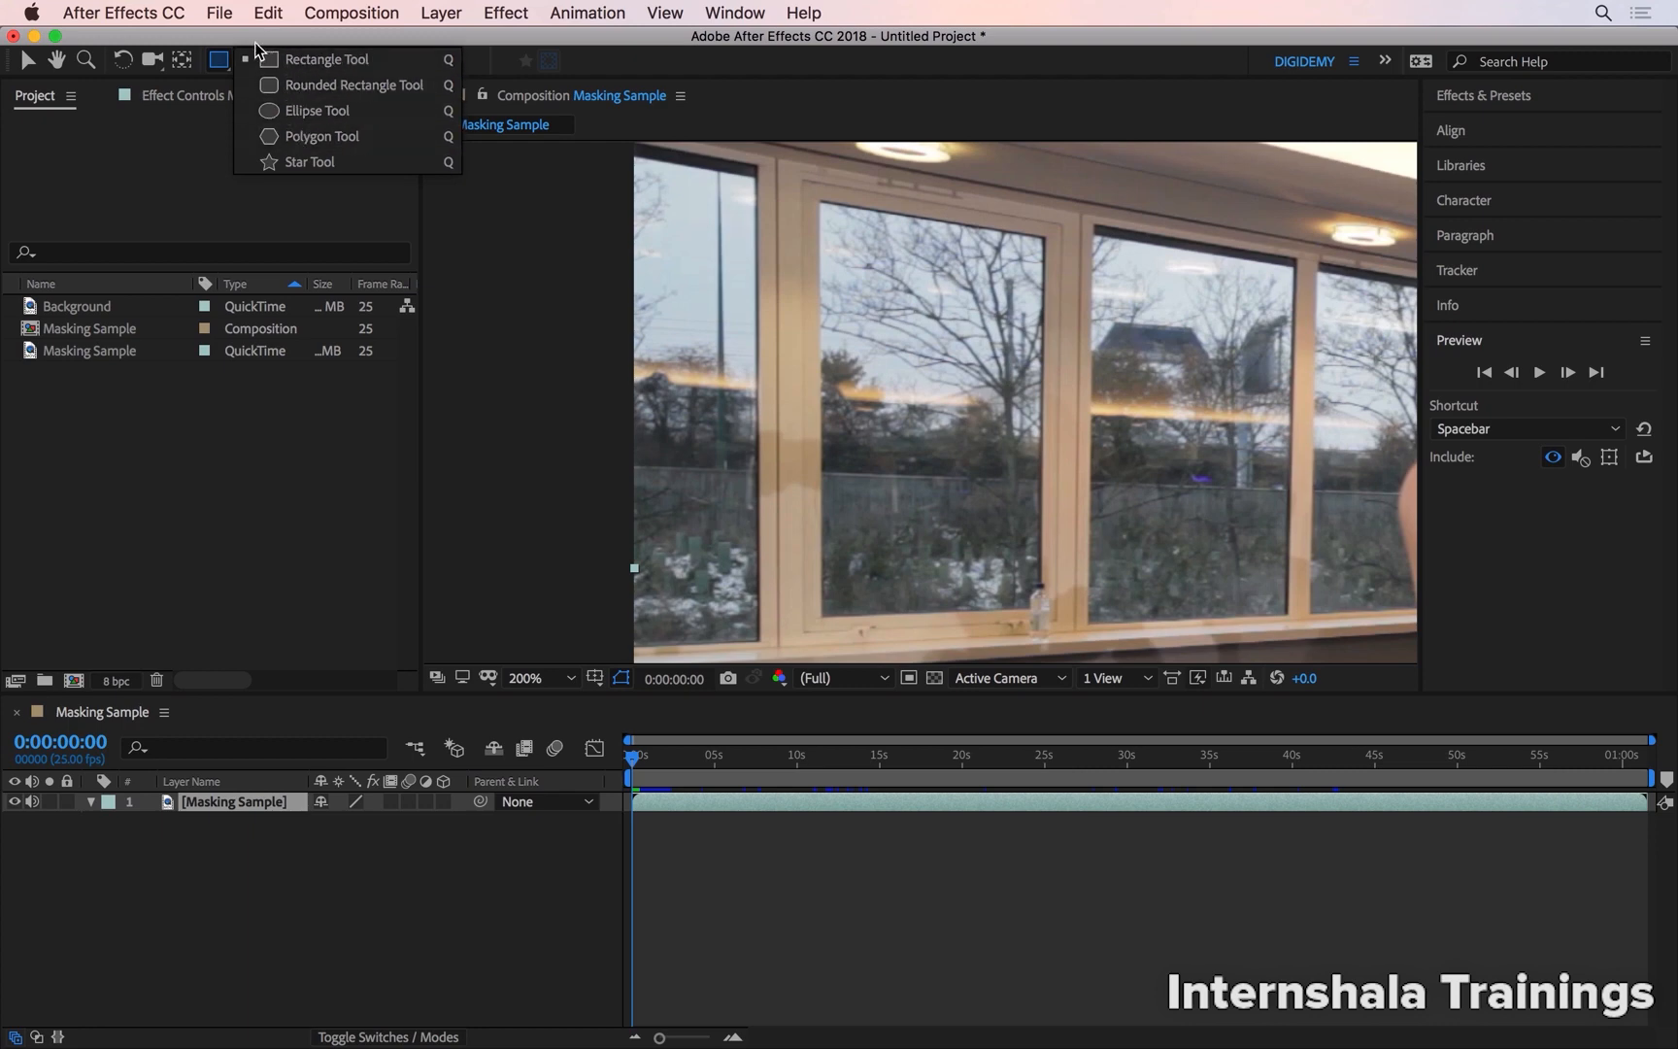
click(216, 64)
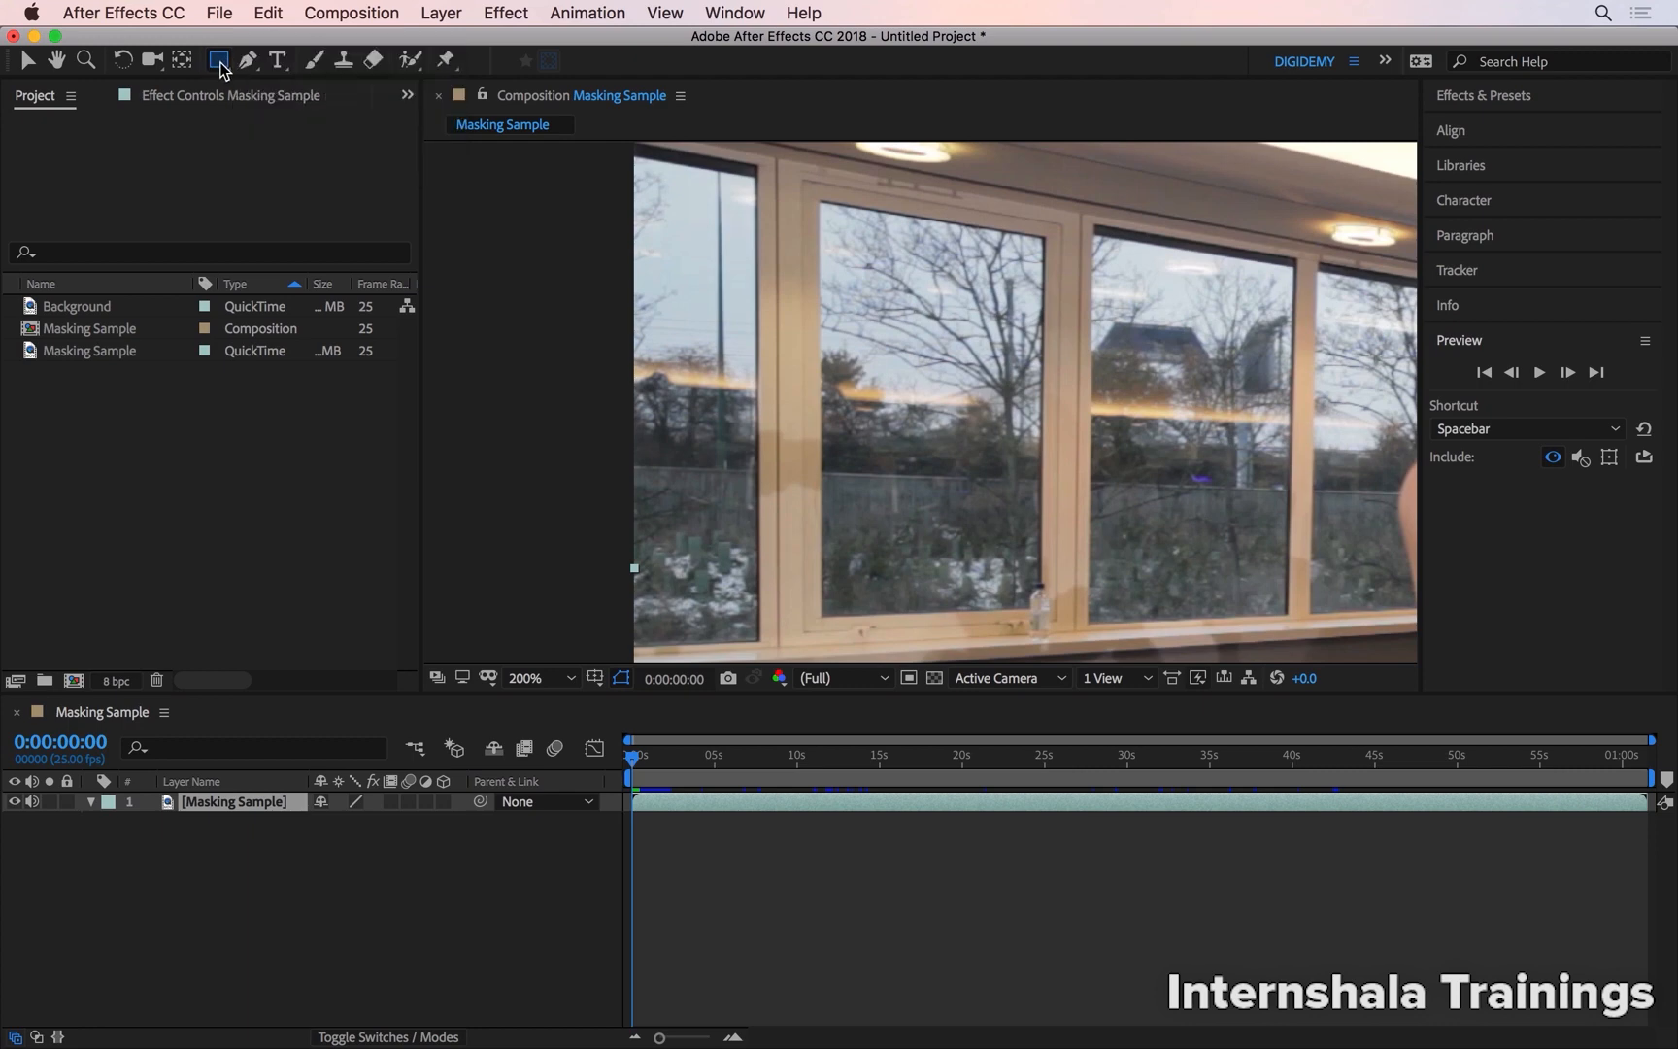
click(272, 802)
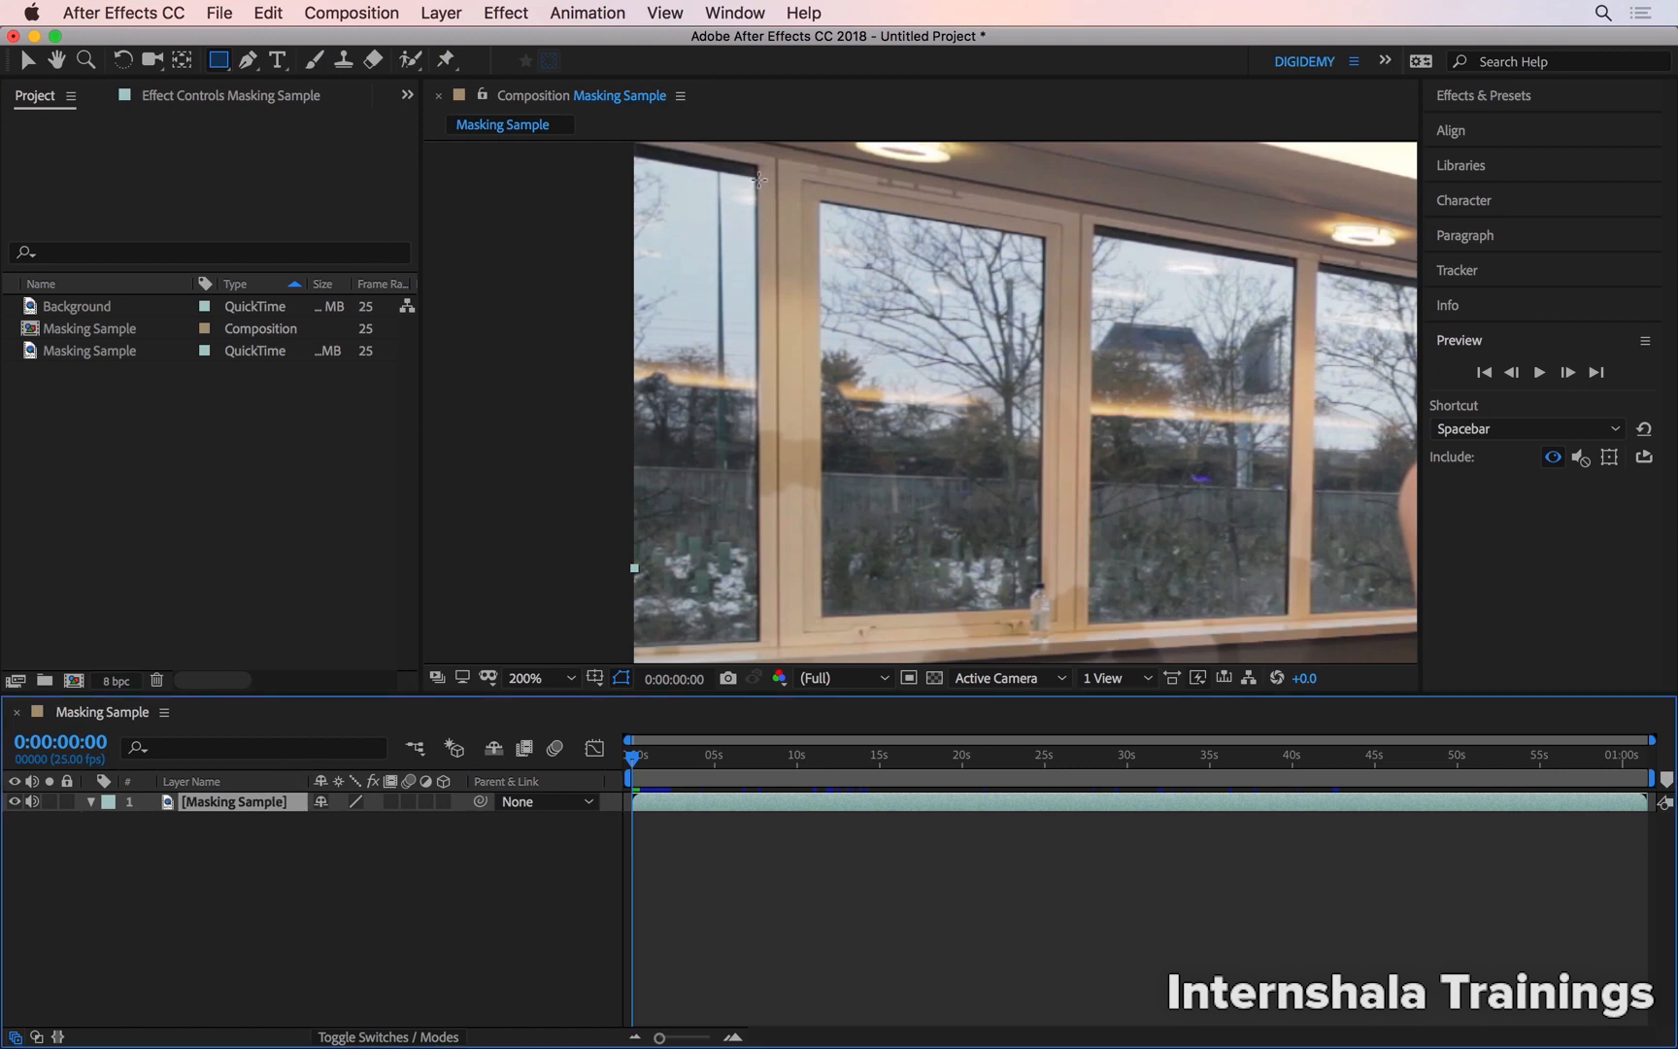
mouse_move(754, 175)
mouse_down()
mouse_move(700, 243)
mouse_move(529, 607)
mouse_move(529, 661)
mouse_move(570, 638)
mouse_up()
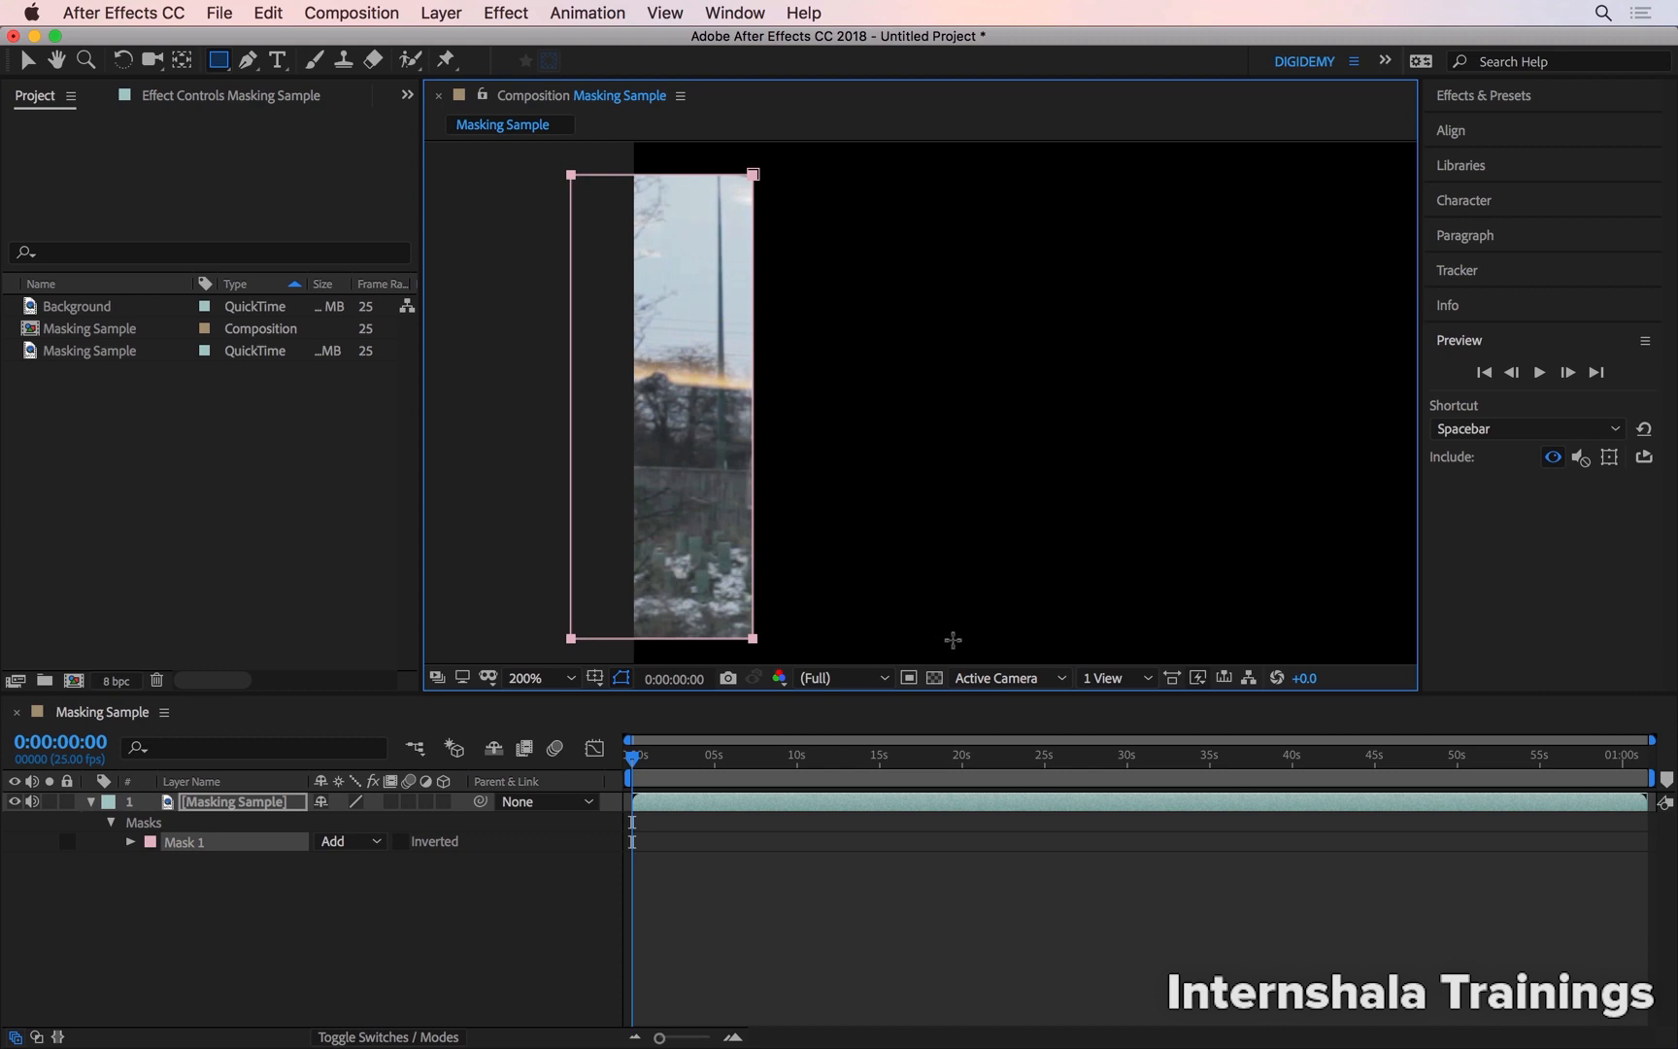
click(934, 678)
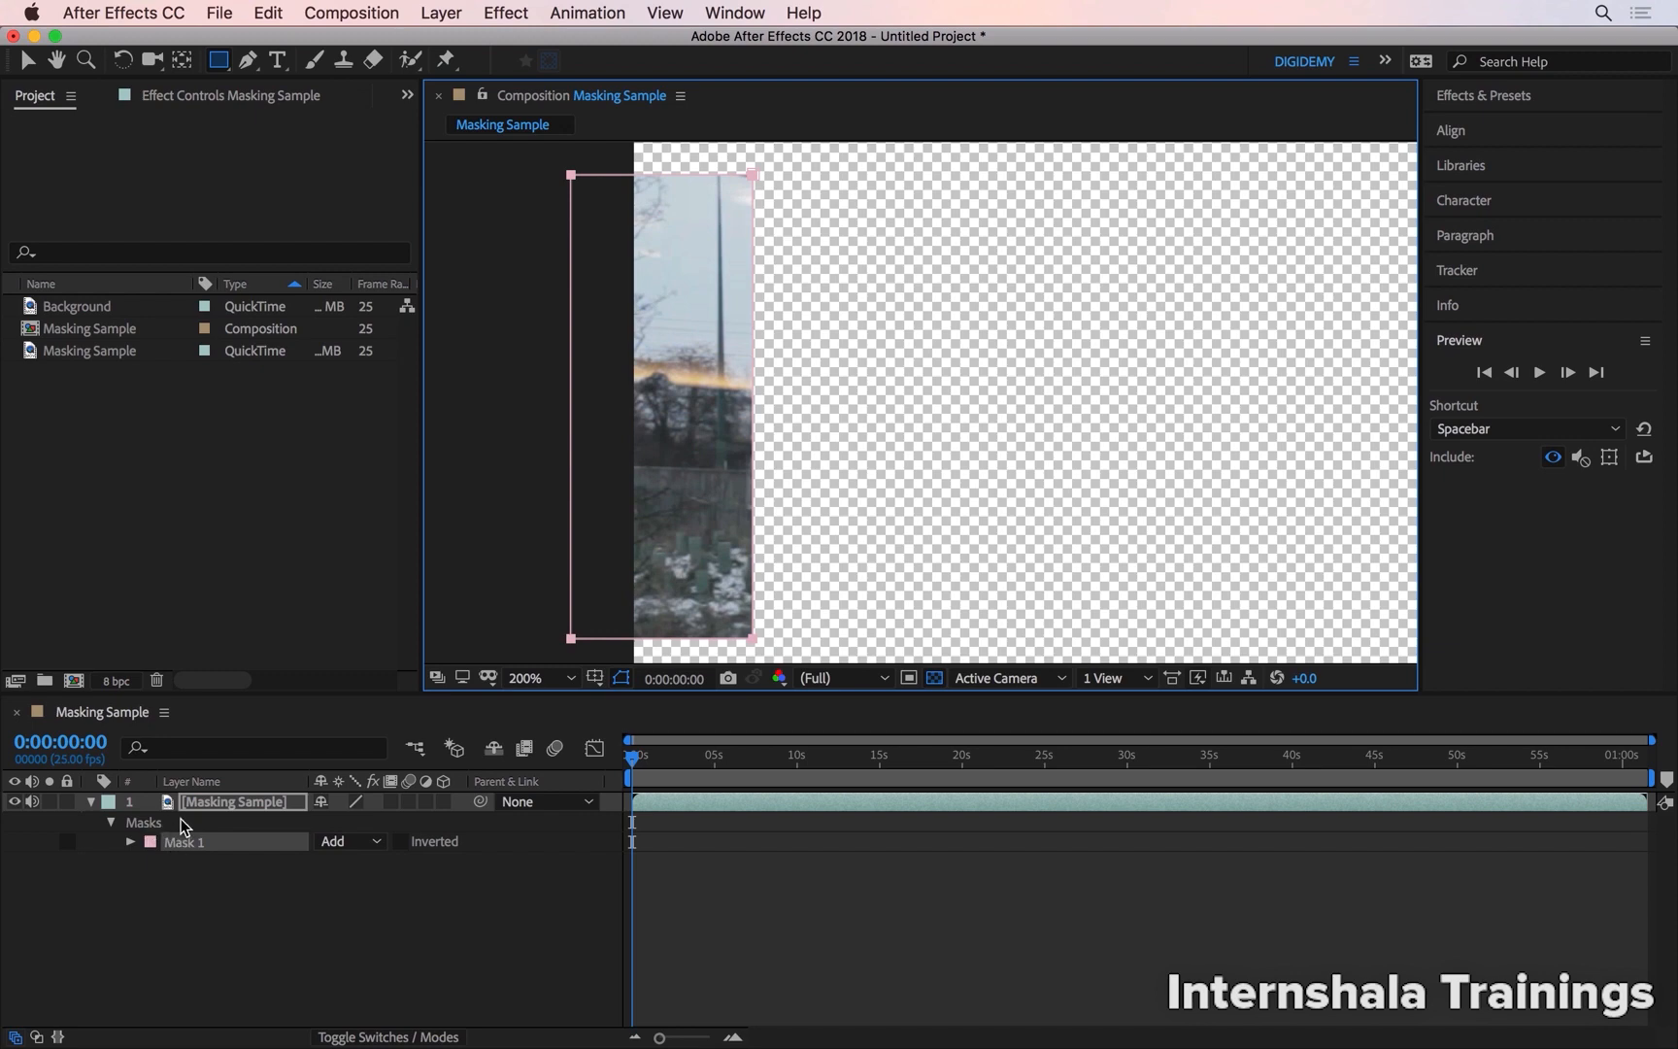
Rename the new mask as Window 1 and invert it to cut out the leftmost window pane
click(200, 849)
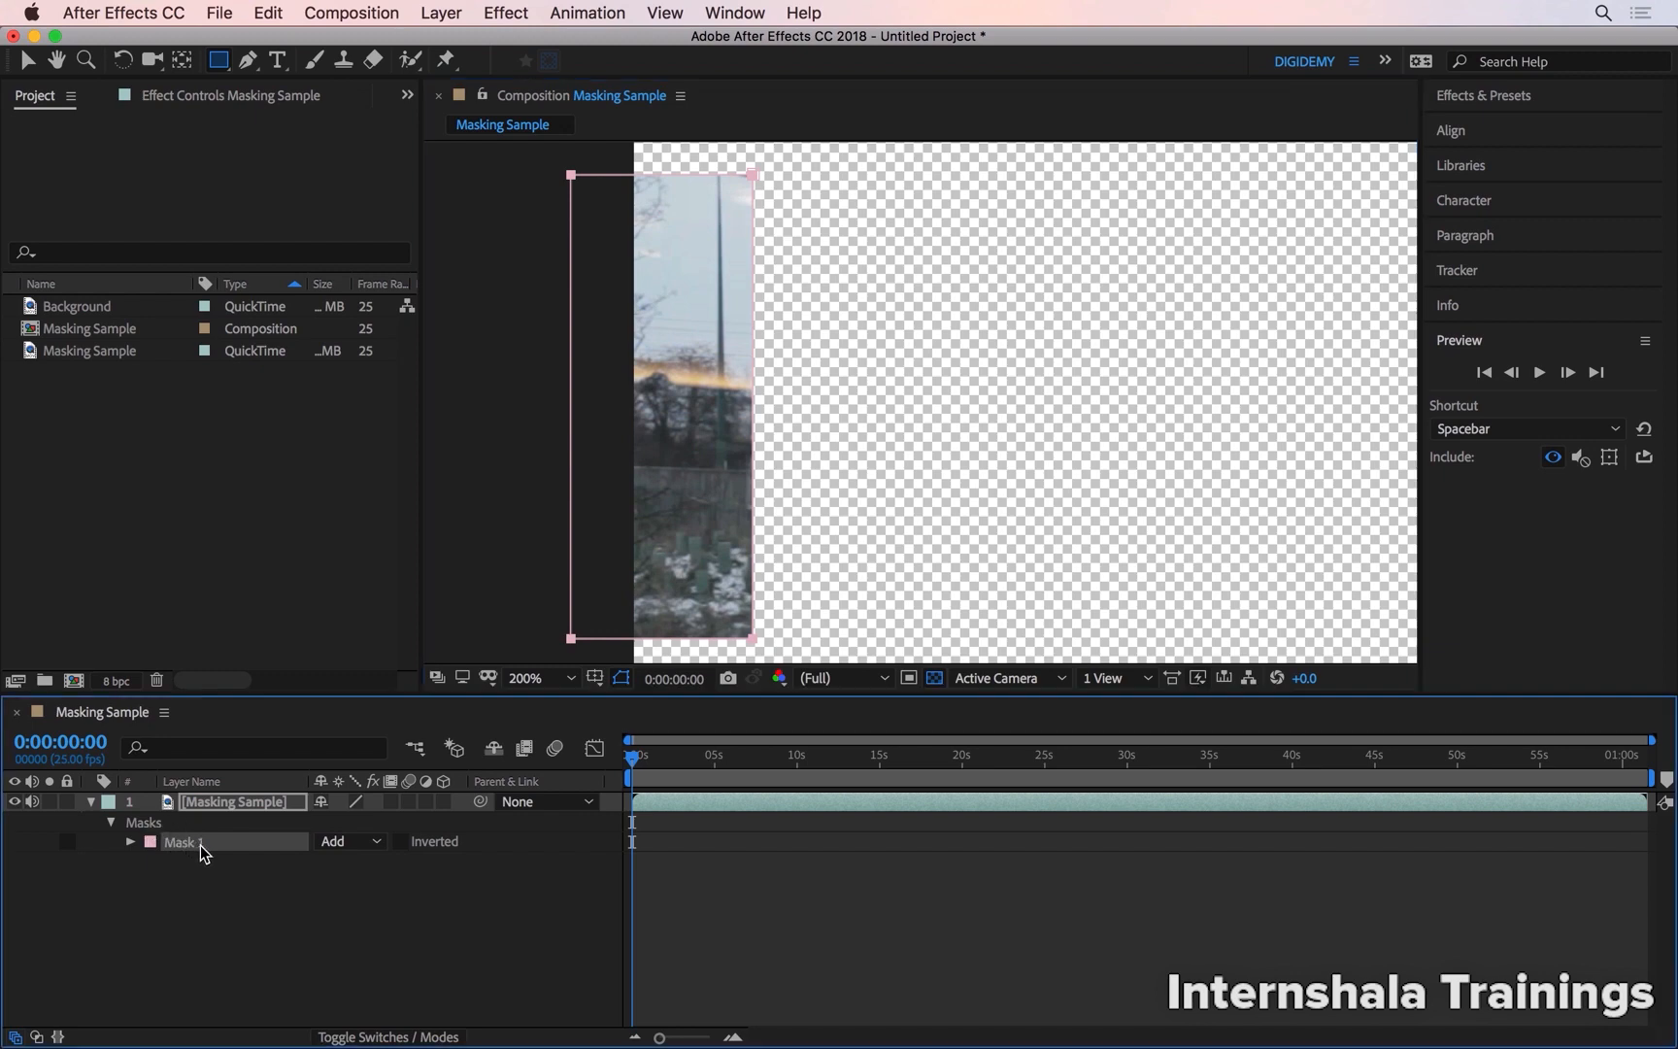
key(Return)
text(Window)
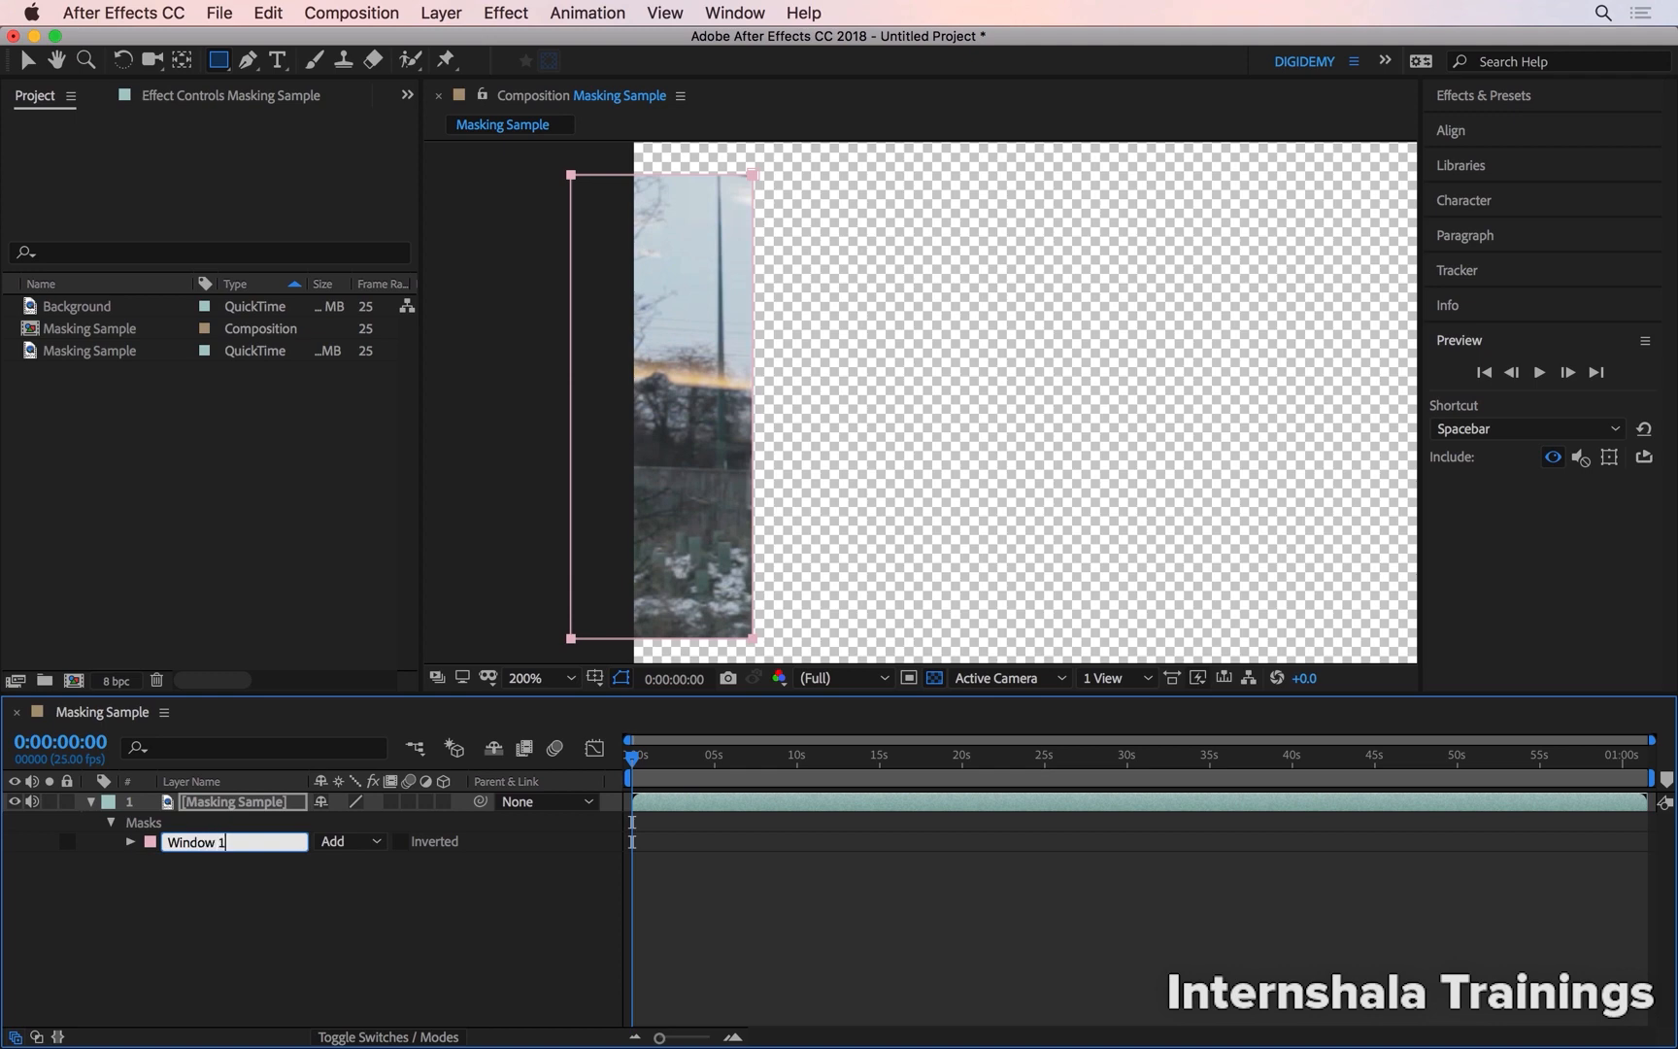
key(Return)
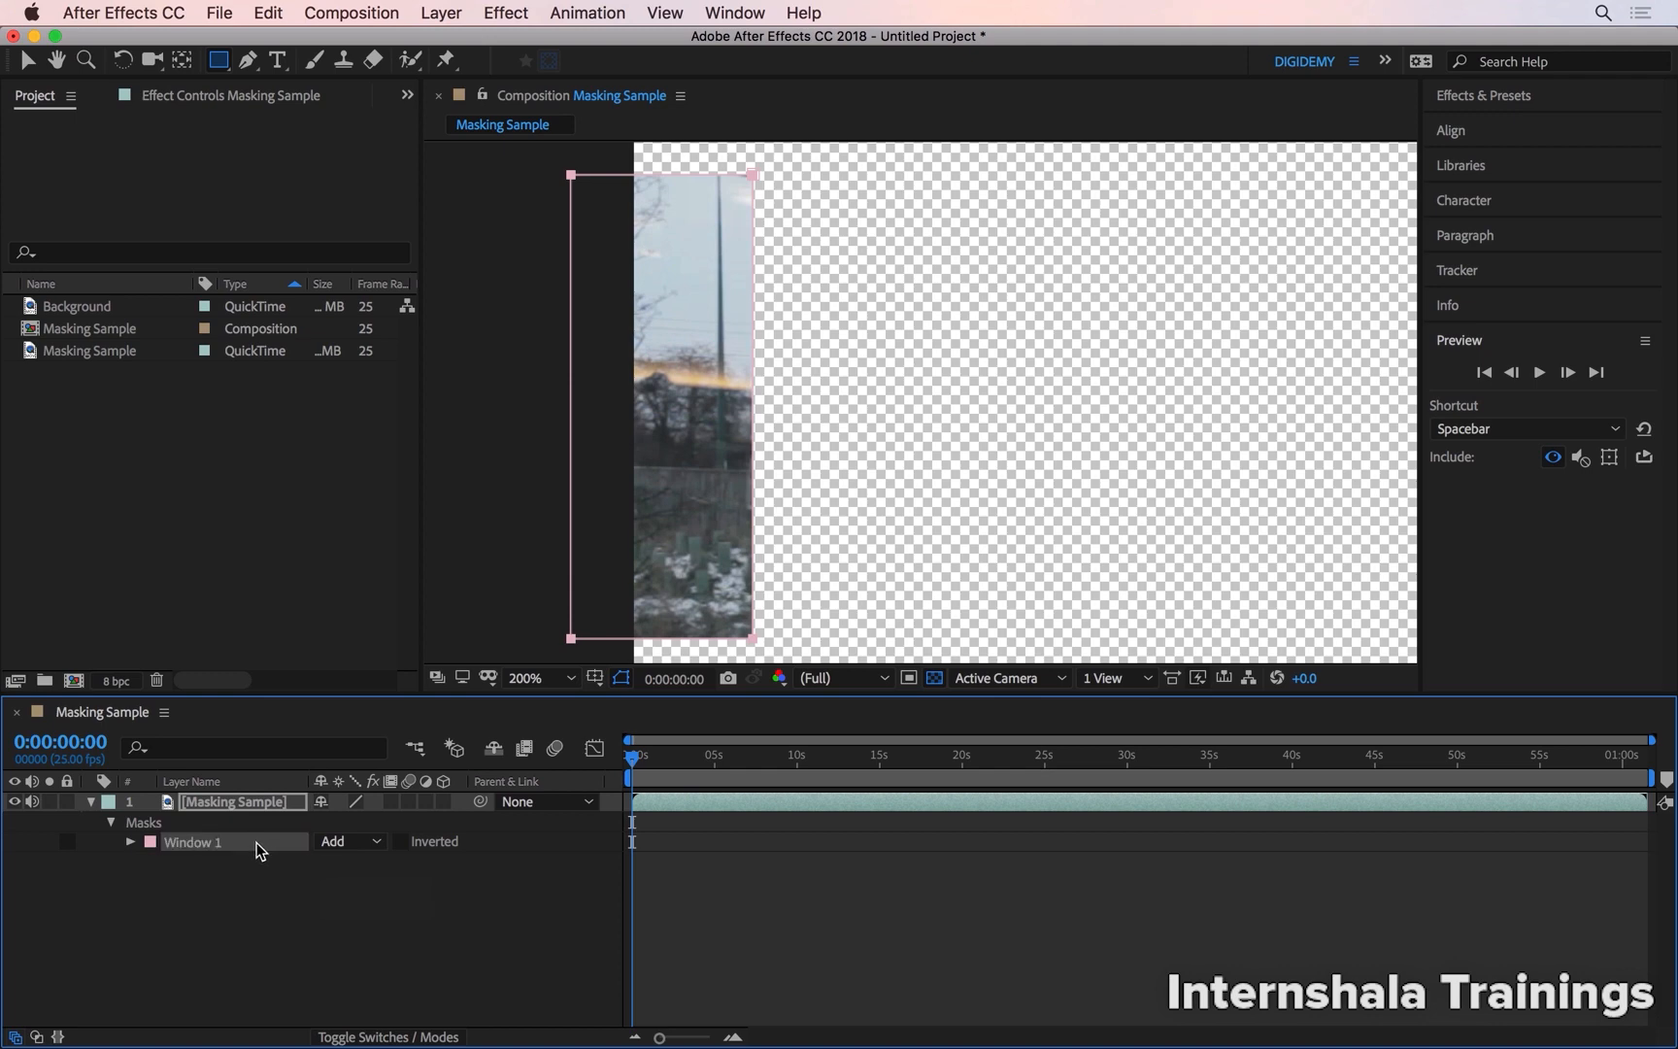
click(406, 845)
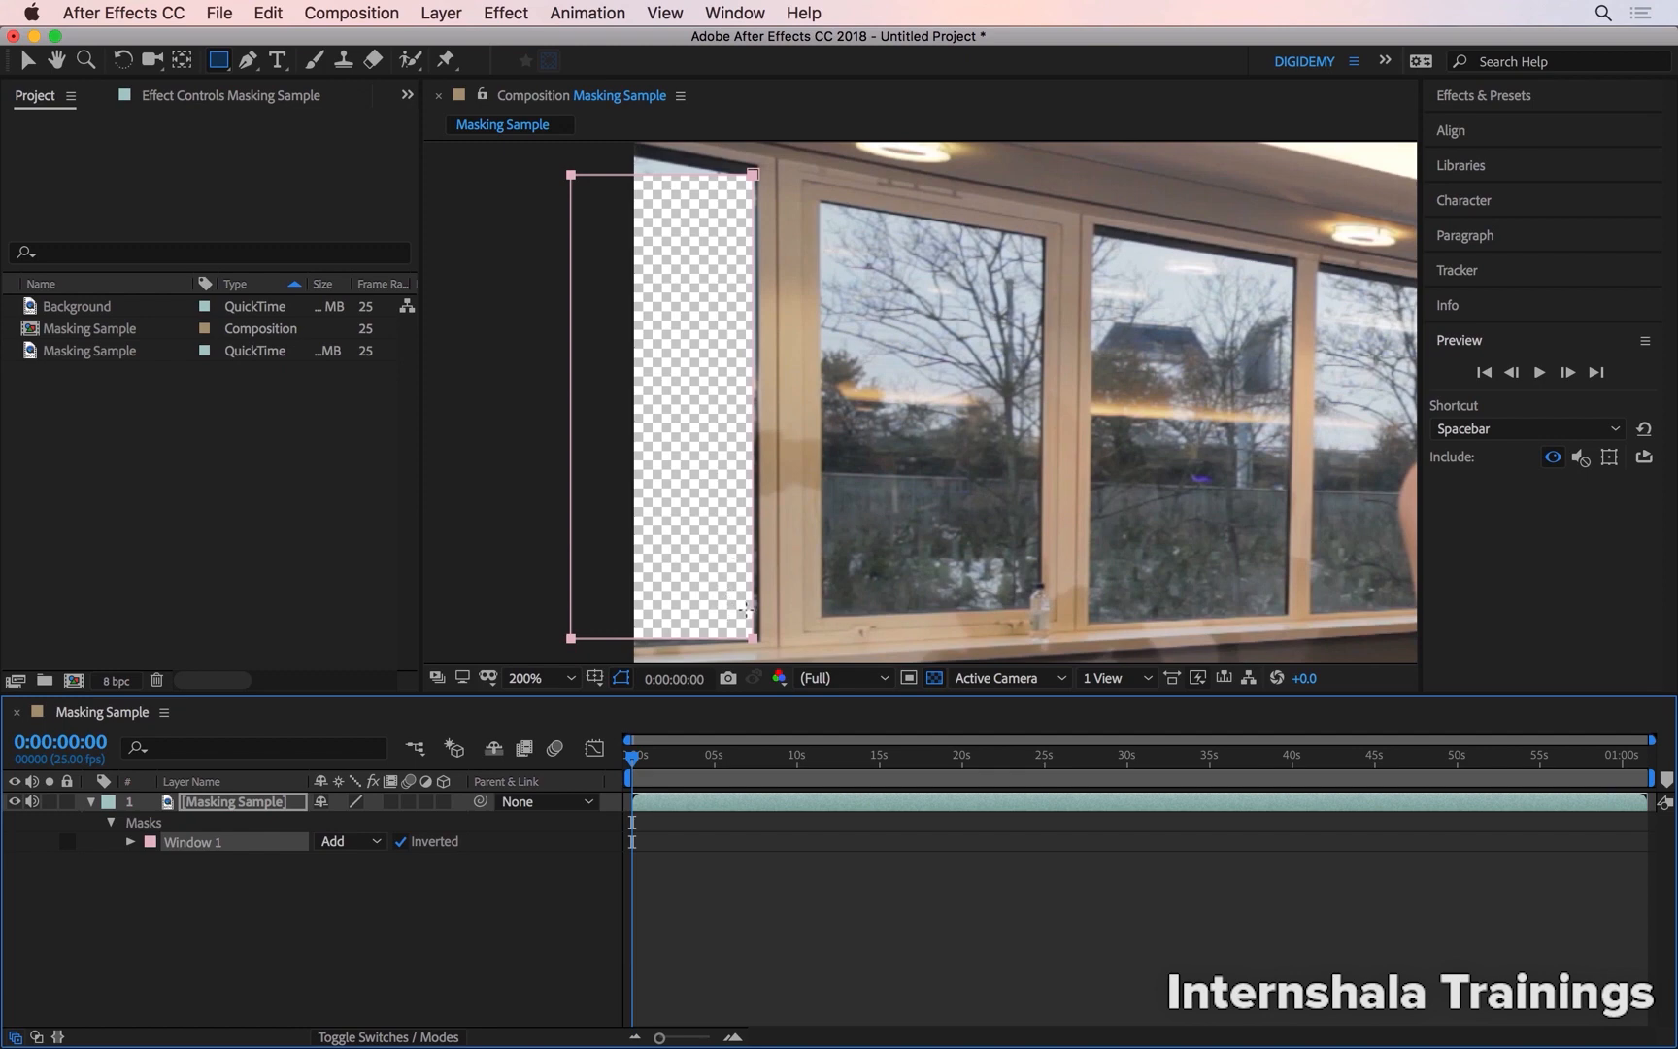
click(765, 608)
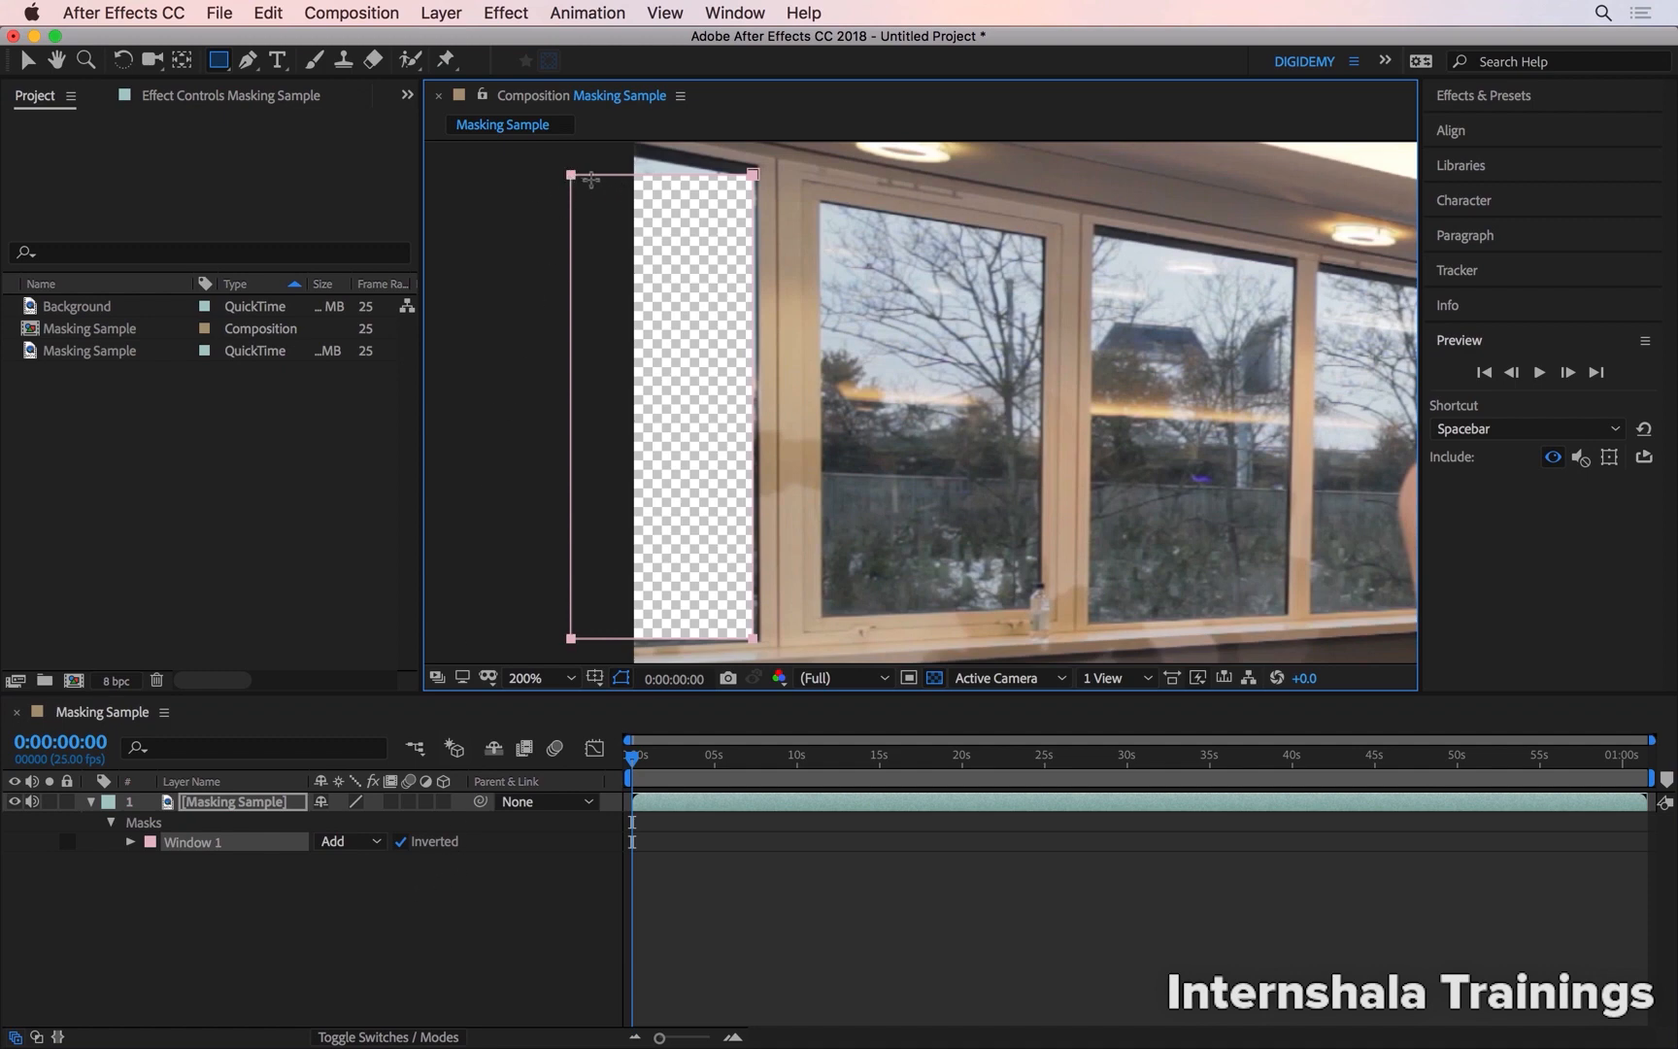
Move only the upper-left corner point of the Window 1 mask upward to match the slant of the frame
click(30, 60)
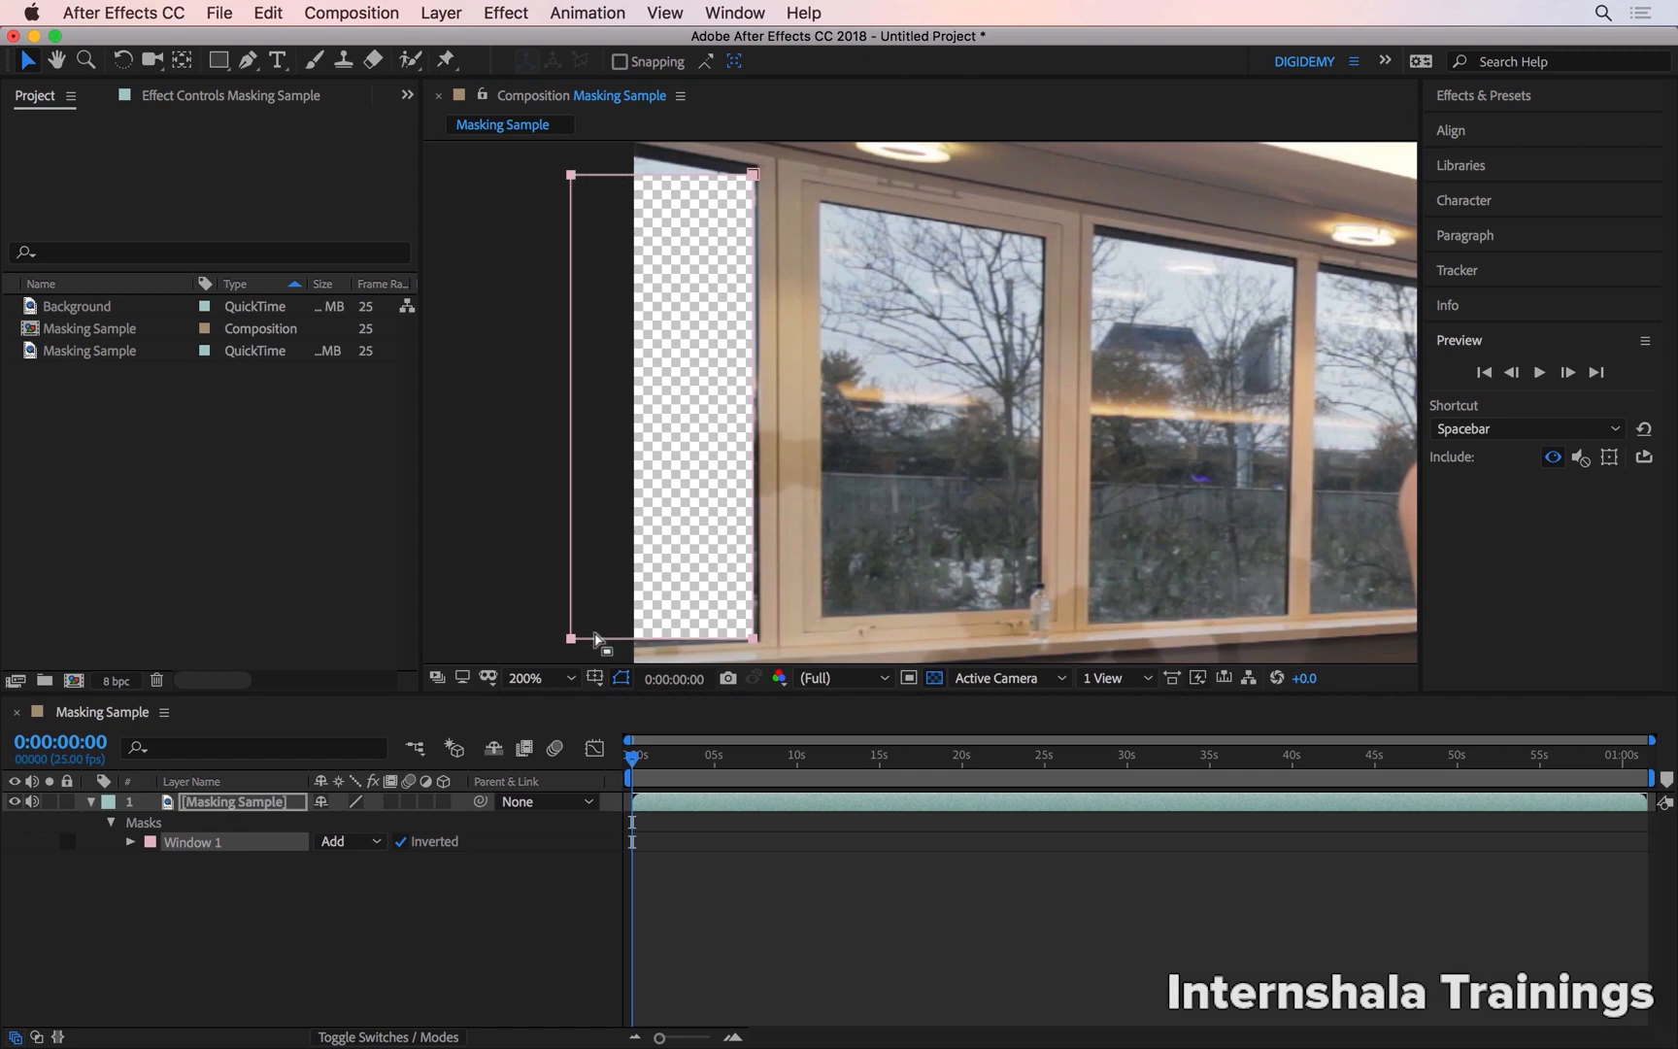
mouse_move(572, 175)
mouse_down()
mouse_move(555, 183)
mouse_move(626, 197)
mouse_move(592, 206)
mouse_move(603, 169)
mouse_up()
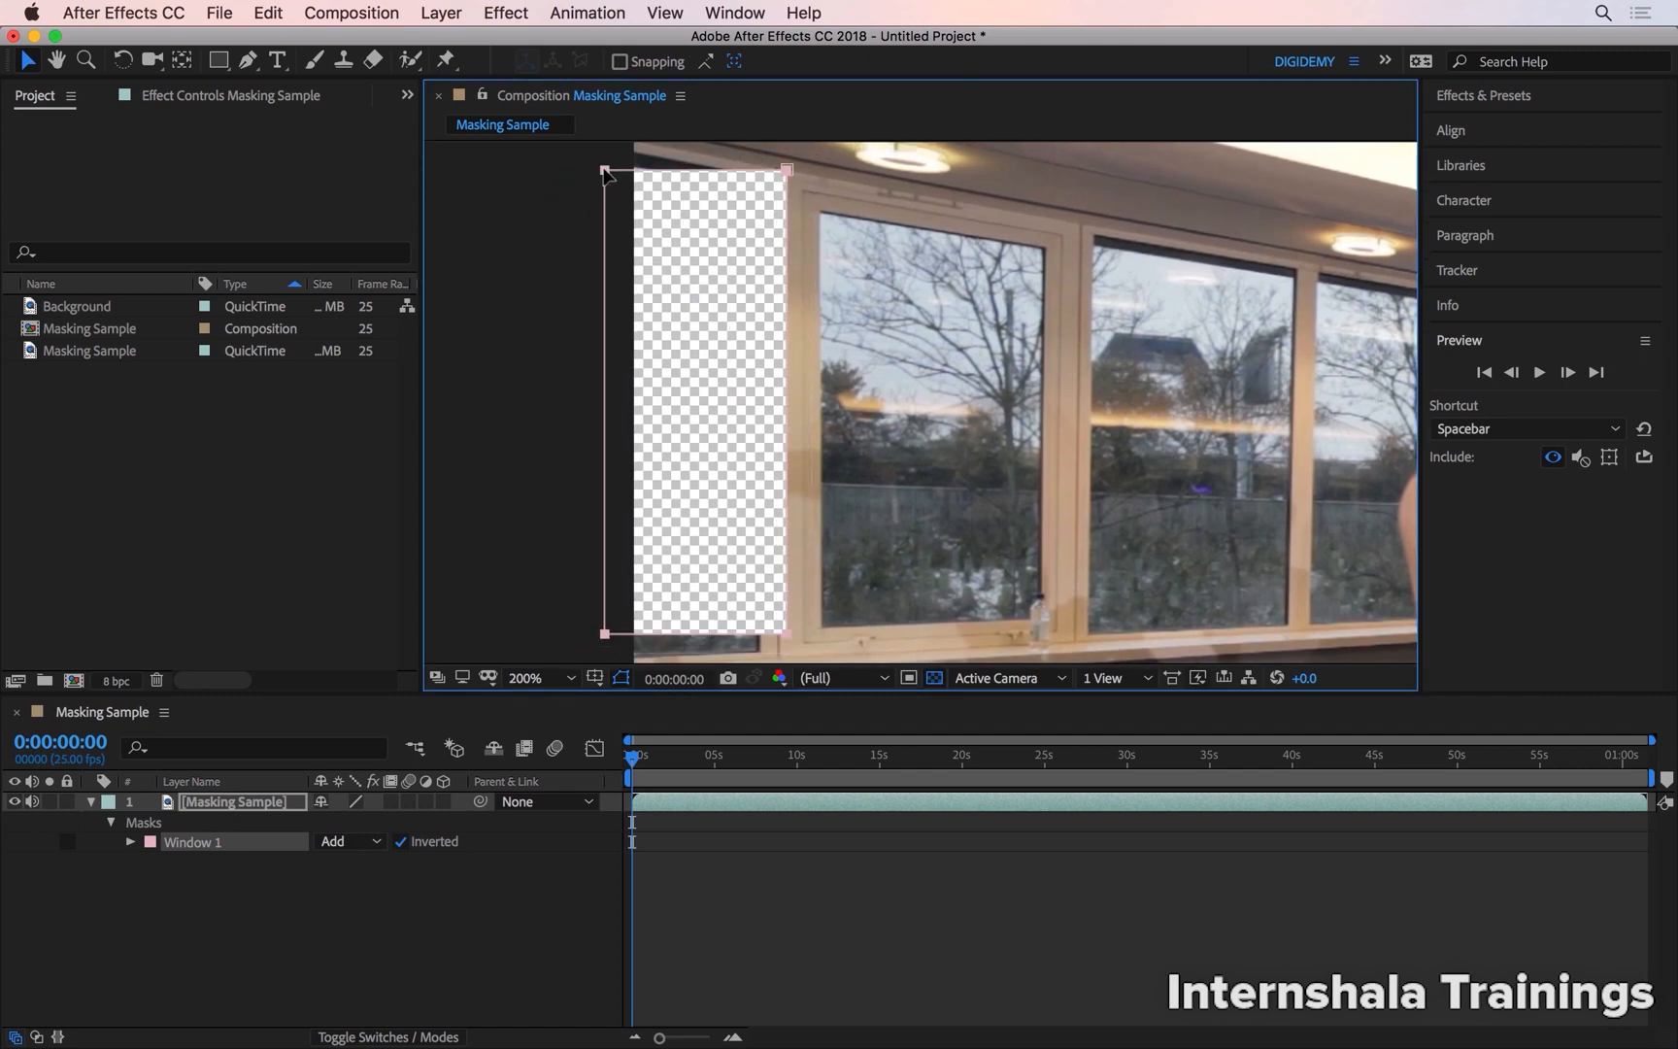
key(super+z)
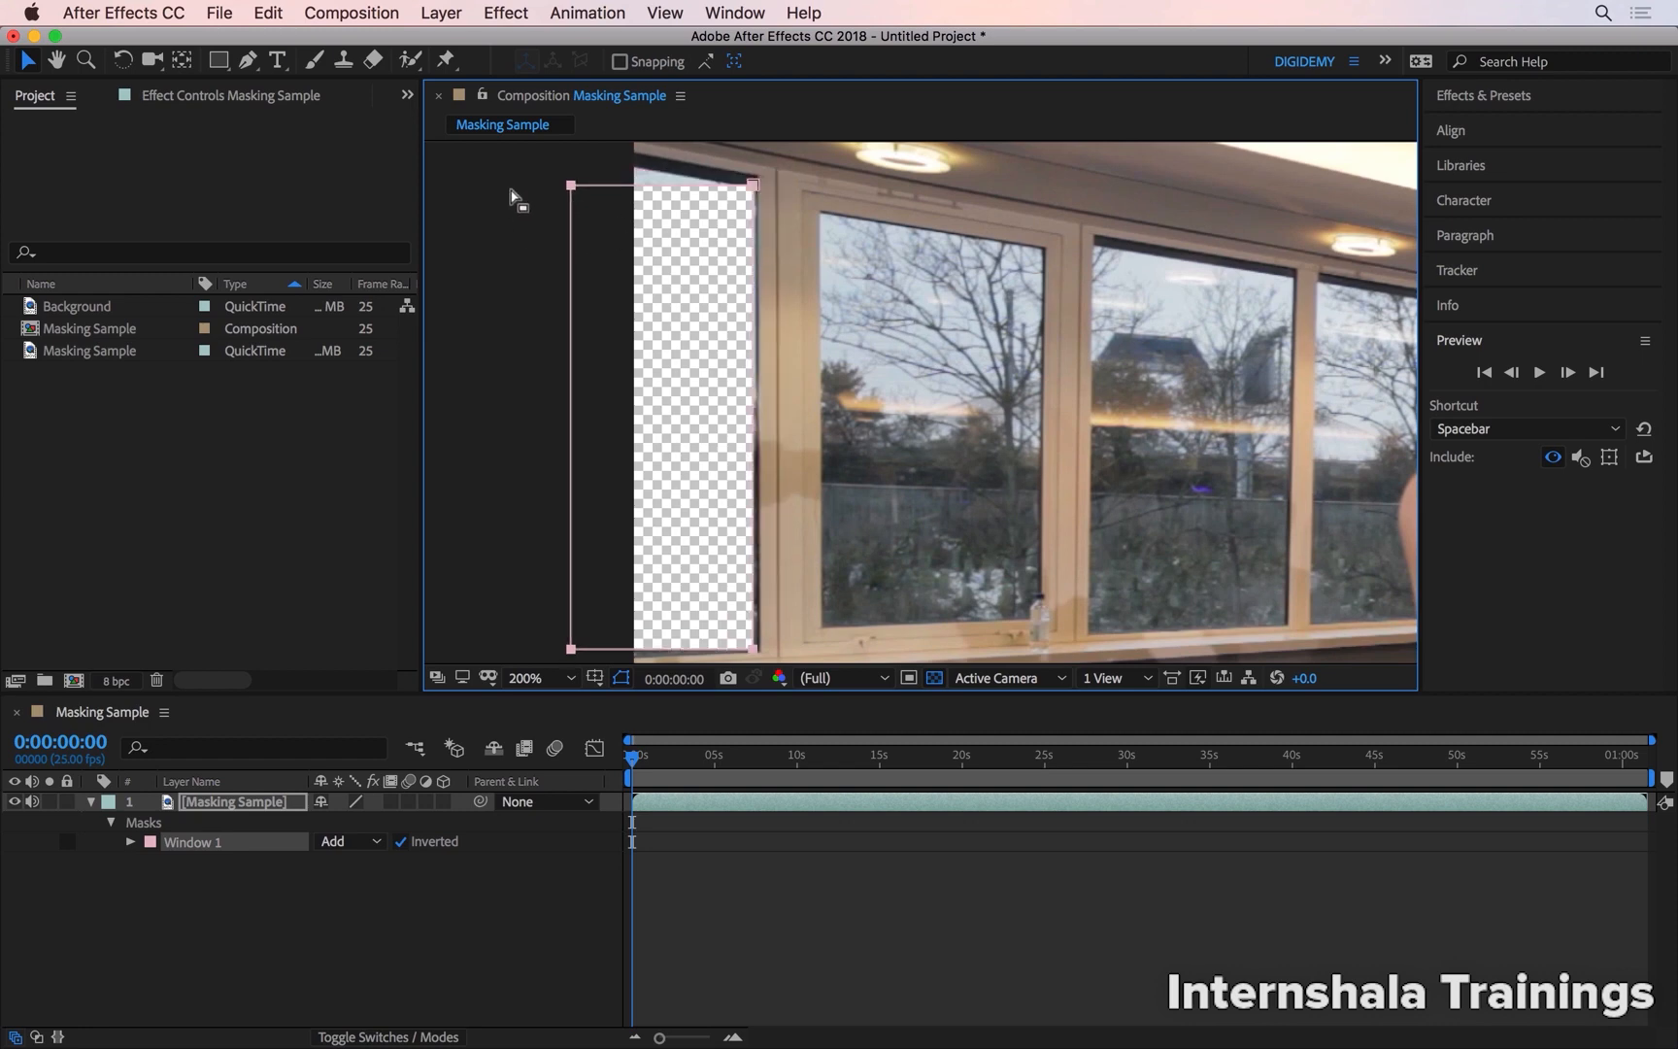
click(533, 213)
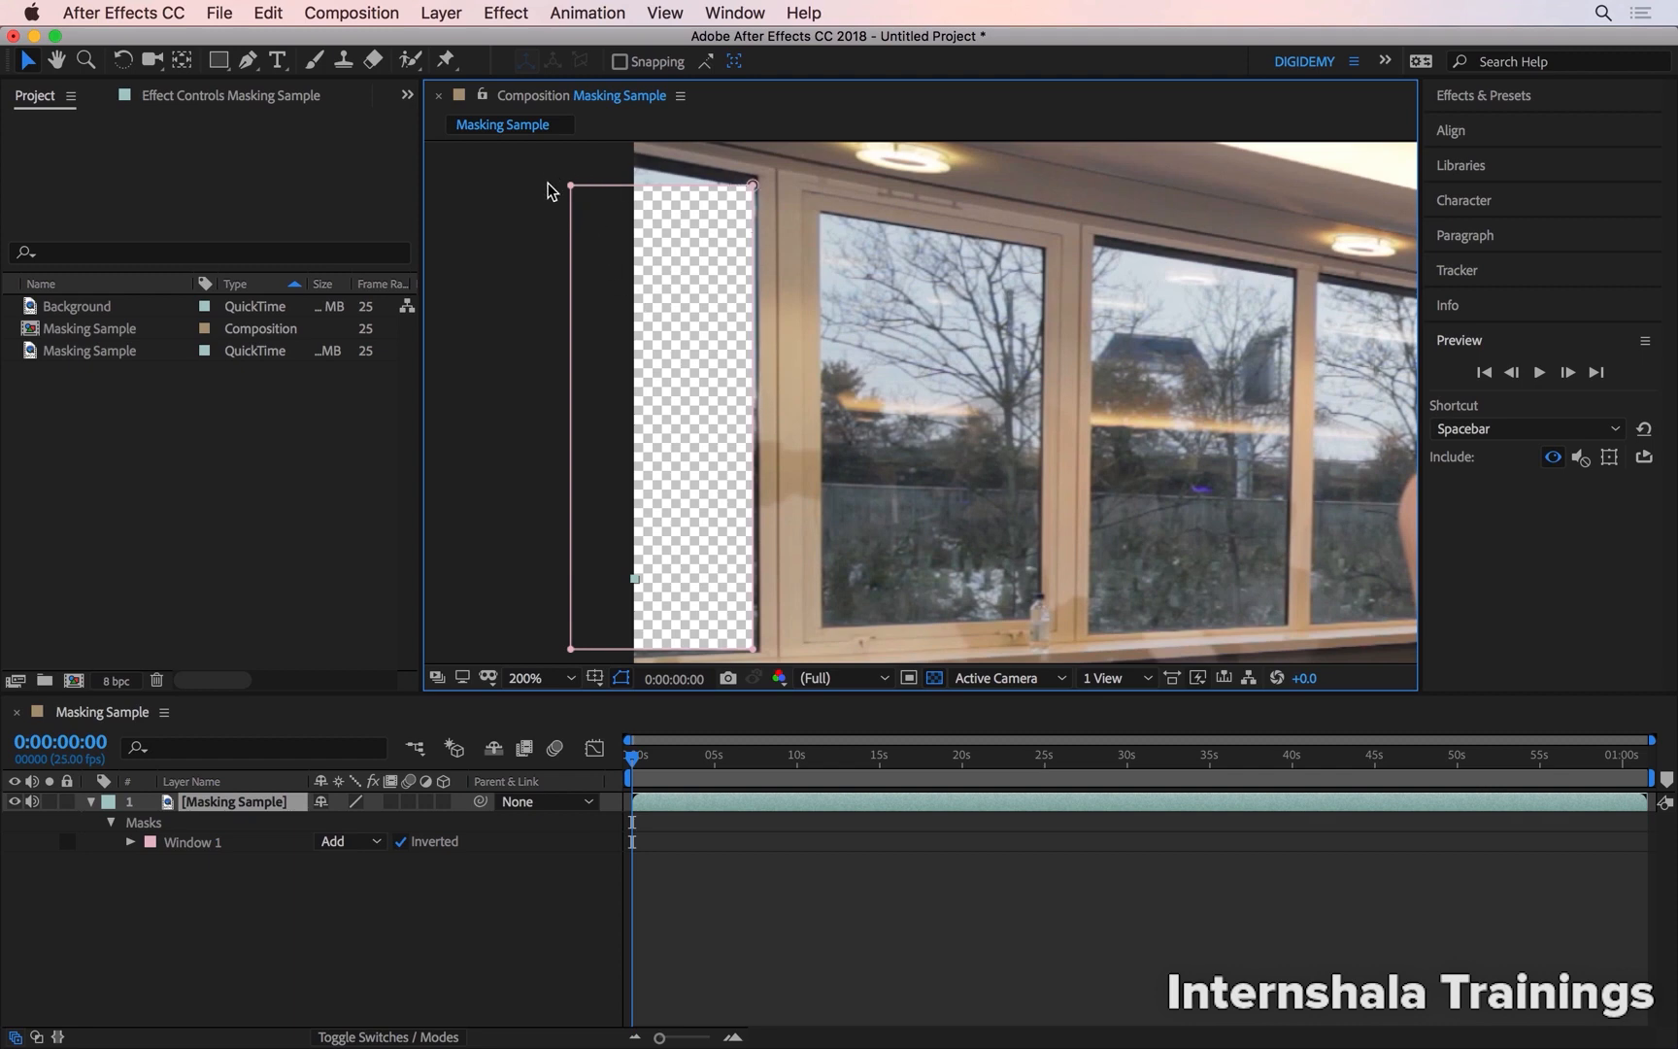
drag(571, 185, 576, 162)
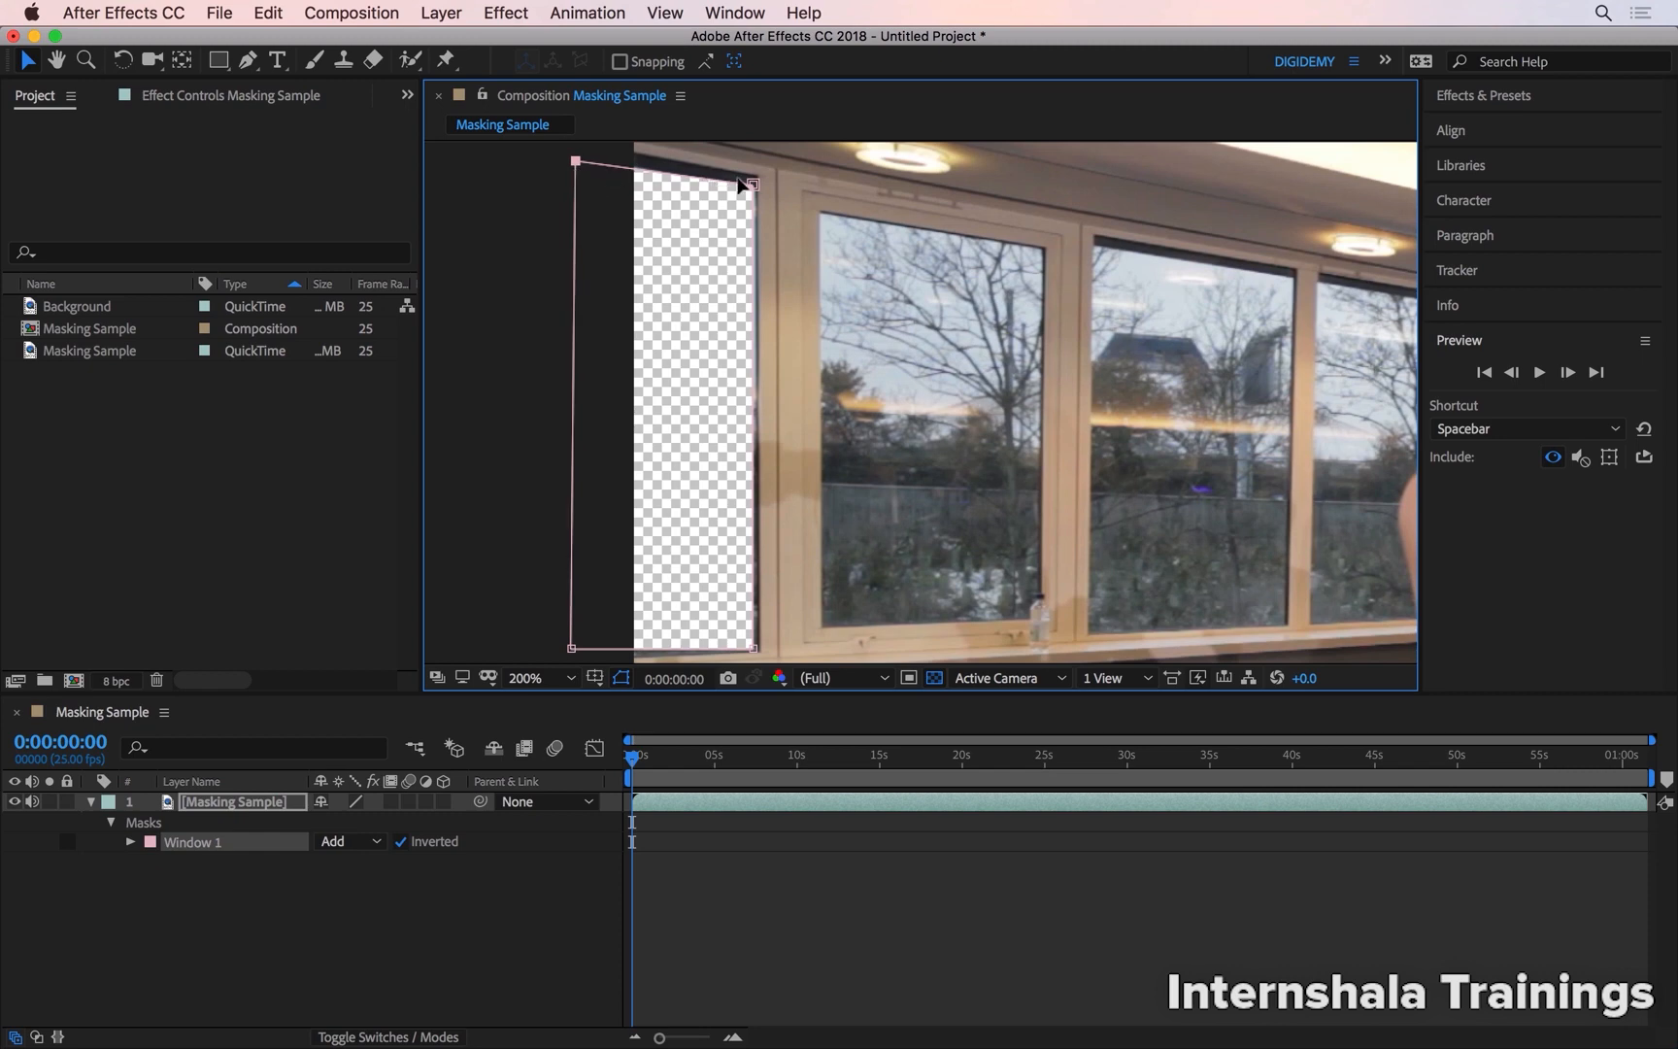
Fit the upper-right and lower-right corner points of the Window 1 mask to the corners of the window frame
scroll(748, 187, up, 3)
mouse_move(794, 191)
mouse_down()
mouse_move(800, 225)
mouse_move(804, 195)
mouse_up()
key(space)
drag(796, 588, 781, 253)
drag(781, 543, 800, 329)
drag(809, 439, 832, 456)
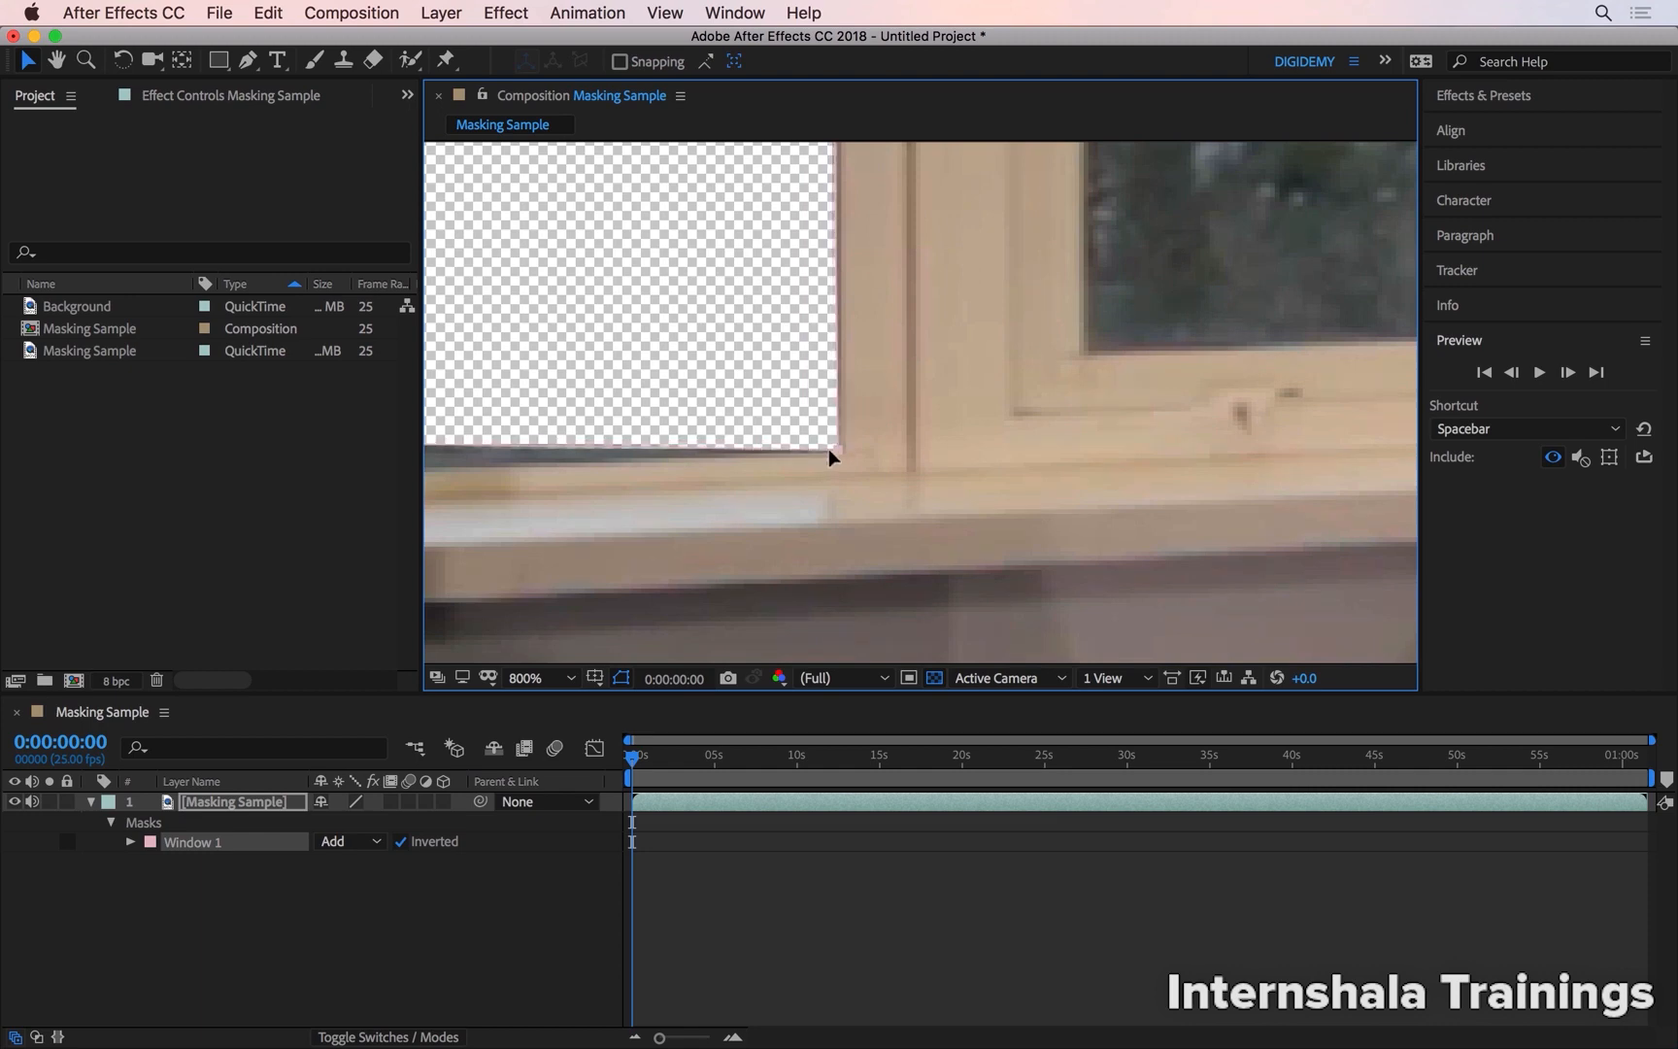
Move the lower-left corner point of the Window 1 mask down so its lower edge follows the window sill
key(space)
drag(692, 464, 1172, 480)
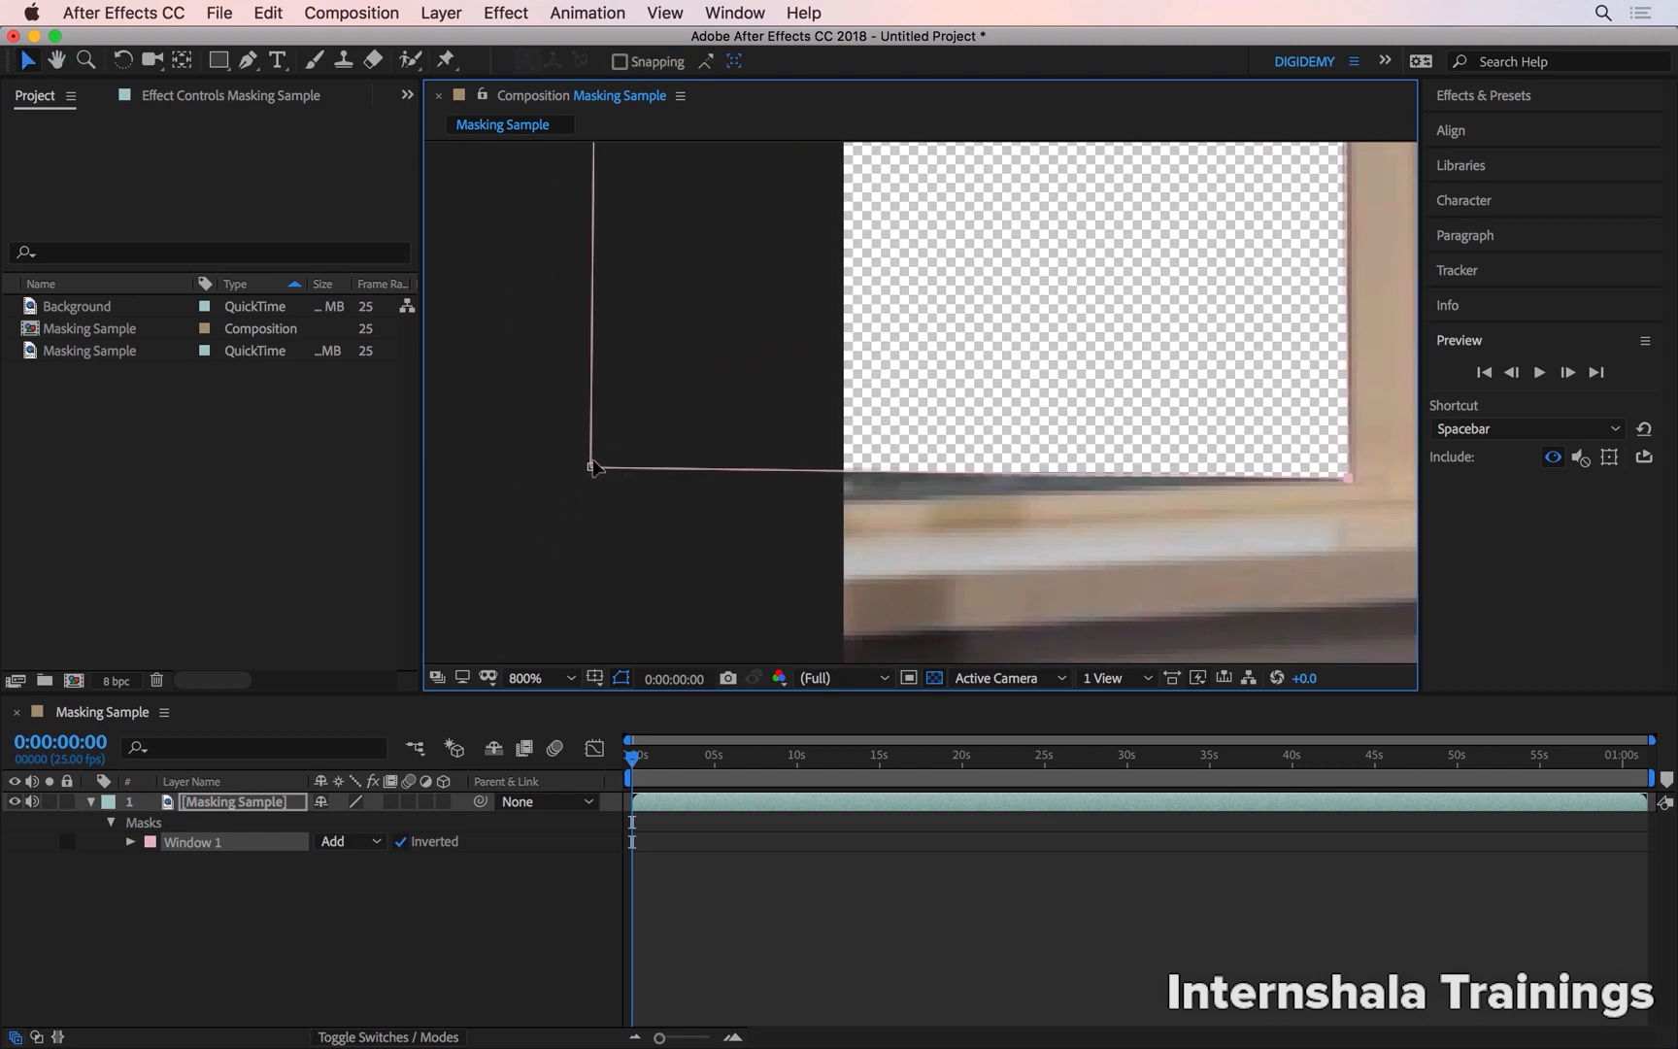
drag(595, 467, 686, 504)
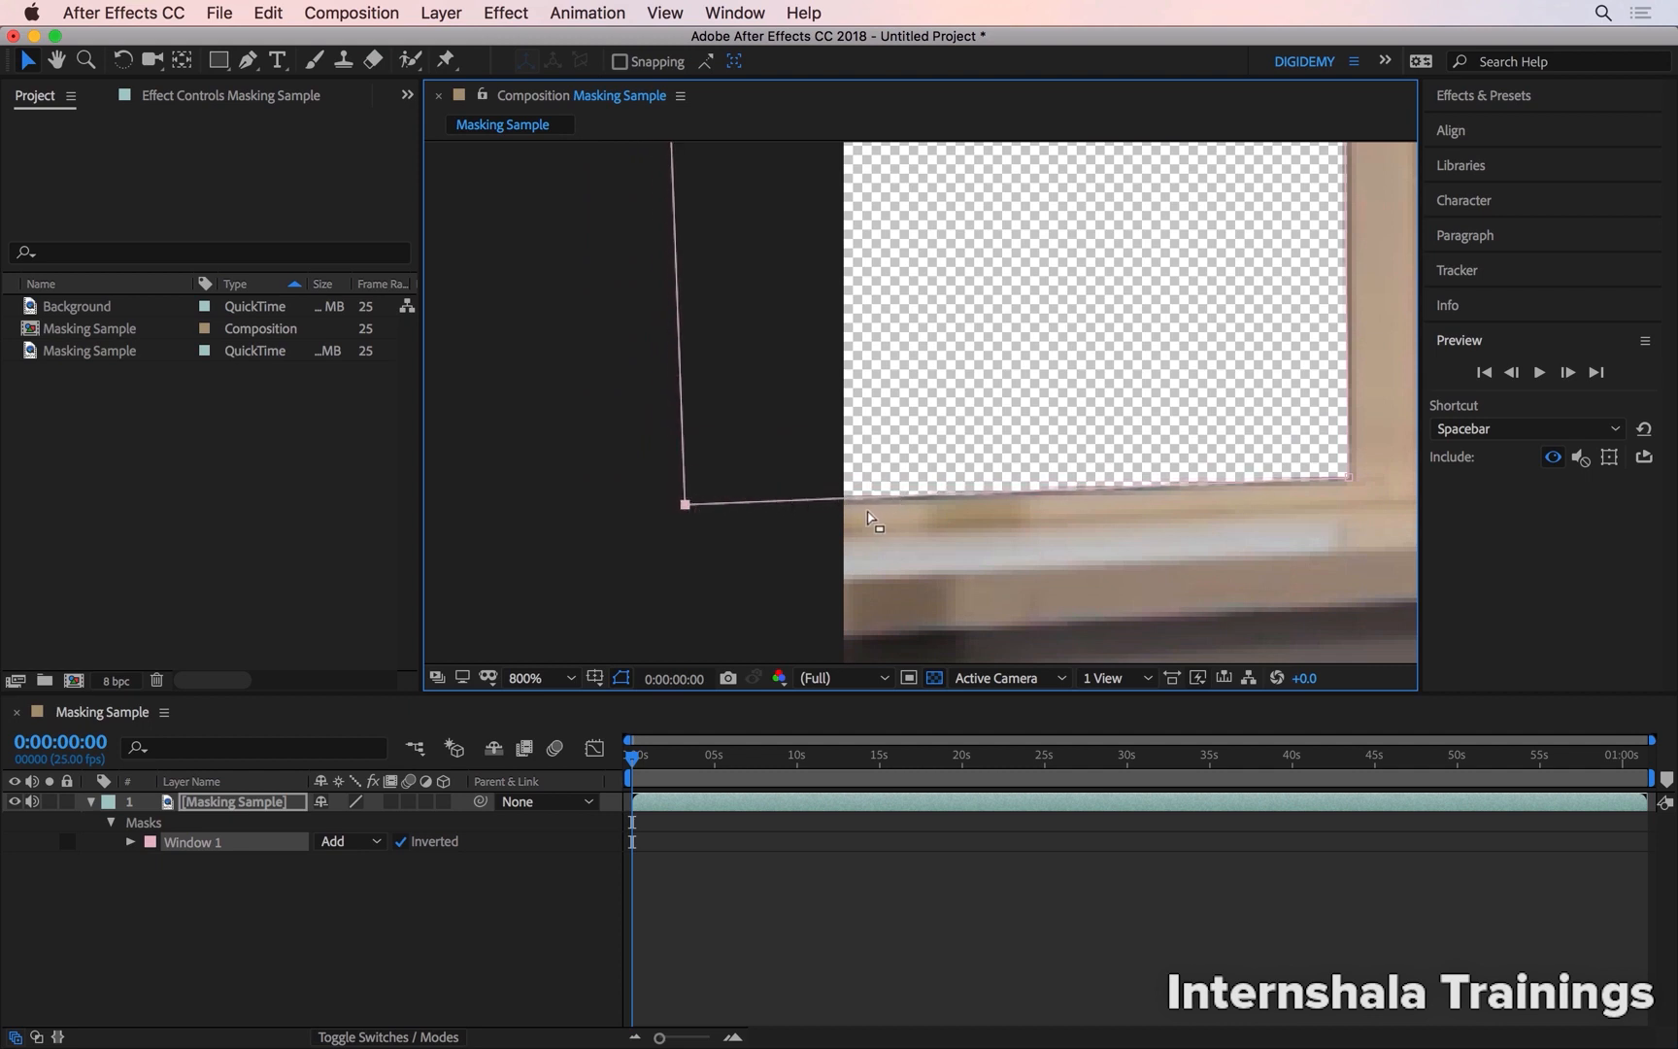
key(shift+slash)
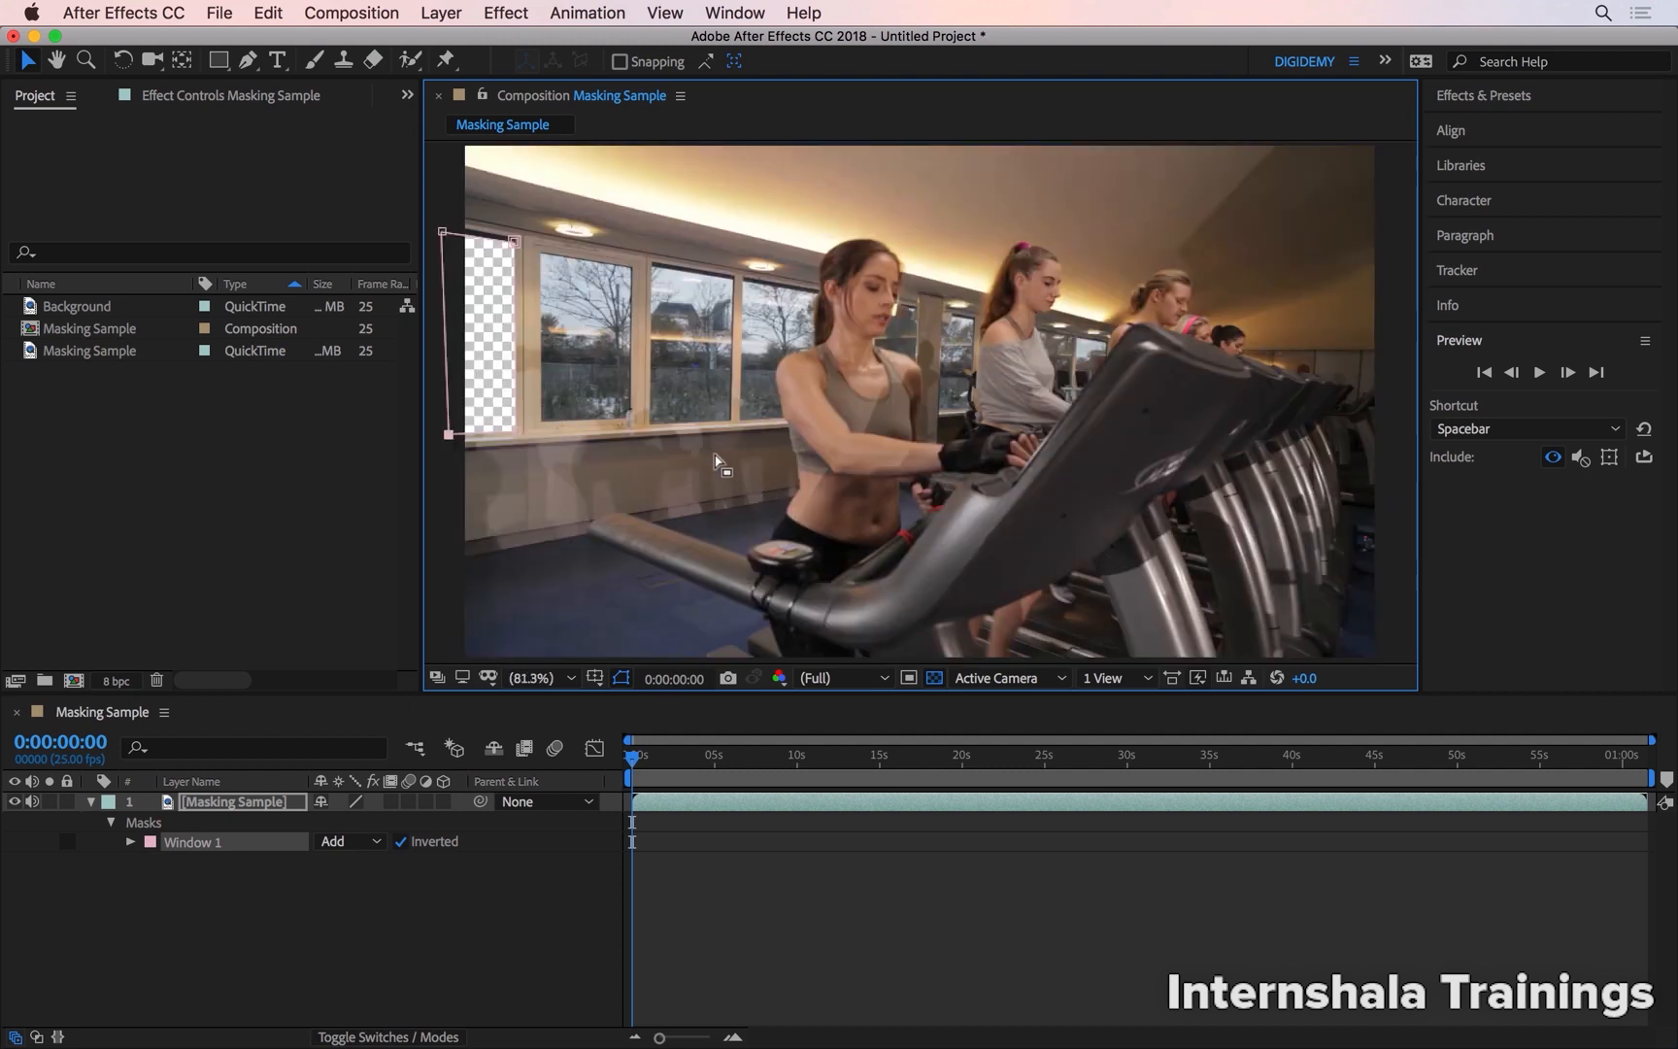
Add the Background footage to the composition as a layer beneath Masking Sample
click(296, 922)
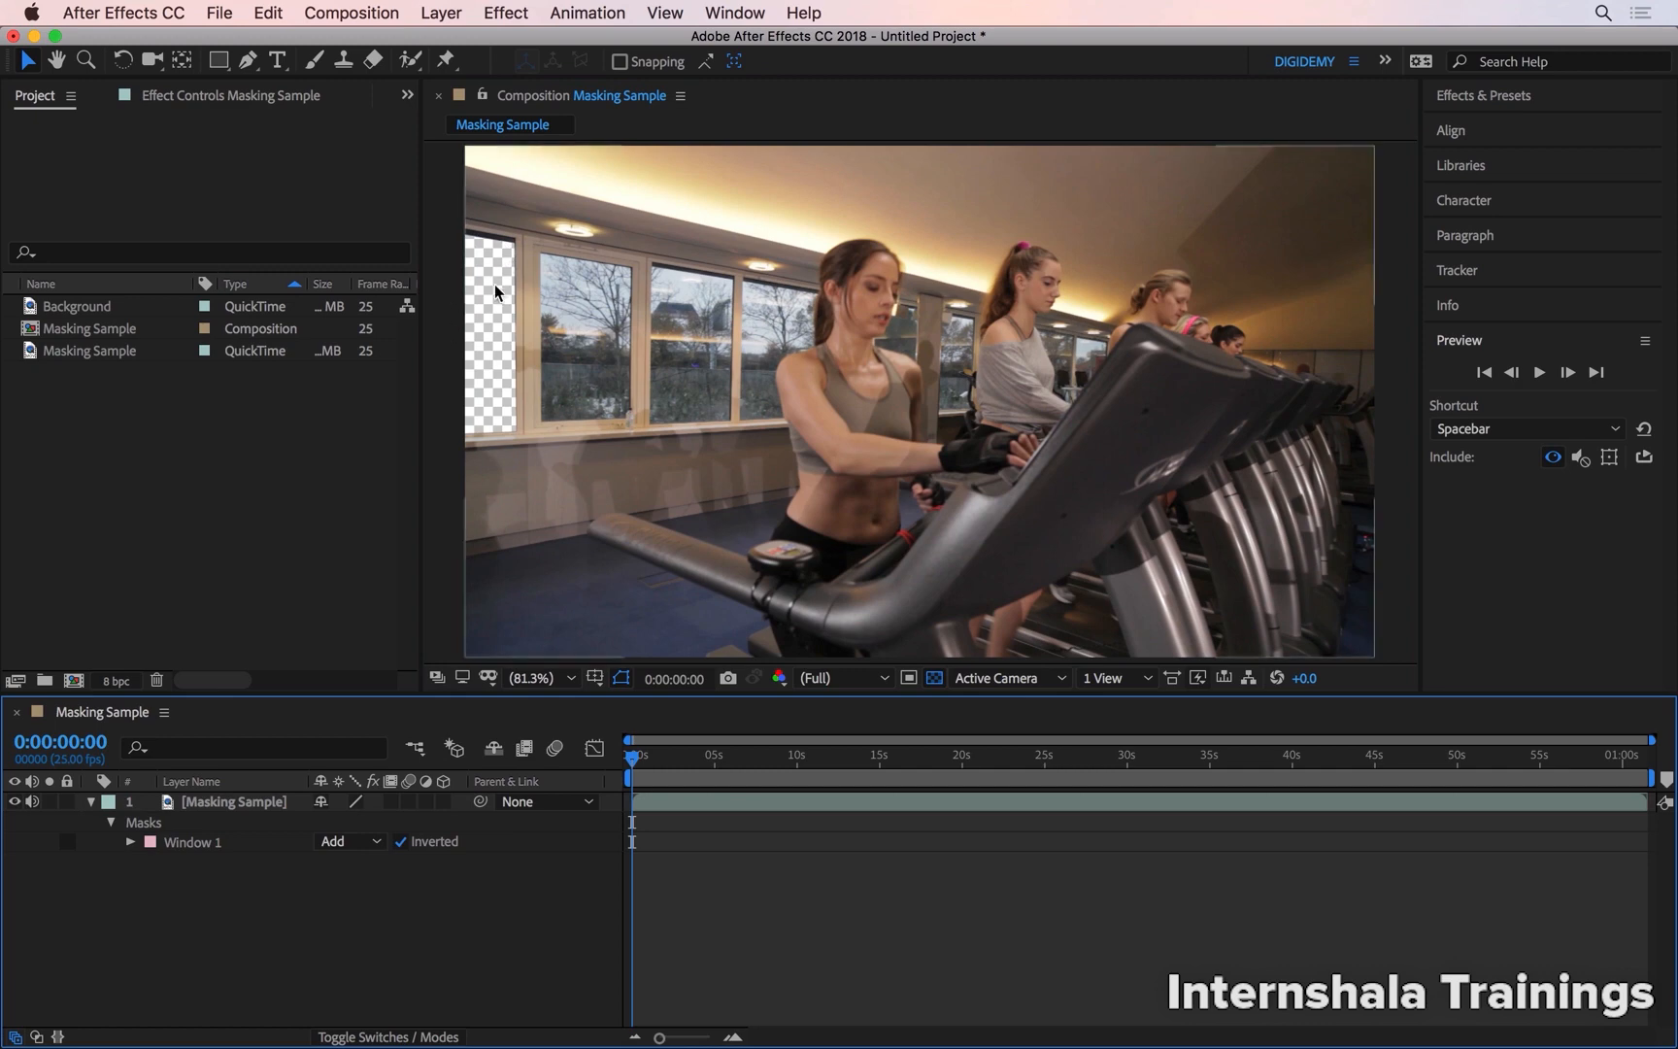
click(96, 309)
drag(97, 313, 185, 941)
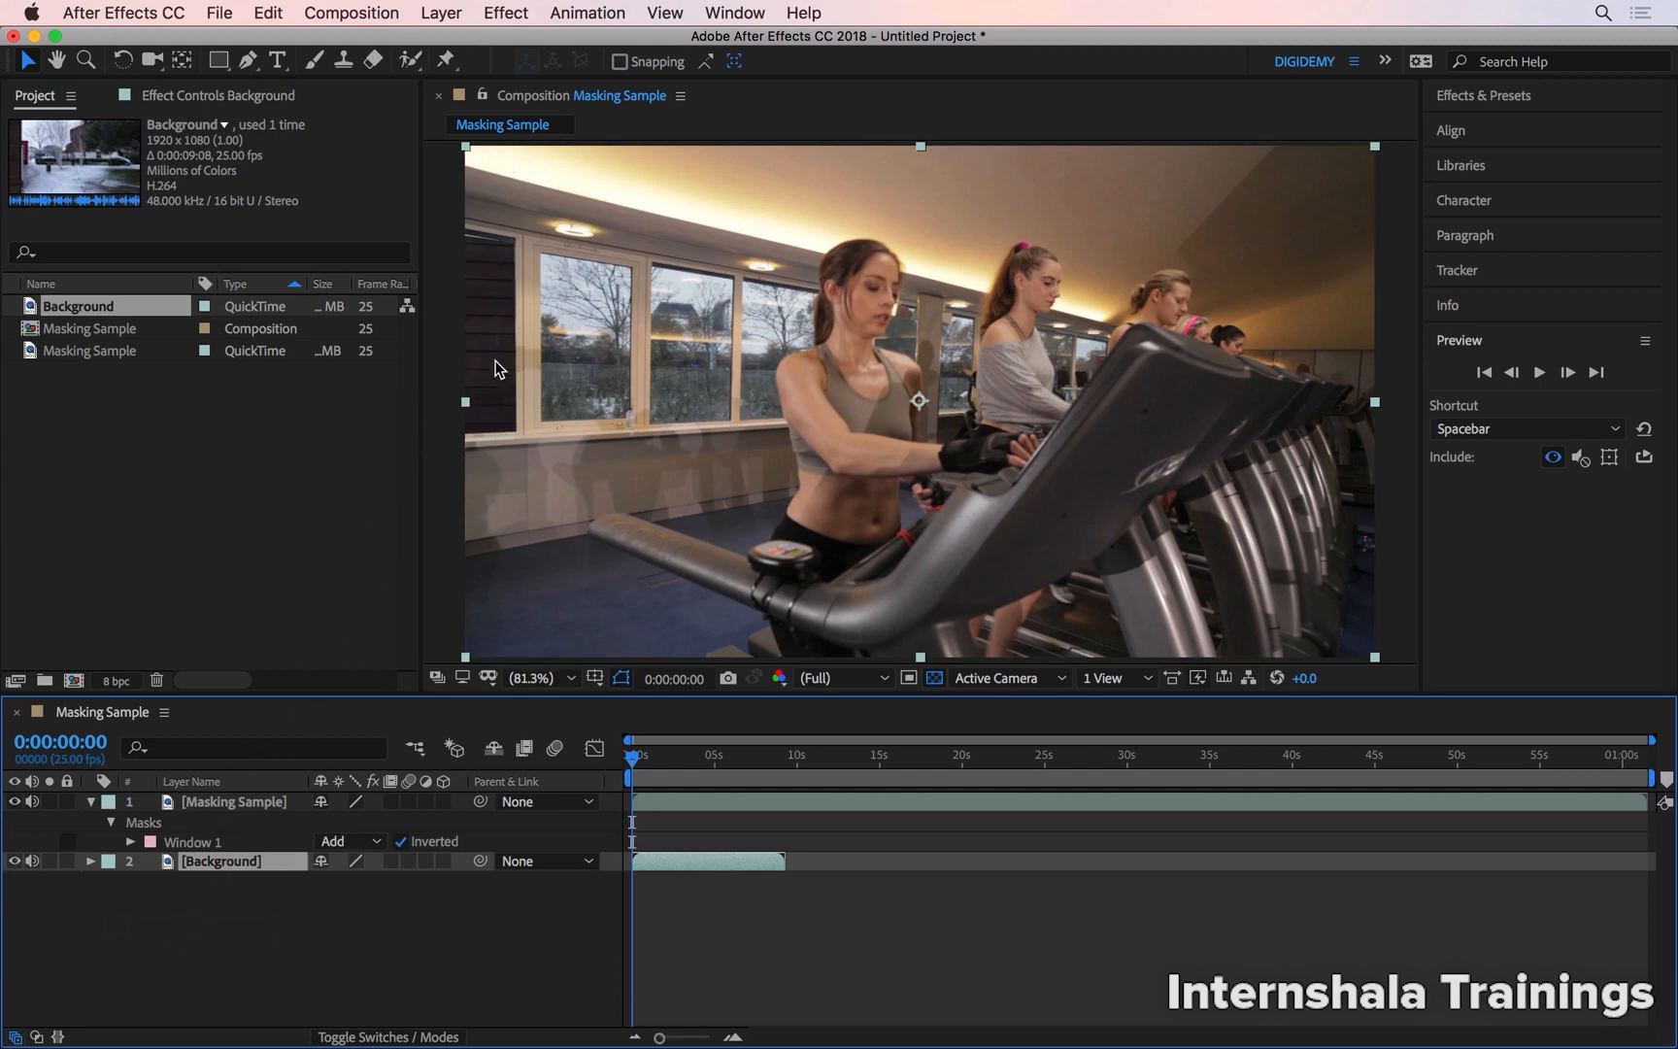
Scale down the Background layer and position it so the snowy trees fill the leftmost window opening
drag(486, 377, 398, 310)
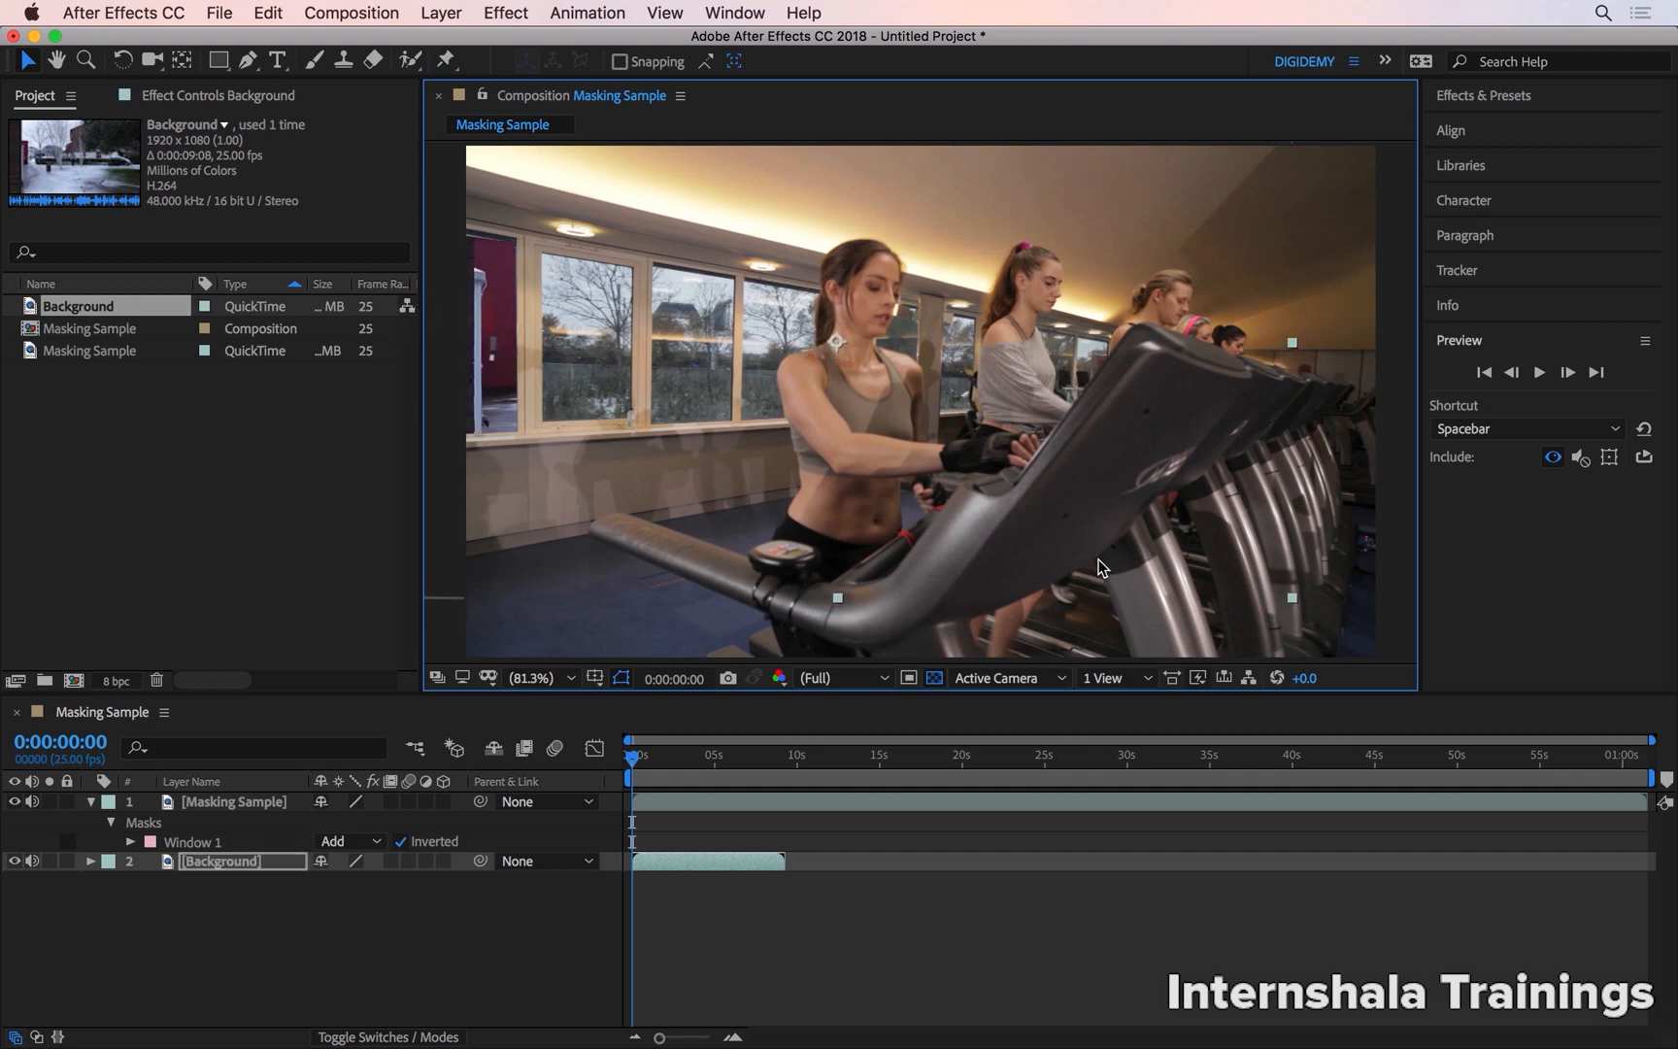
drag(1293, 599, 1104, 492)
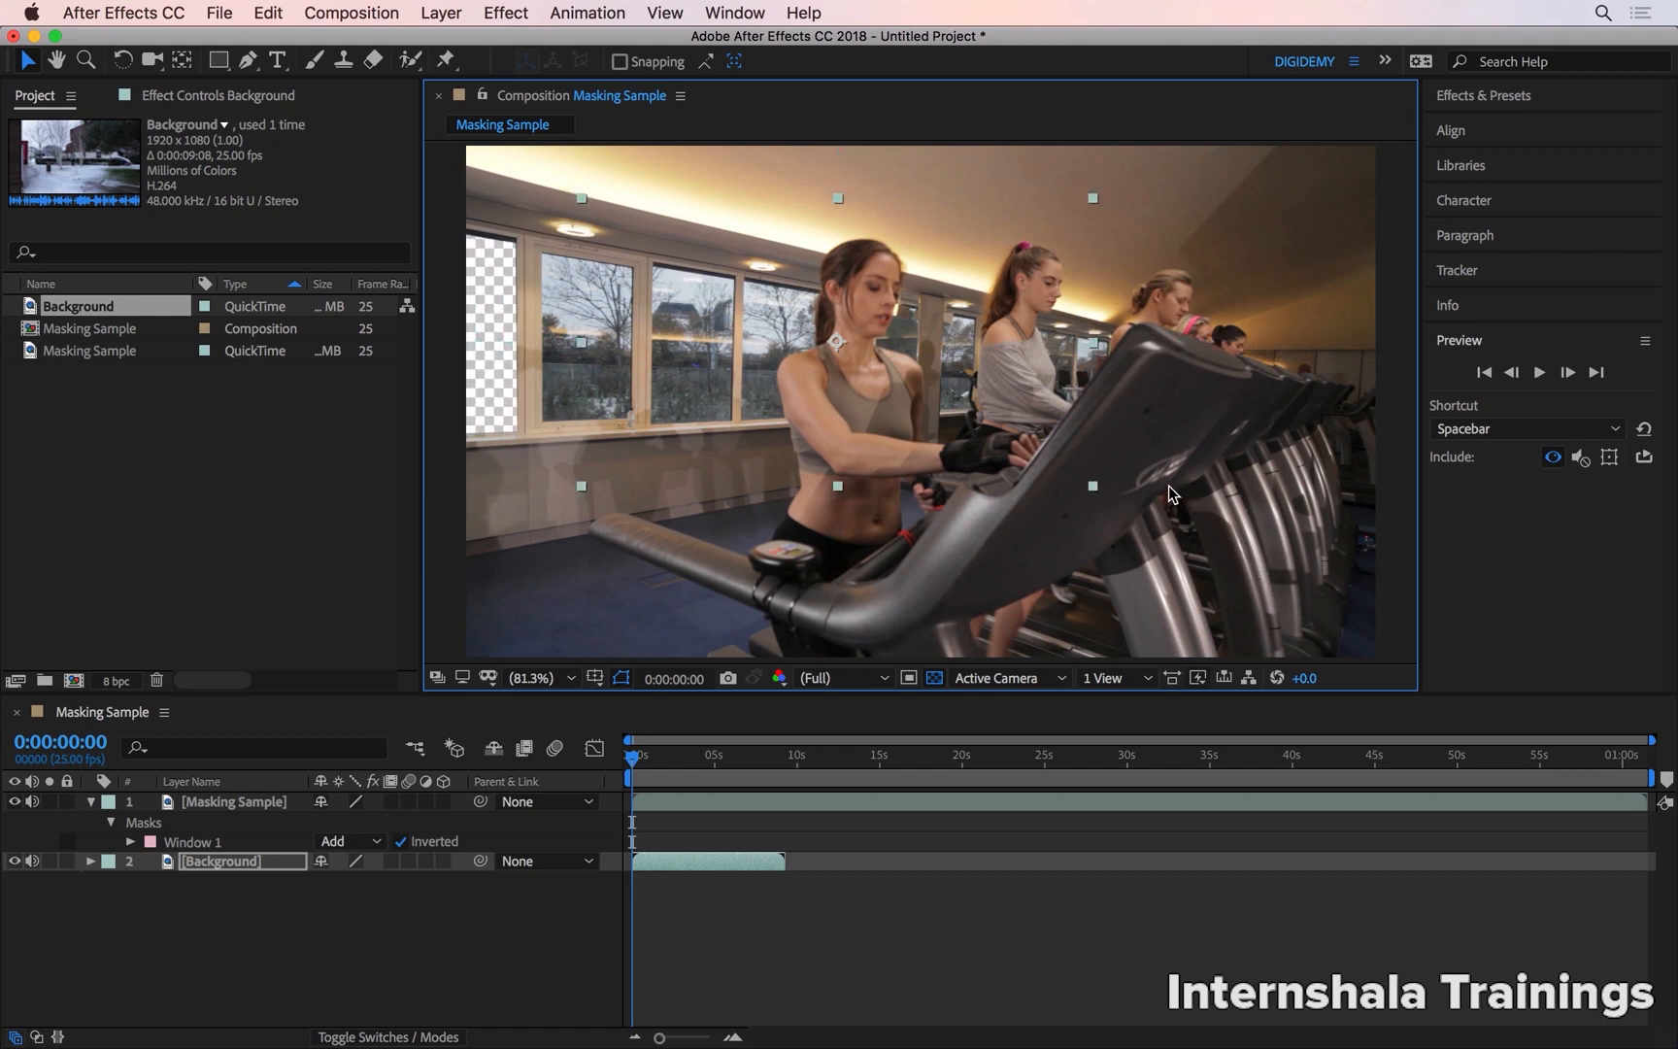
drag(910, 356, 717, 360)
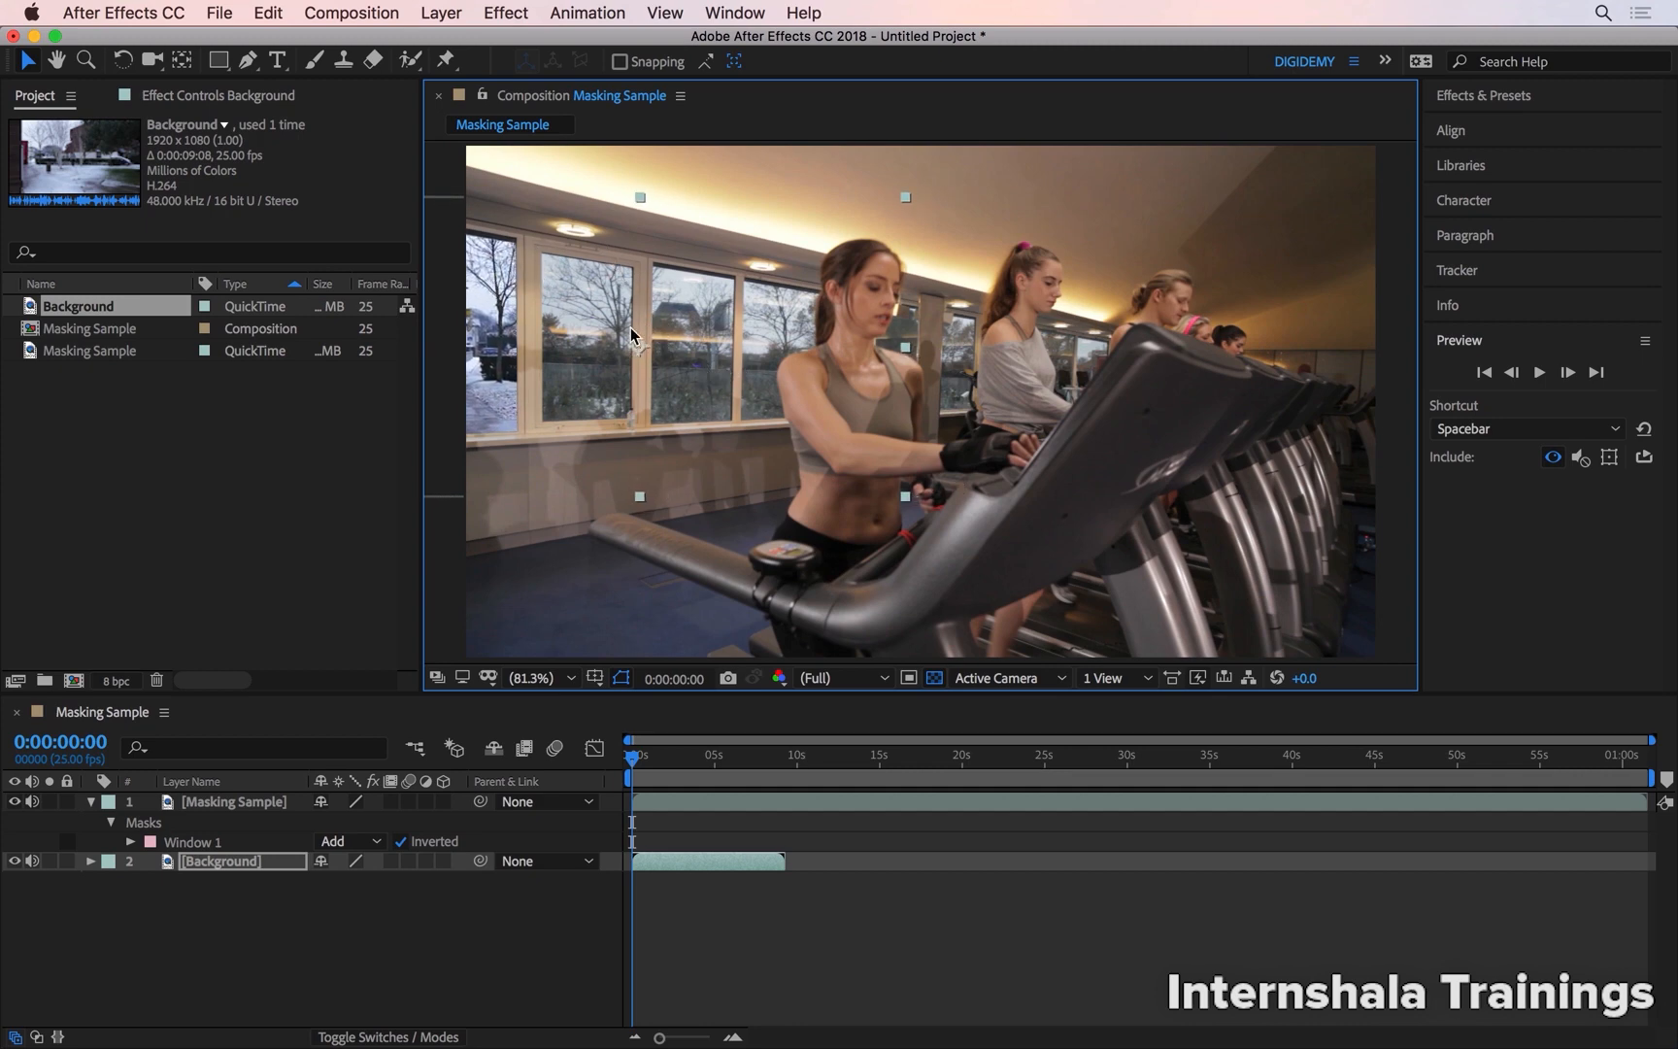
Draw a rectangular mask on the Masking Sample layer over the second window pane from the left
scroll(539, 258, up, 3)
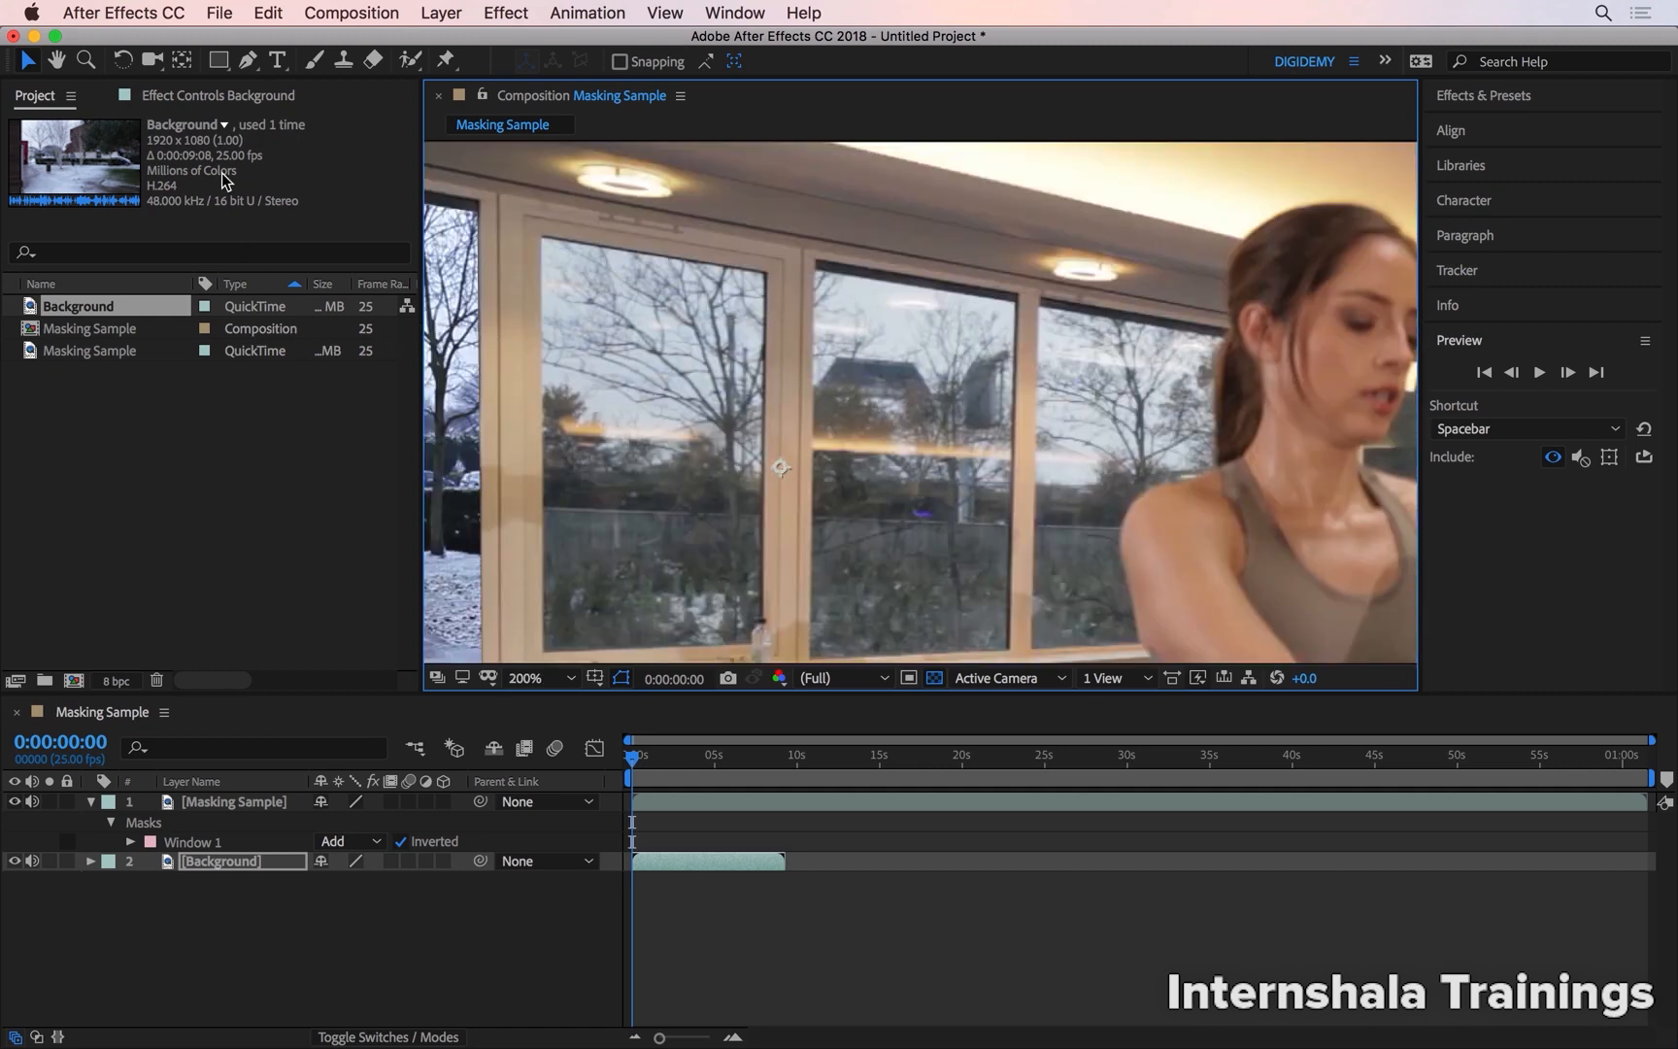
click(220, 62)
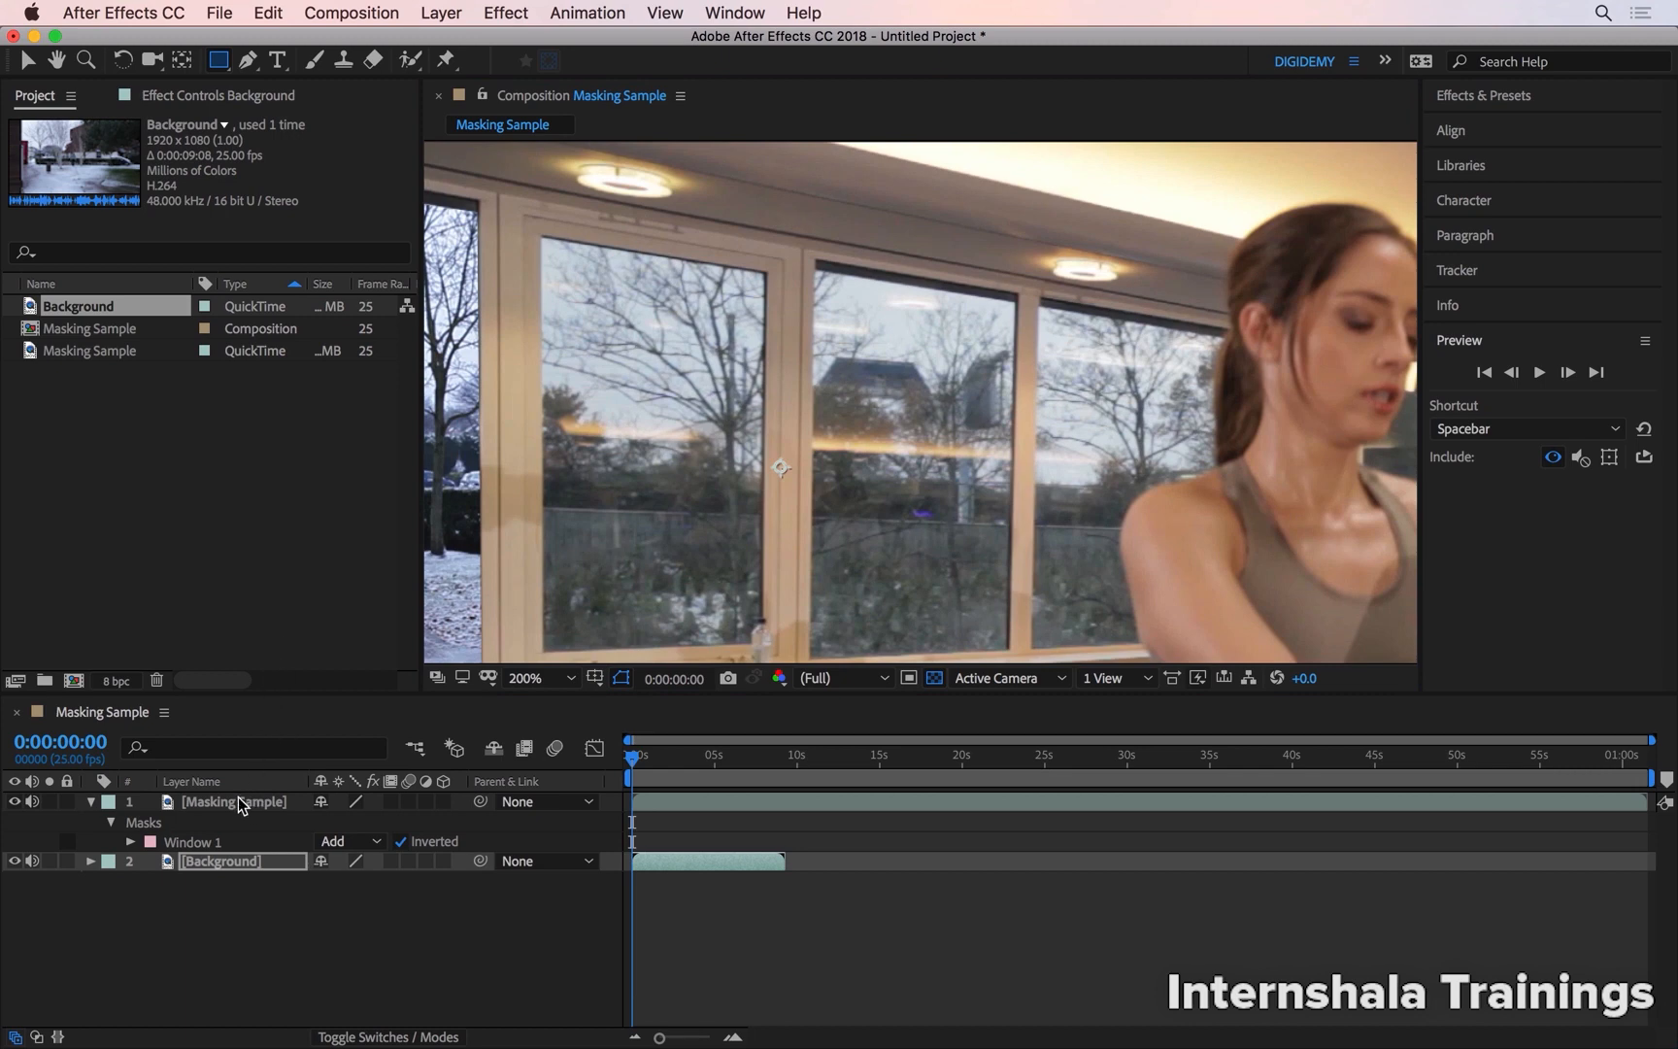
click(280, 805)
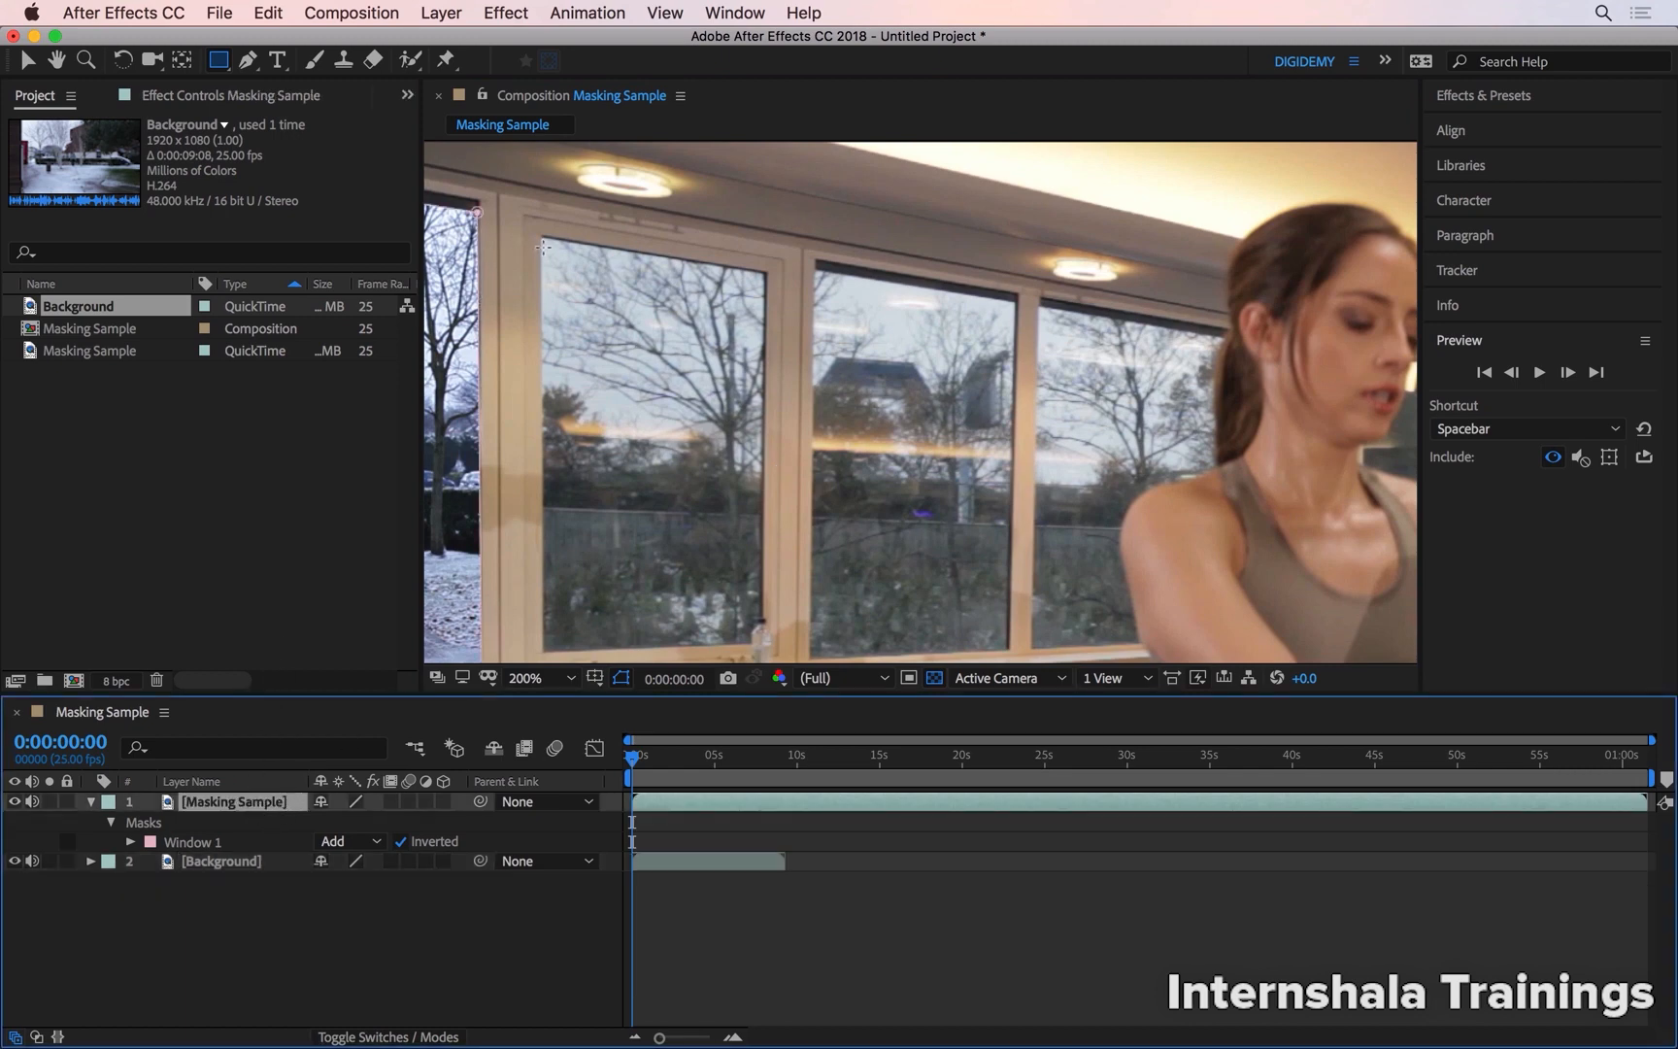
mouse_move(541, 236)
mouse_down()
mouse_move(583, 281)
mouse_move(766, 649)
mouse_up()
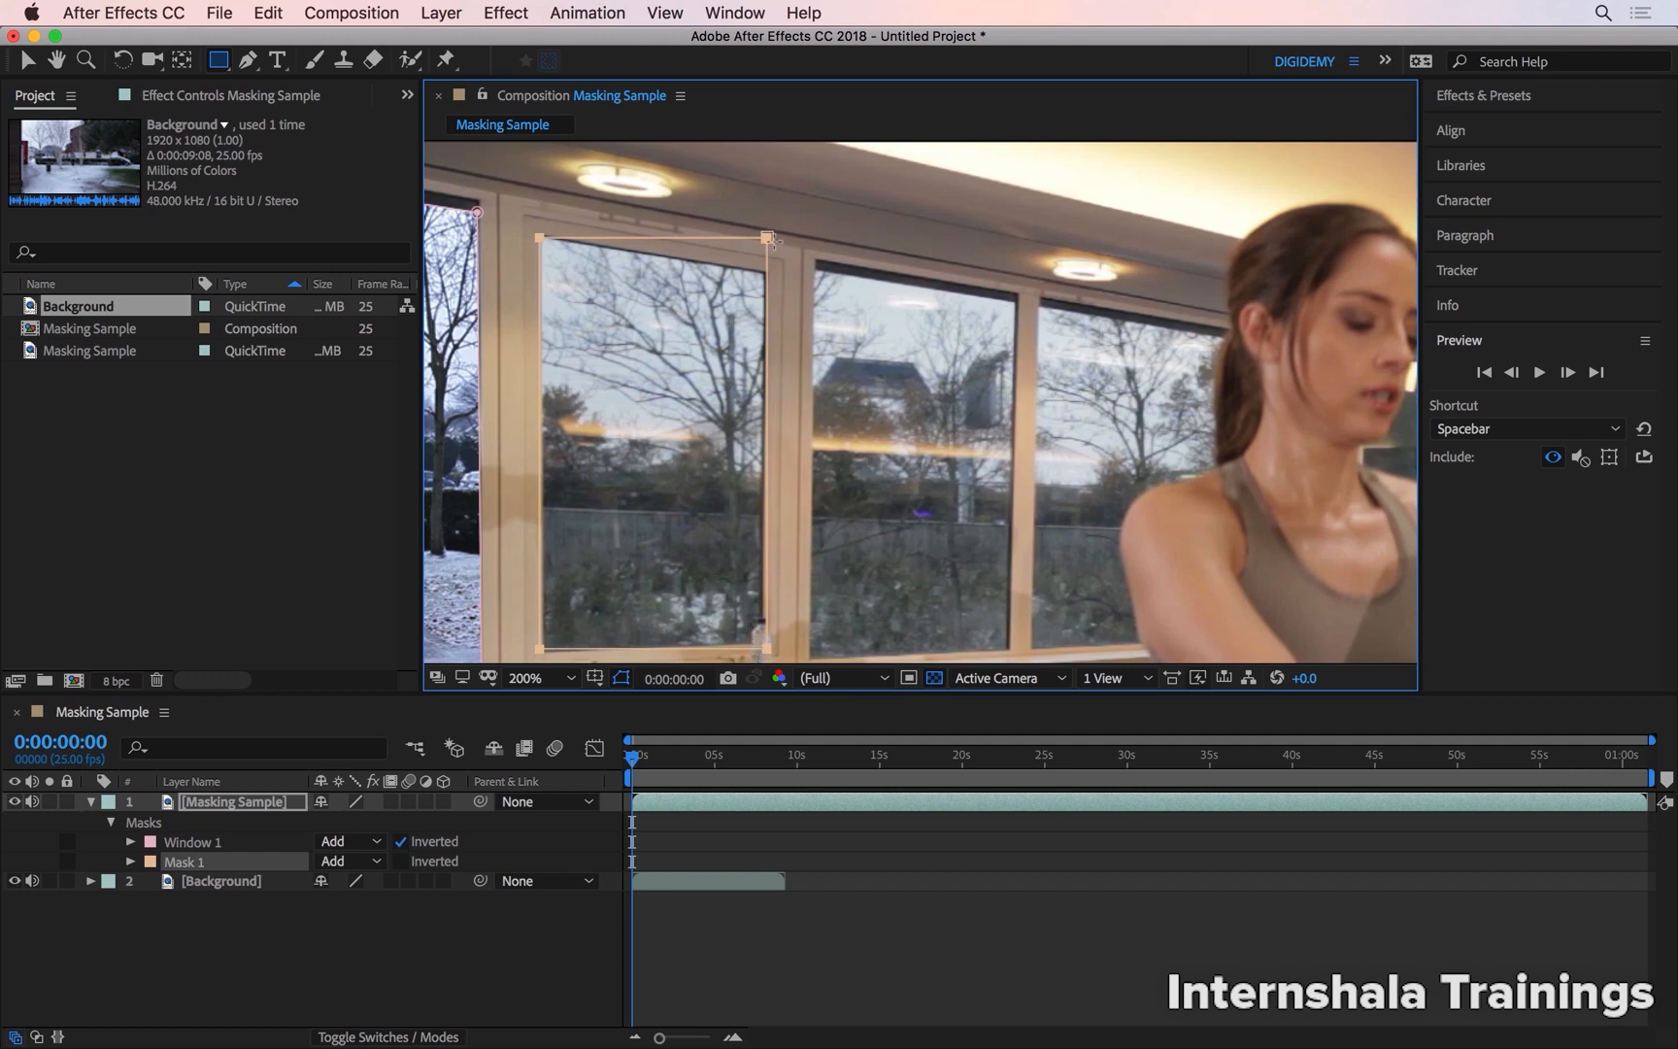
Rename the second mask as Window 2 and set its mode to Subtract
click(207, 864)
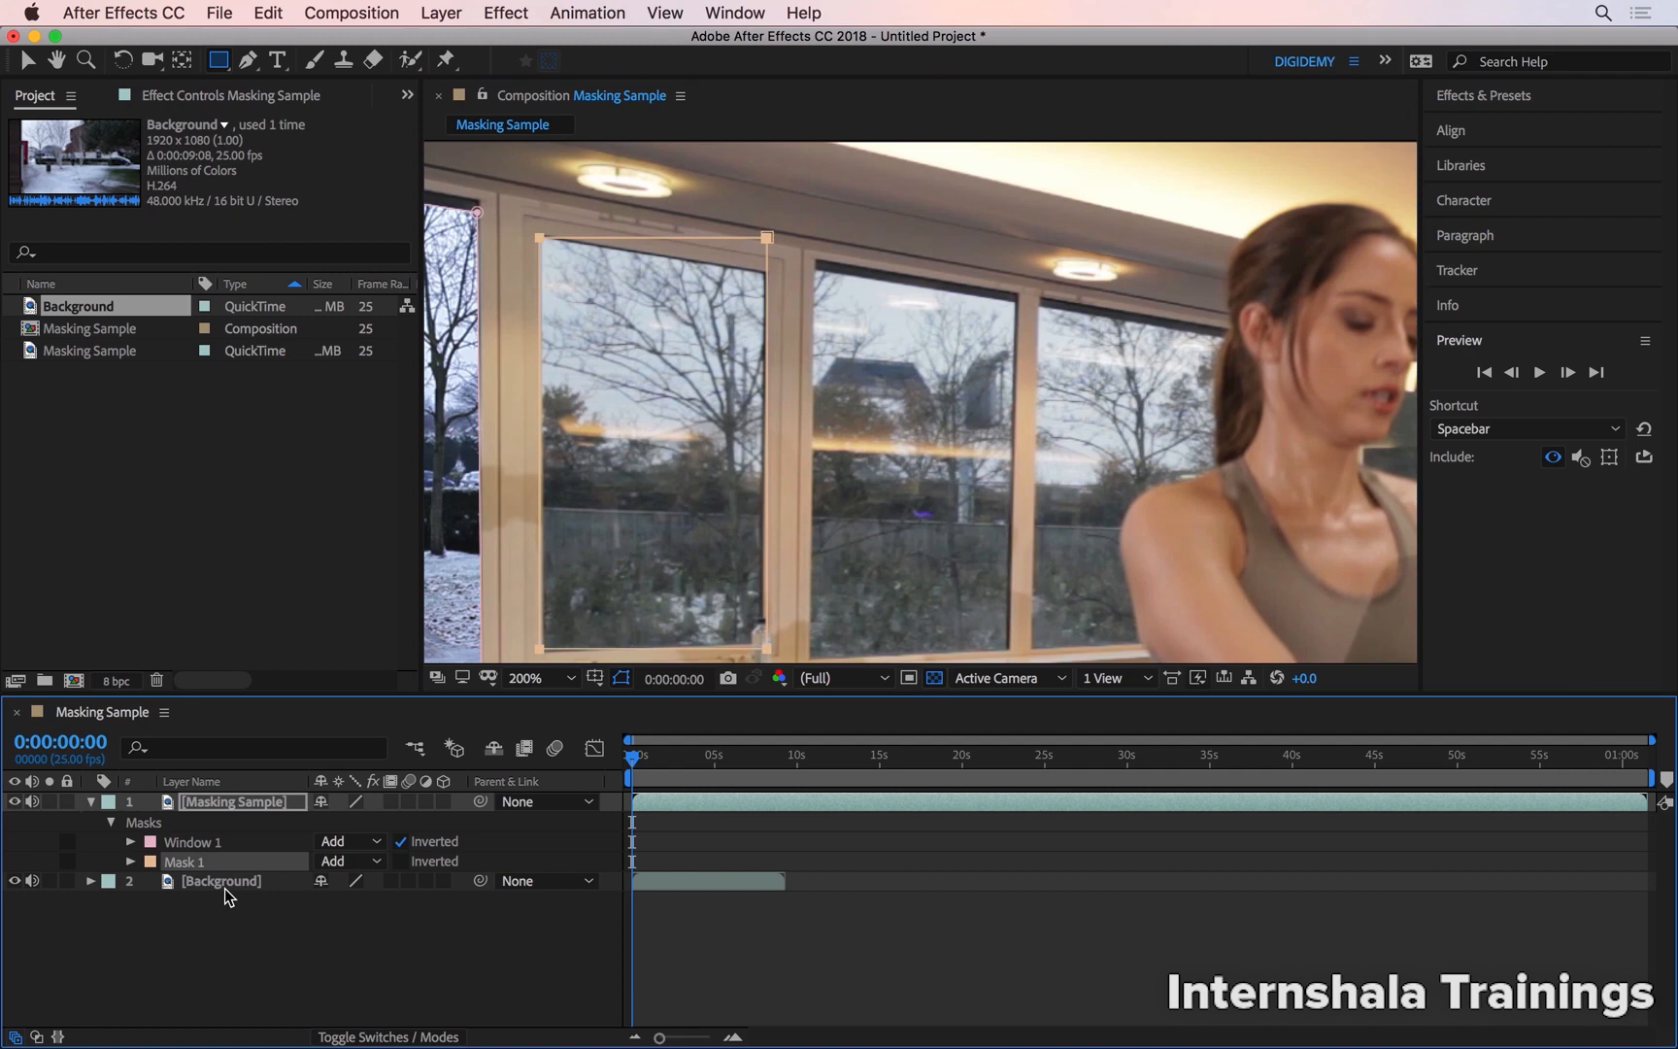
key(Return)
text(Window 2)
key(Return)
click(351, 862)
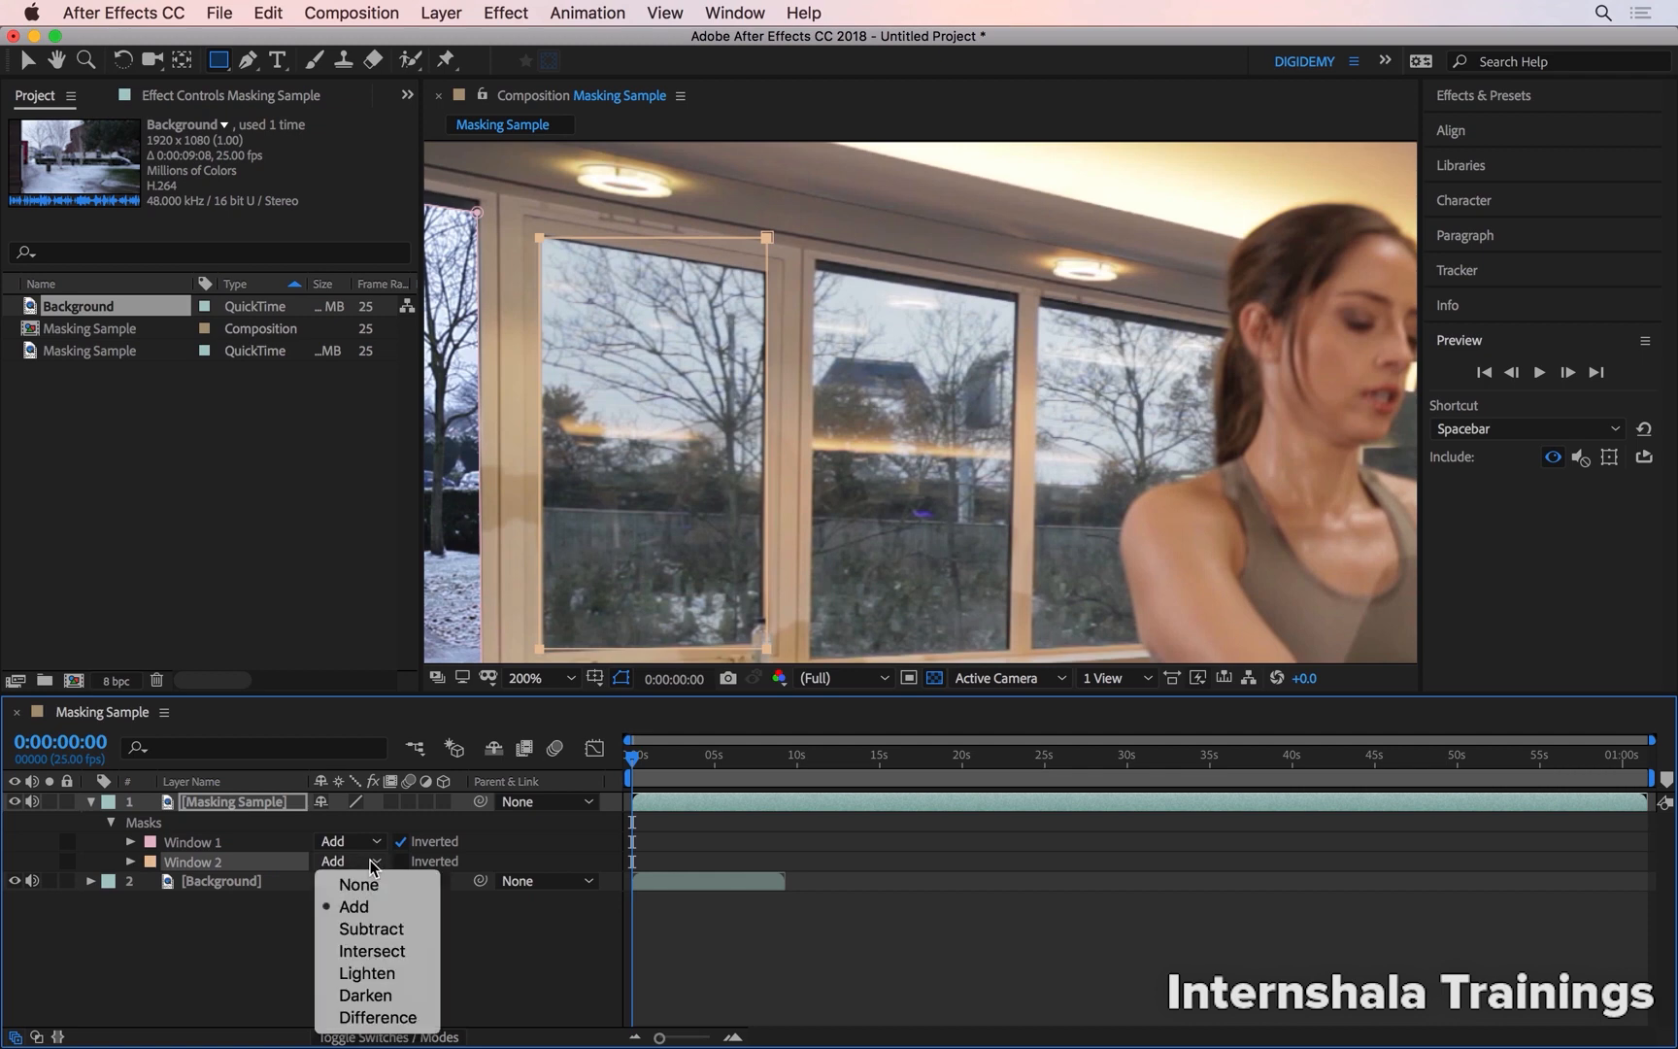
click(399, 930)
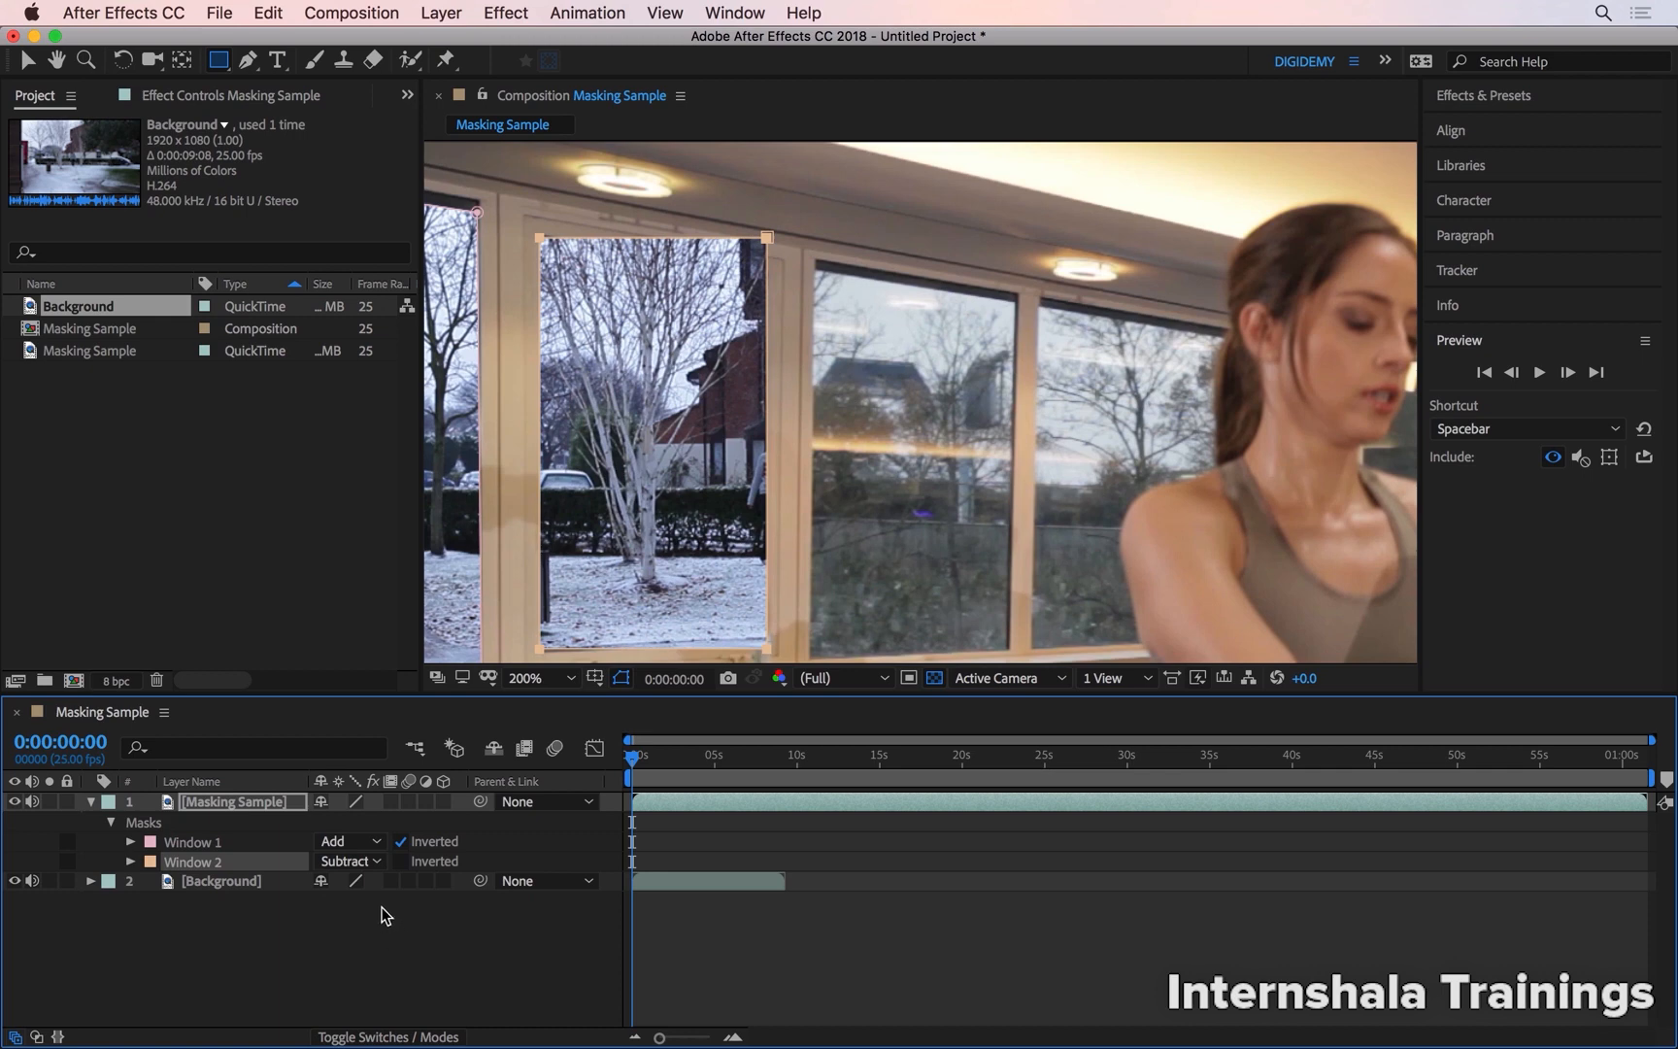
Move the Window 2 mask's two top corner points to follow the sloping upper edge of the window frame
click(29, 64)
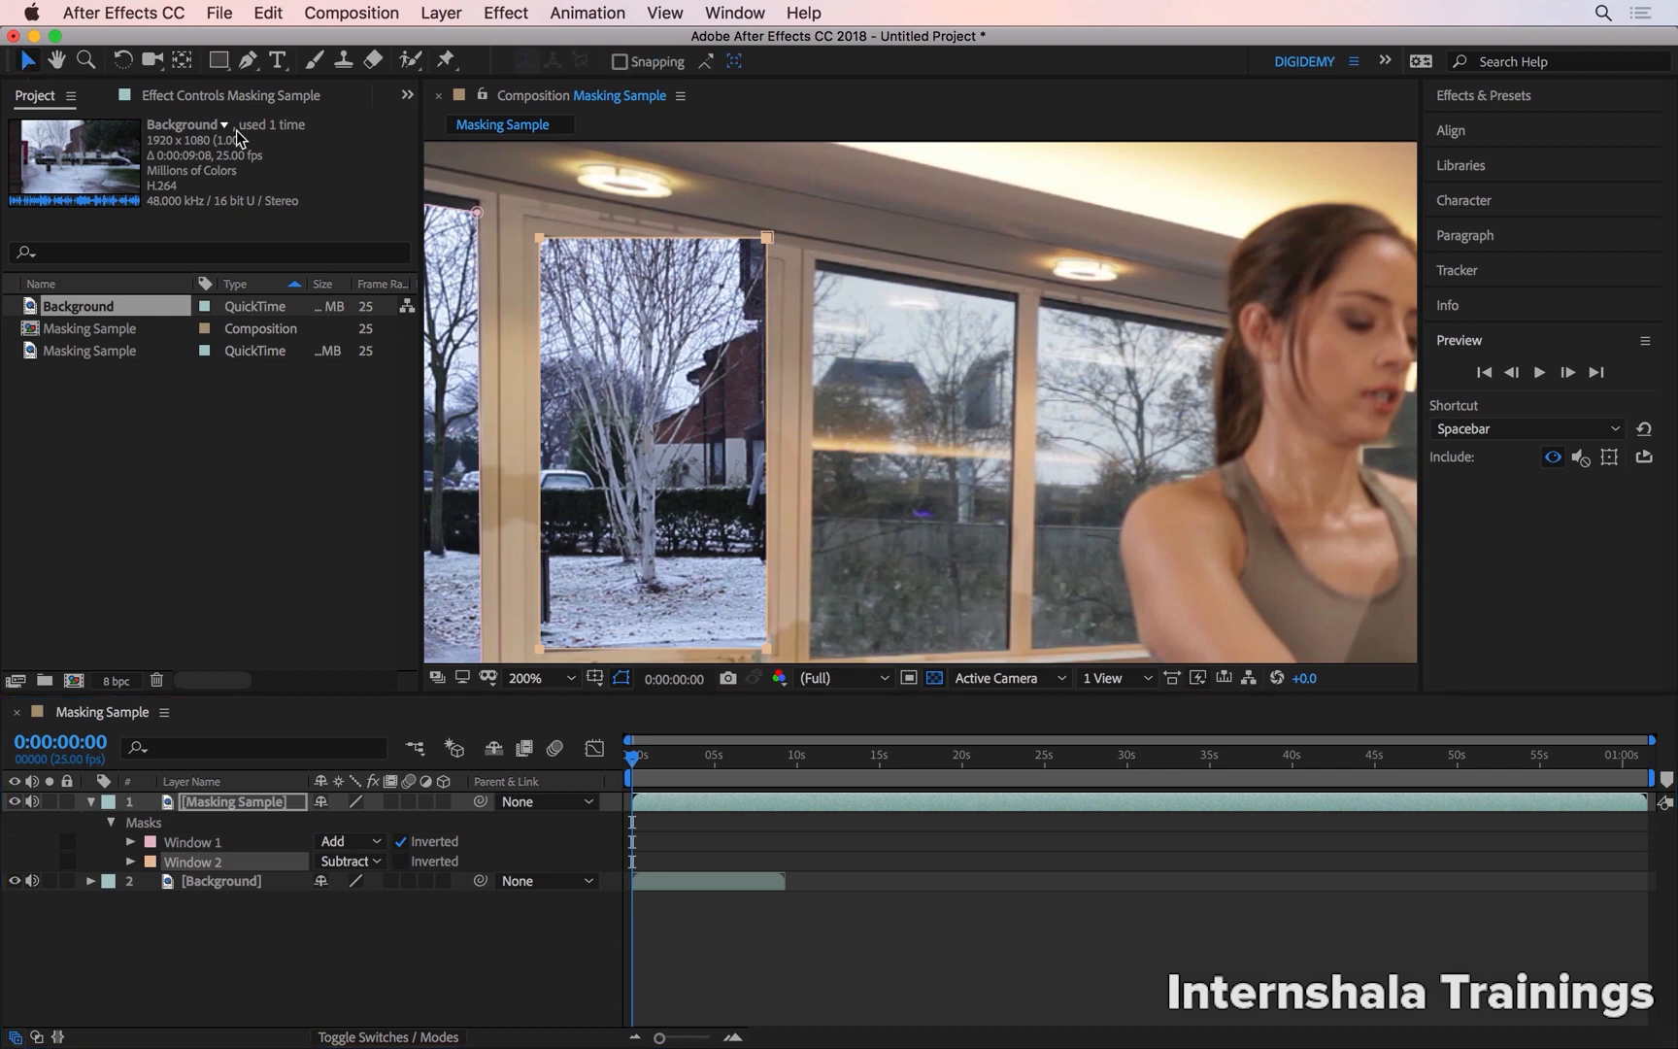
click(772, 243)
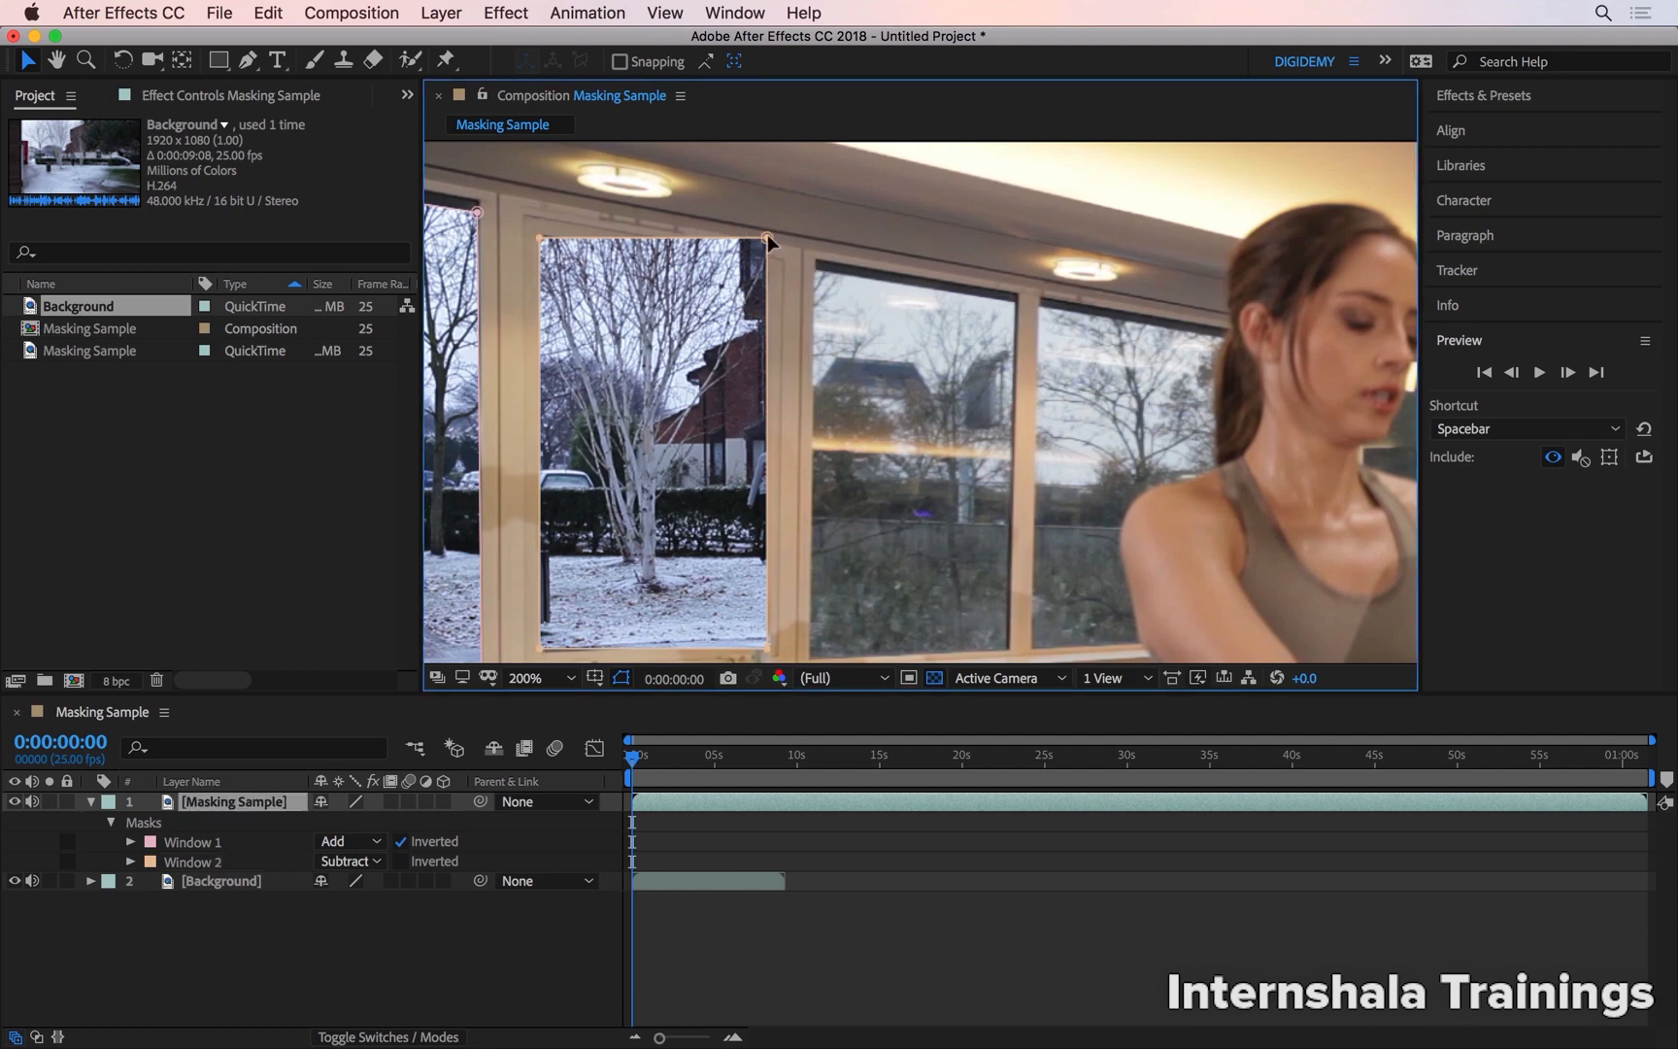
mouse_move(767, 236)
mouse_down()
mouse_move(734, 310)
mouse_move(767, 273)
mouse_up()
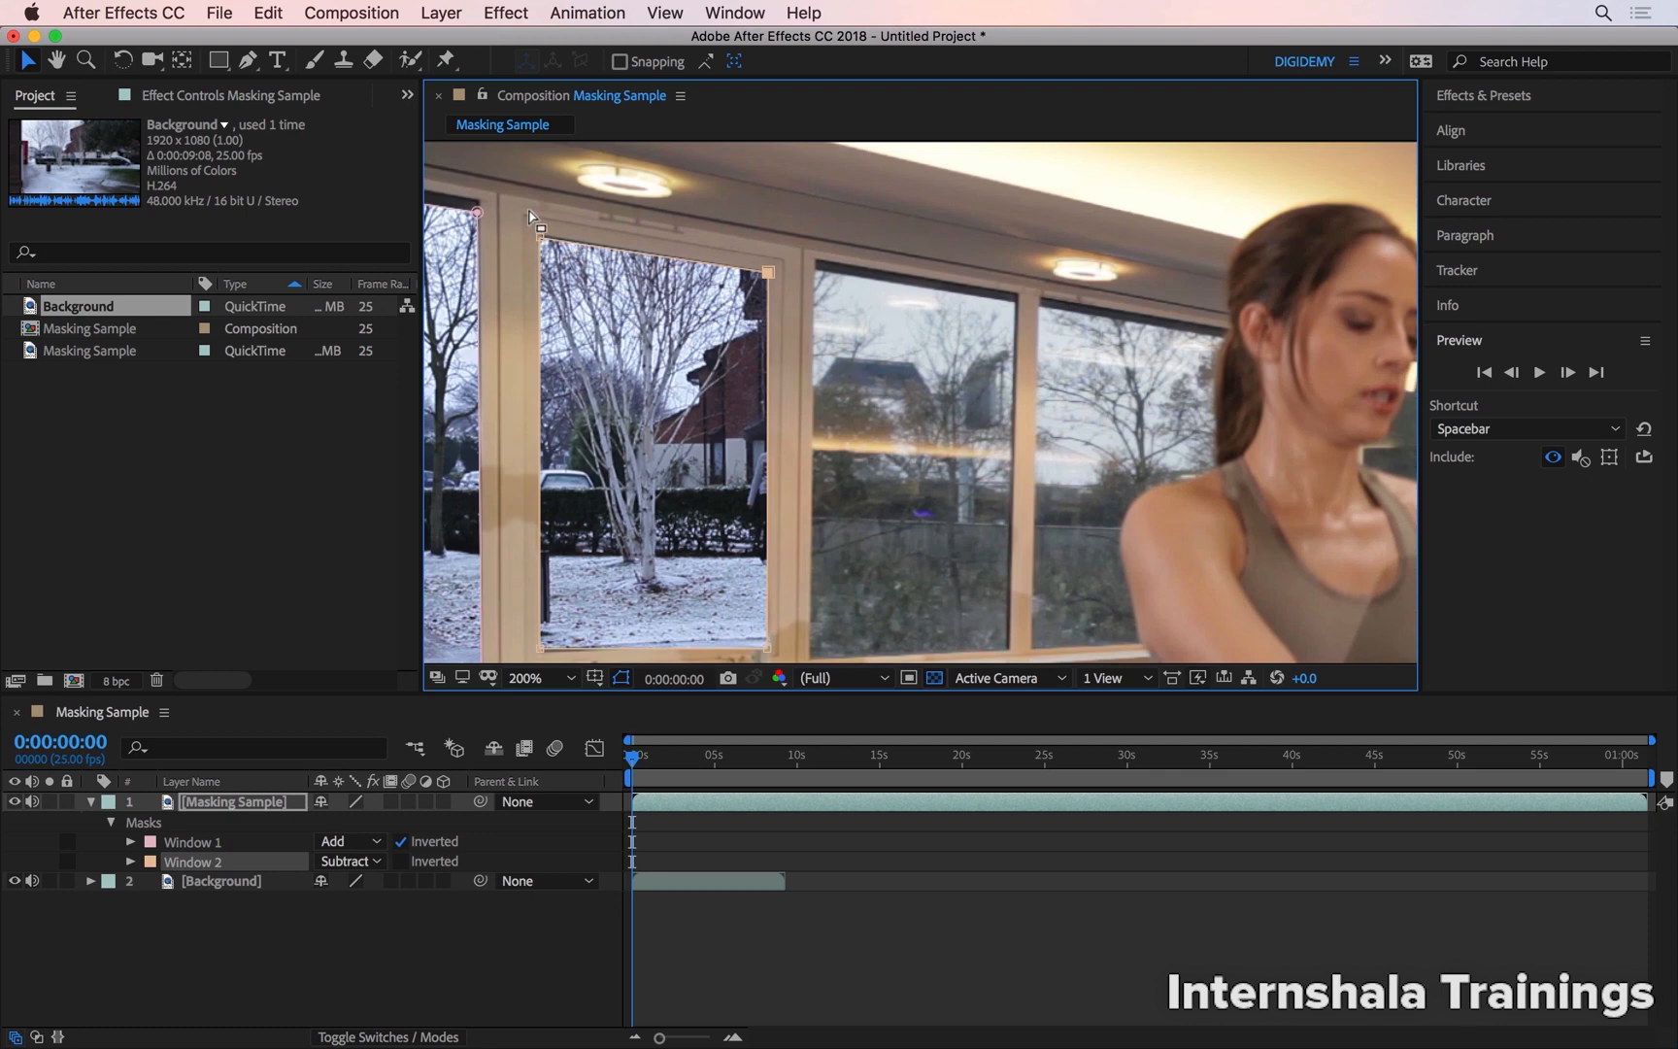
scroll(531, 216, up, 2)
mouse_move(566, 267)
mouse_down()
mouse_move(597, 264)
mouse_move(573, 256)
mouse_up()
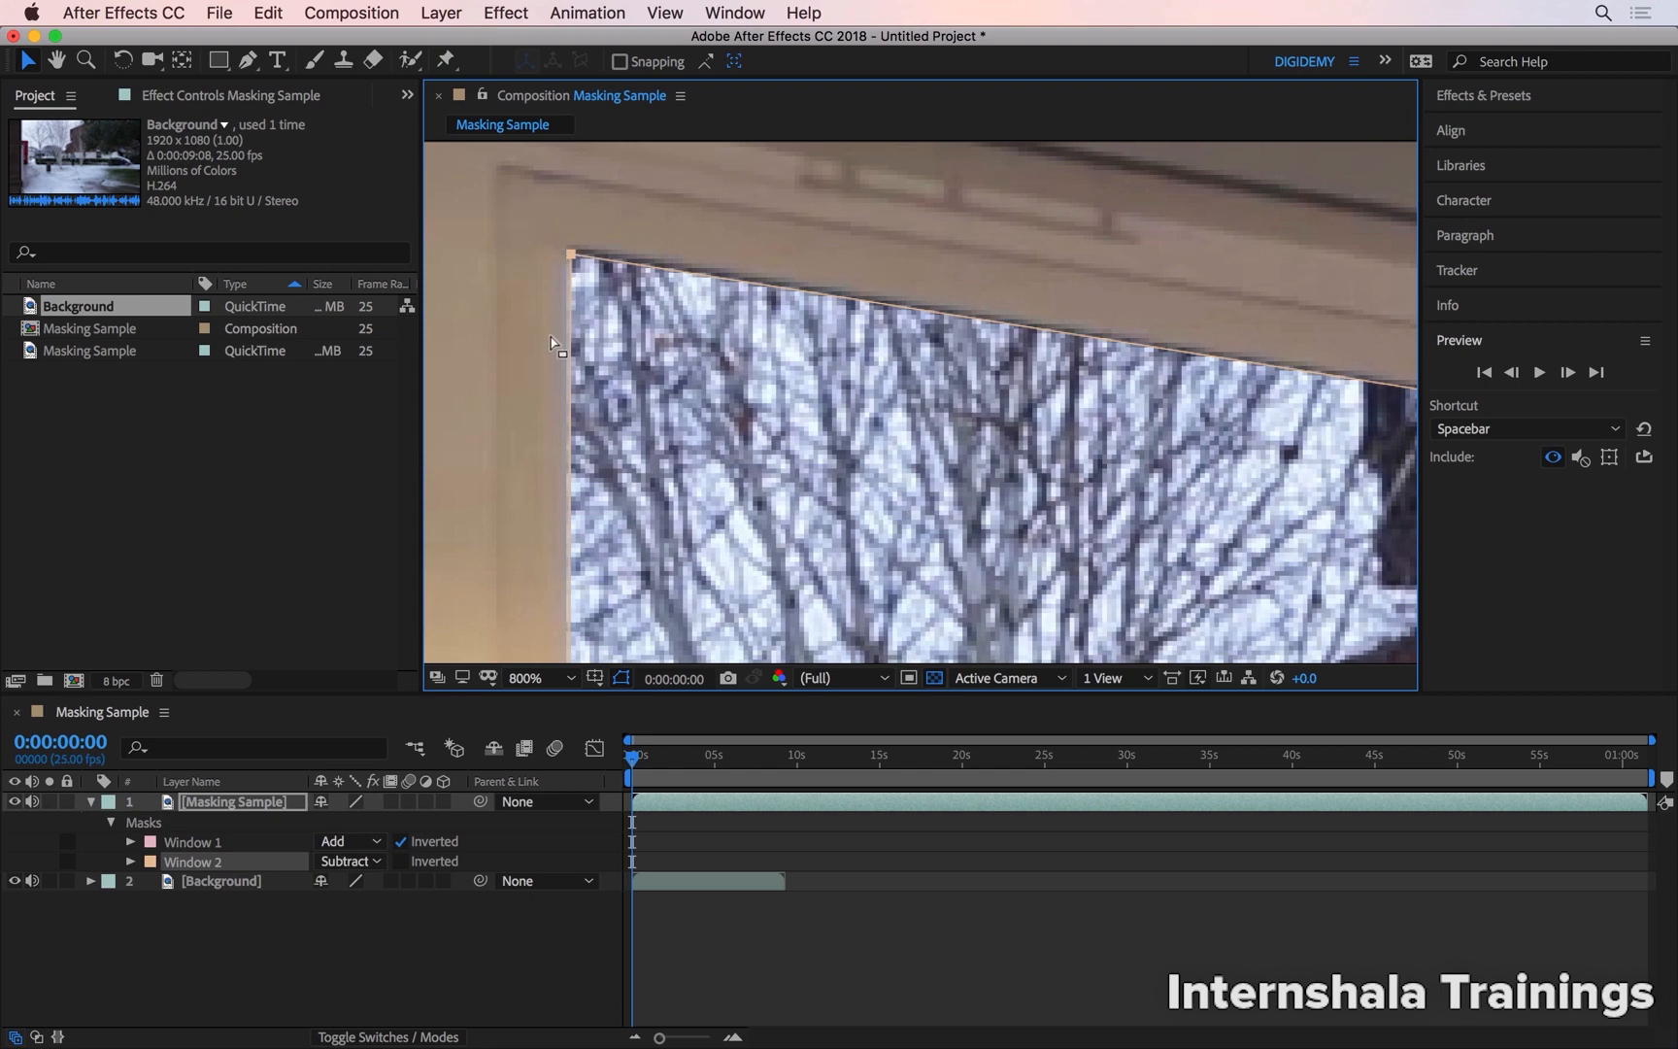
Change the Window 2 mask's outline colour to bright red, F80A0A
click(149, 859)
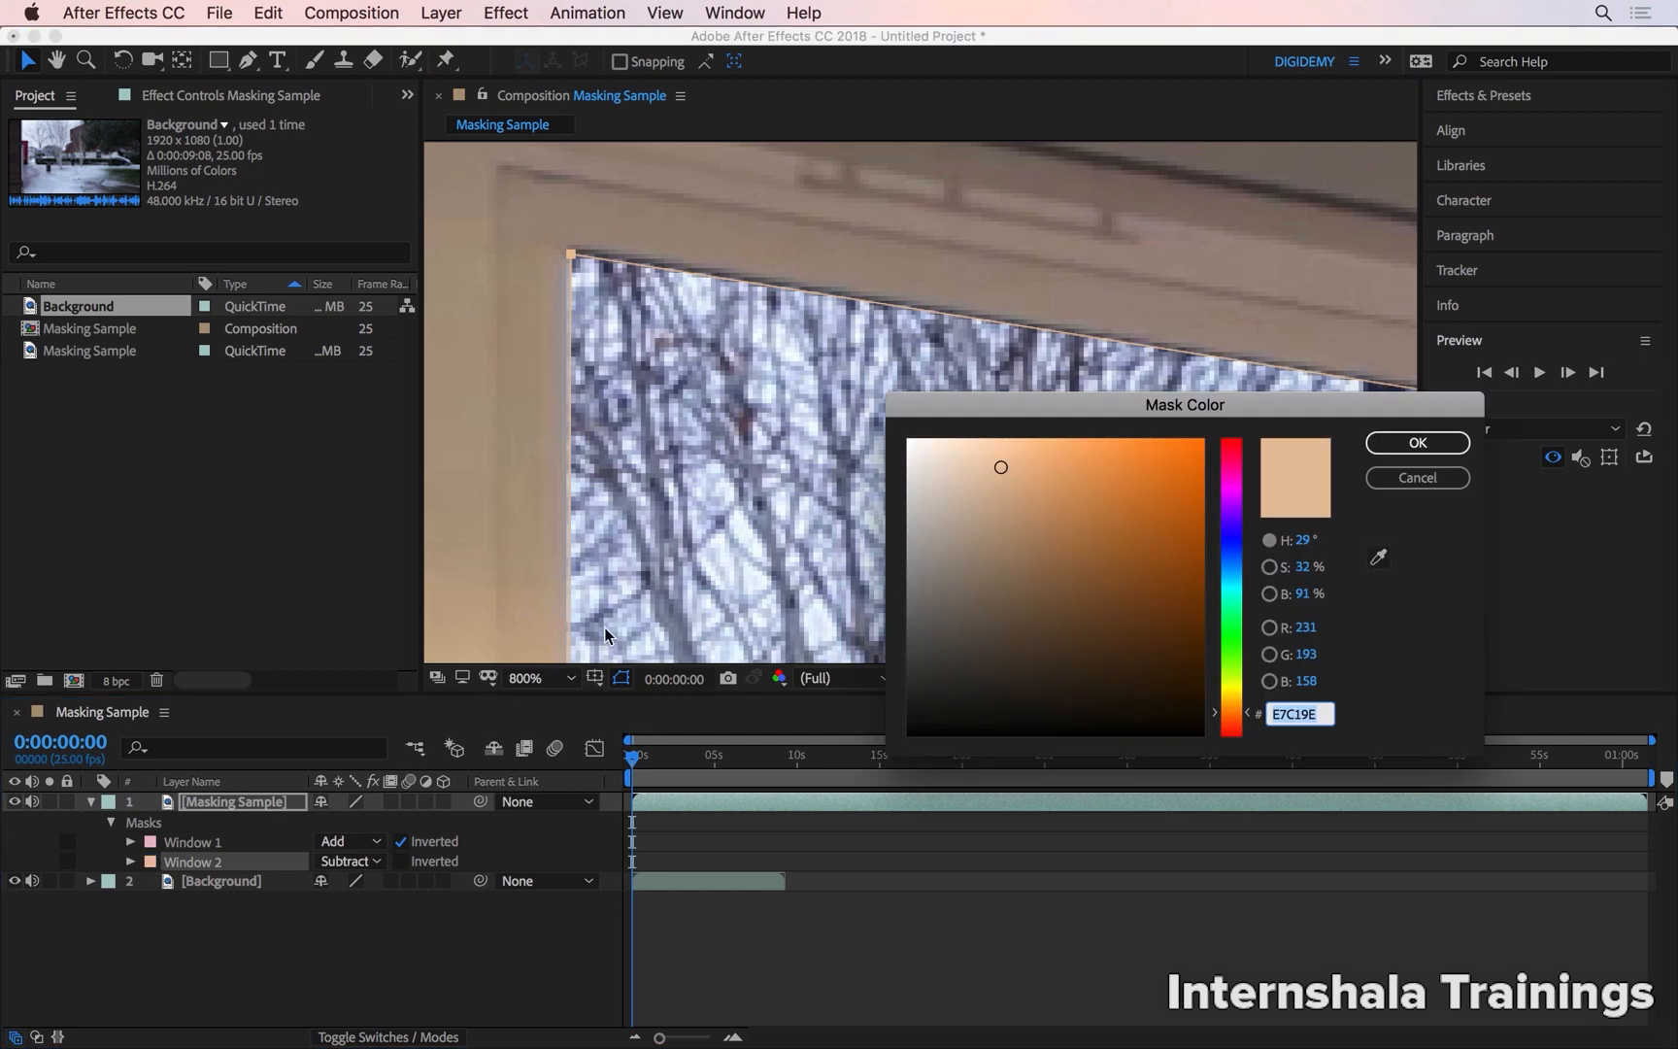
drag(1239, 483, 1233, 438)
click(1200, 442)
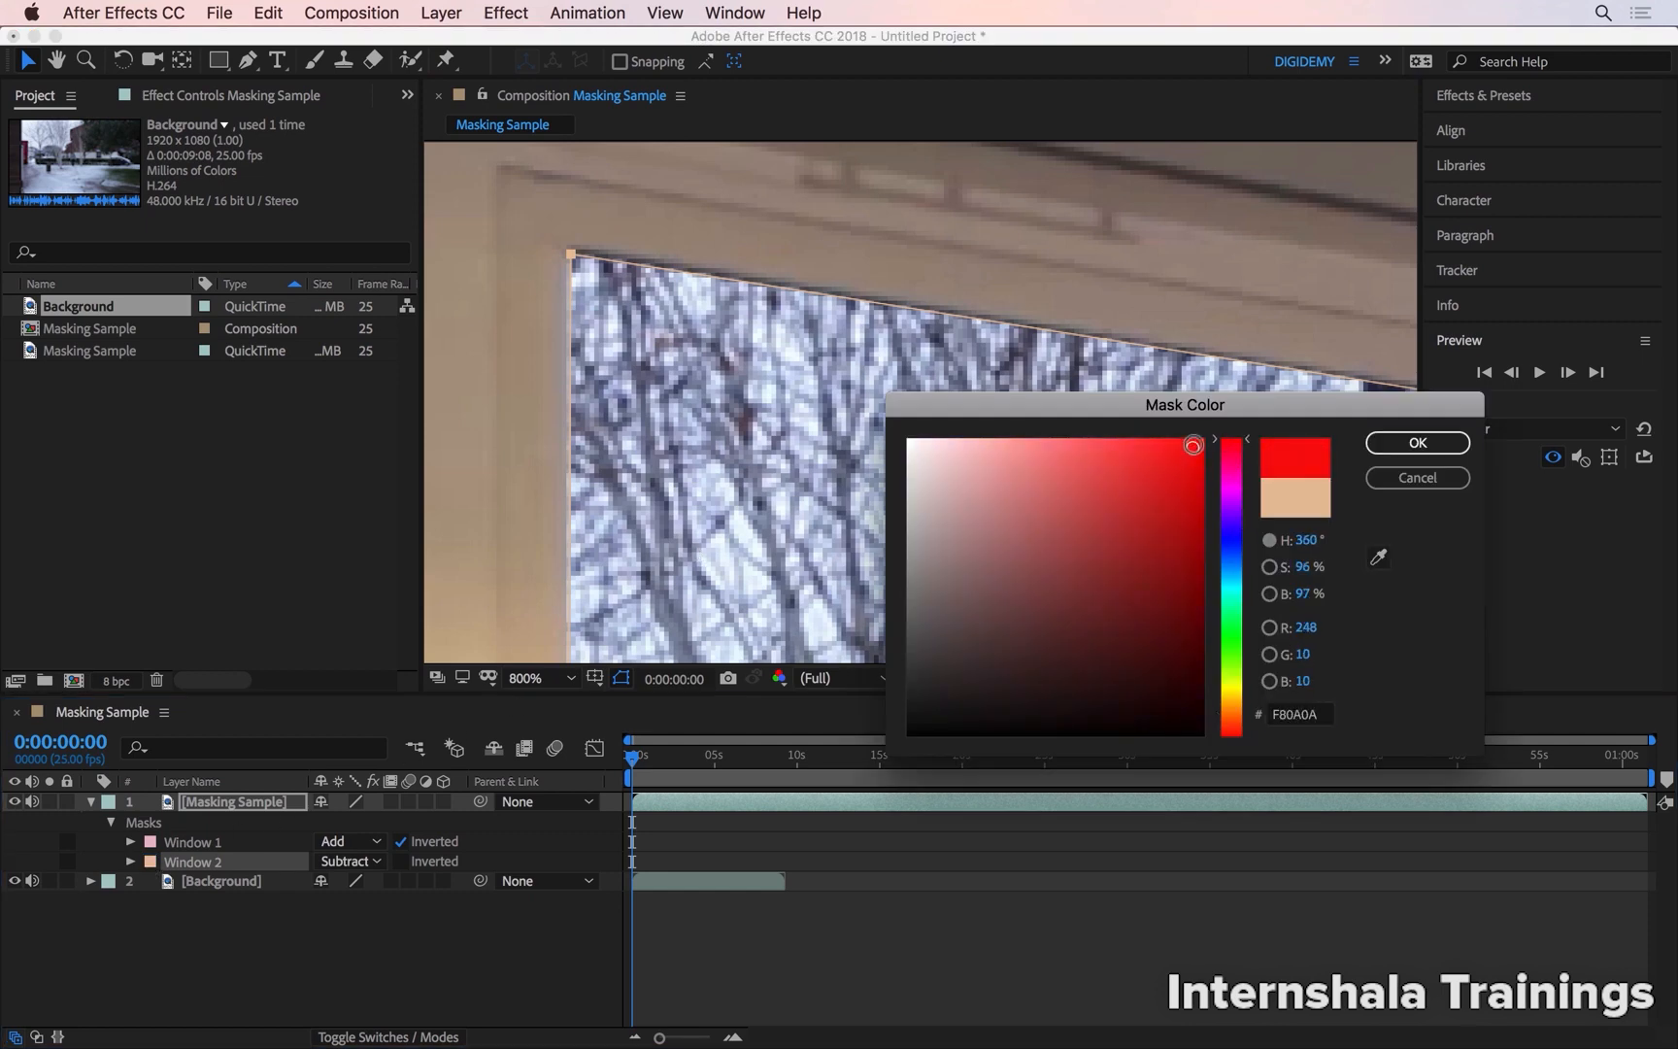
click(1373, 444)
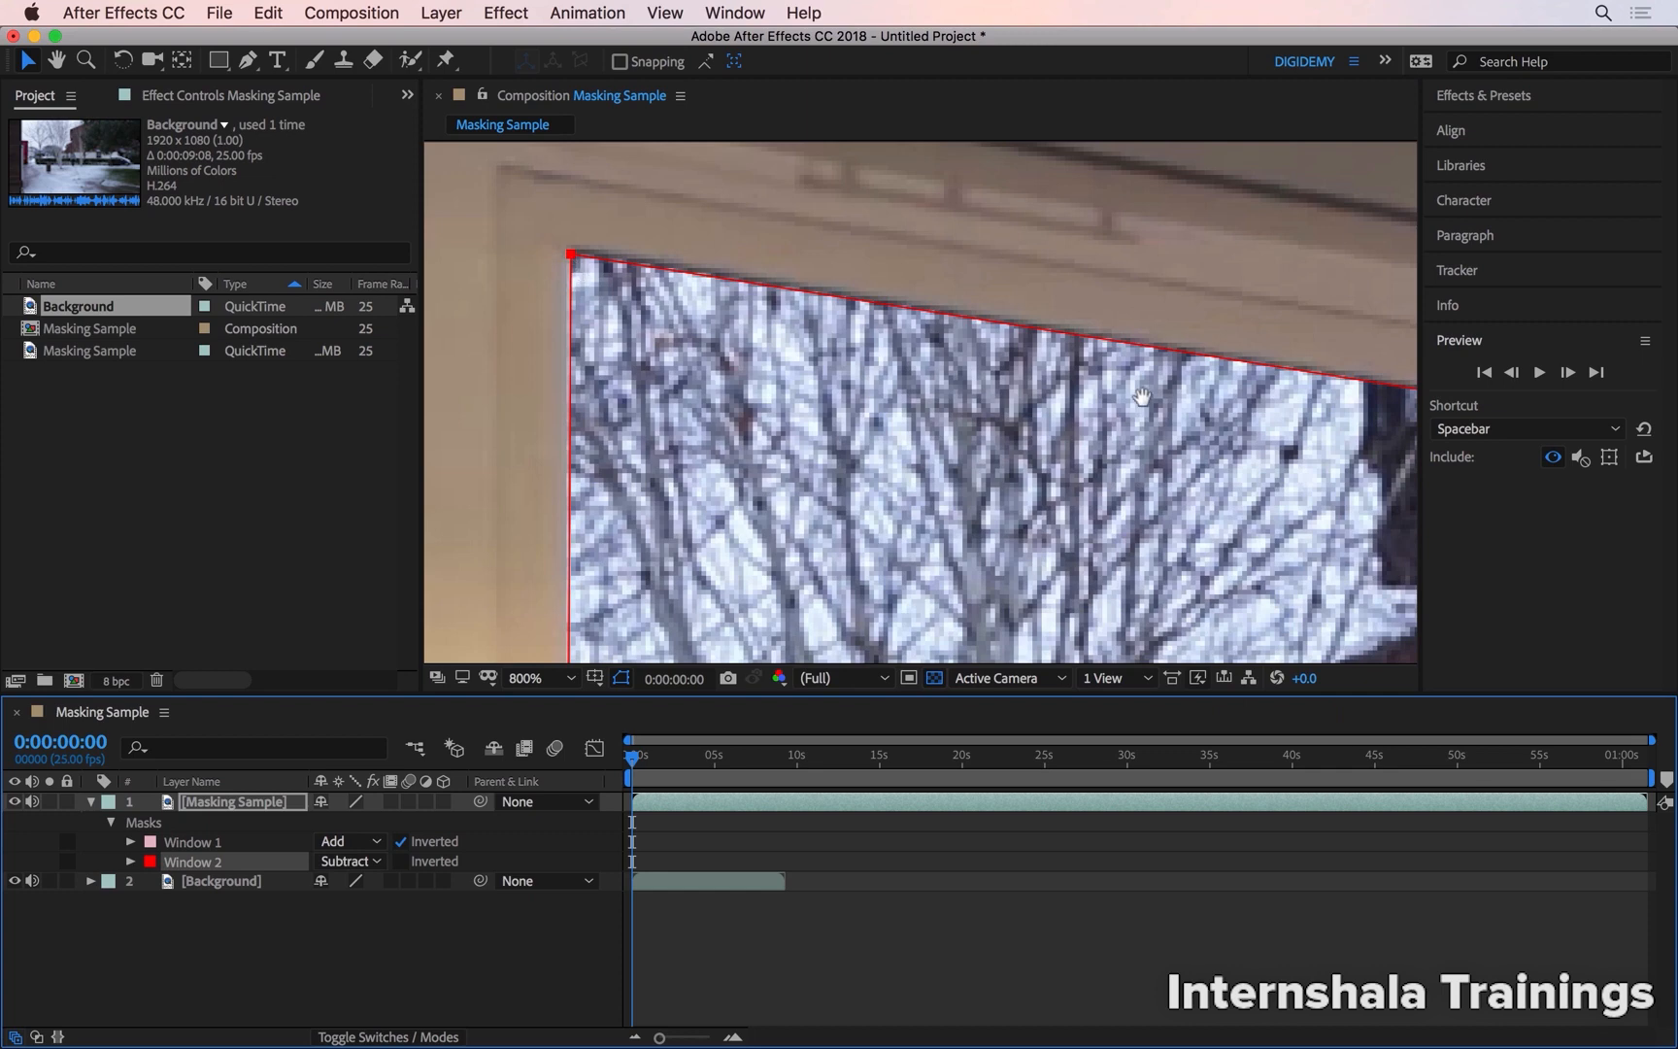
Align the Window 2 mask's upper-right and lower-right corner points with the inner corners of the window frame
scroll(855, 382, right, 10)
click(1069, 391)
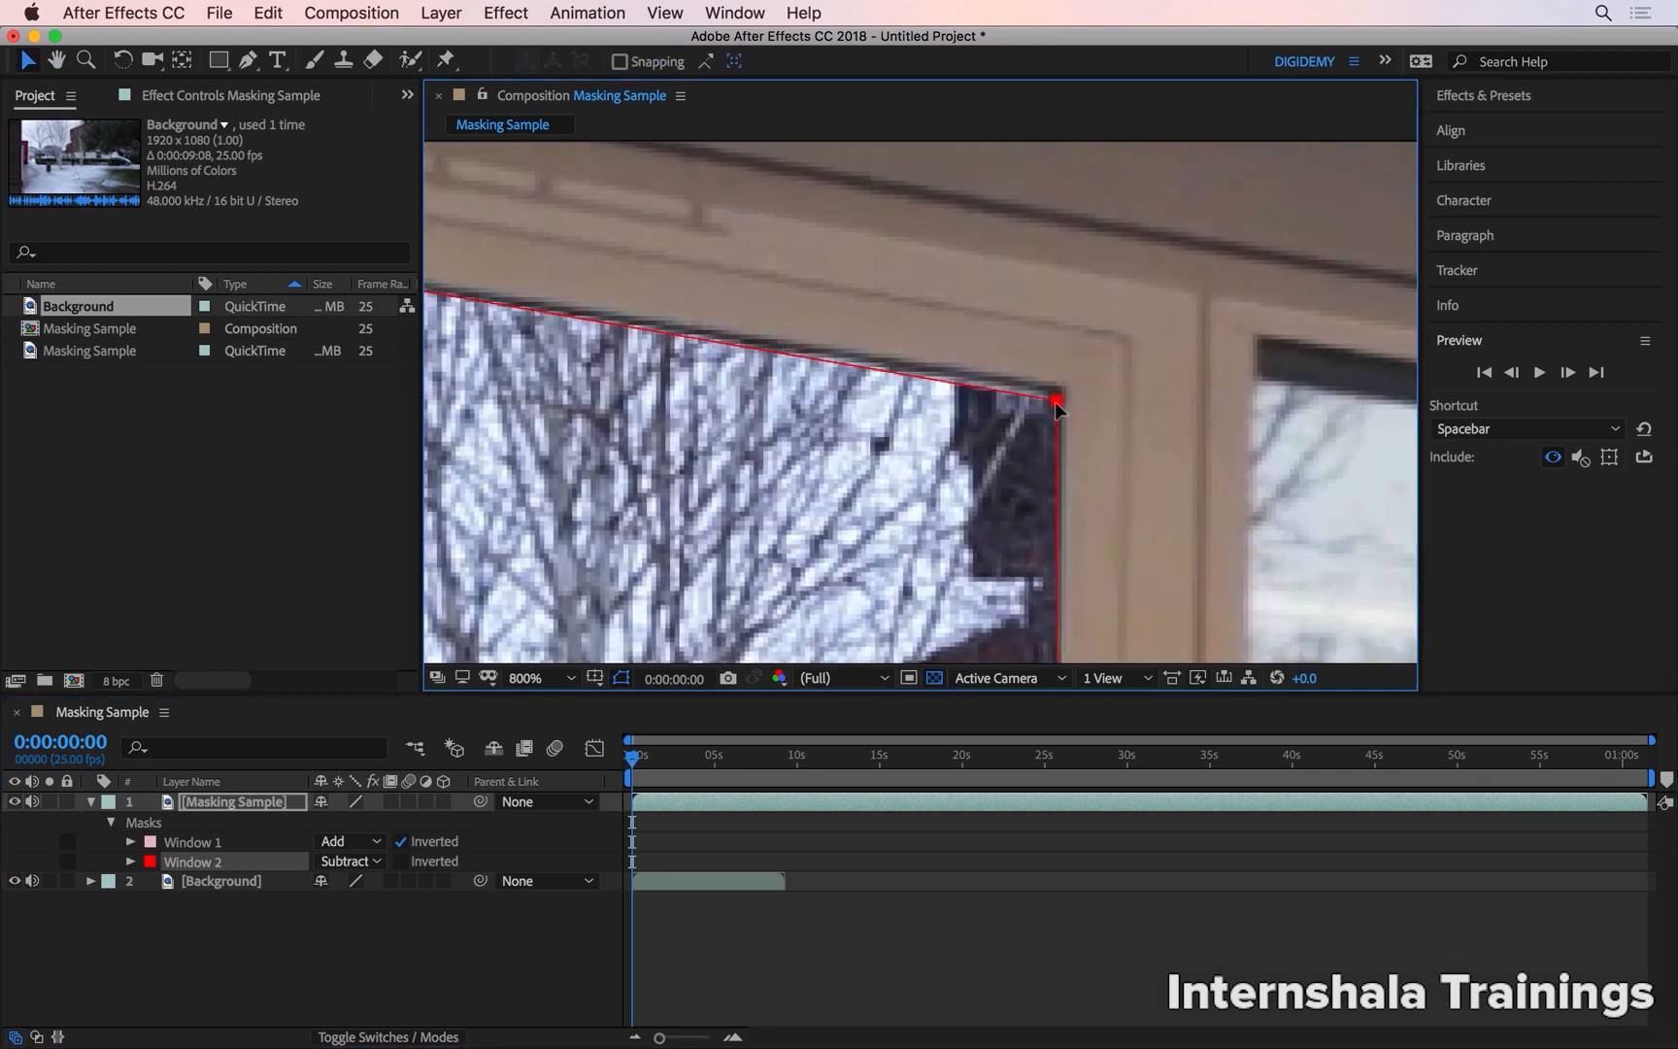
key(h)
drag(968, 563, 891, 165)
drag(950, 571, 944, 67)
drag(951, 599, 932, 206)
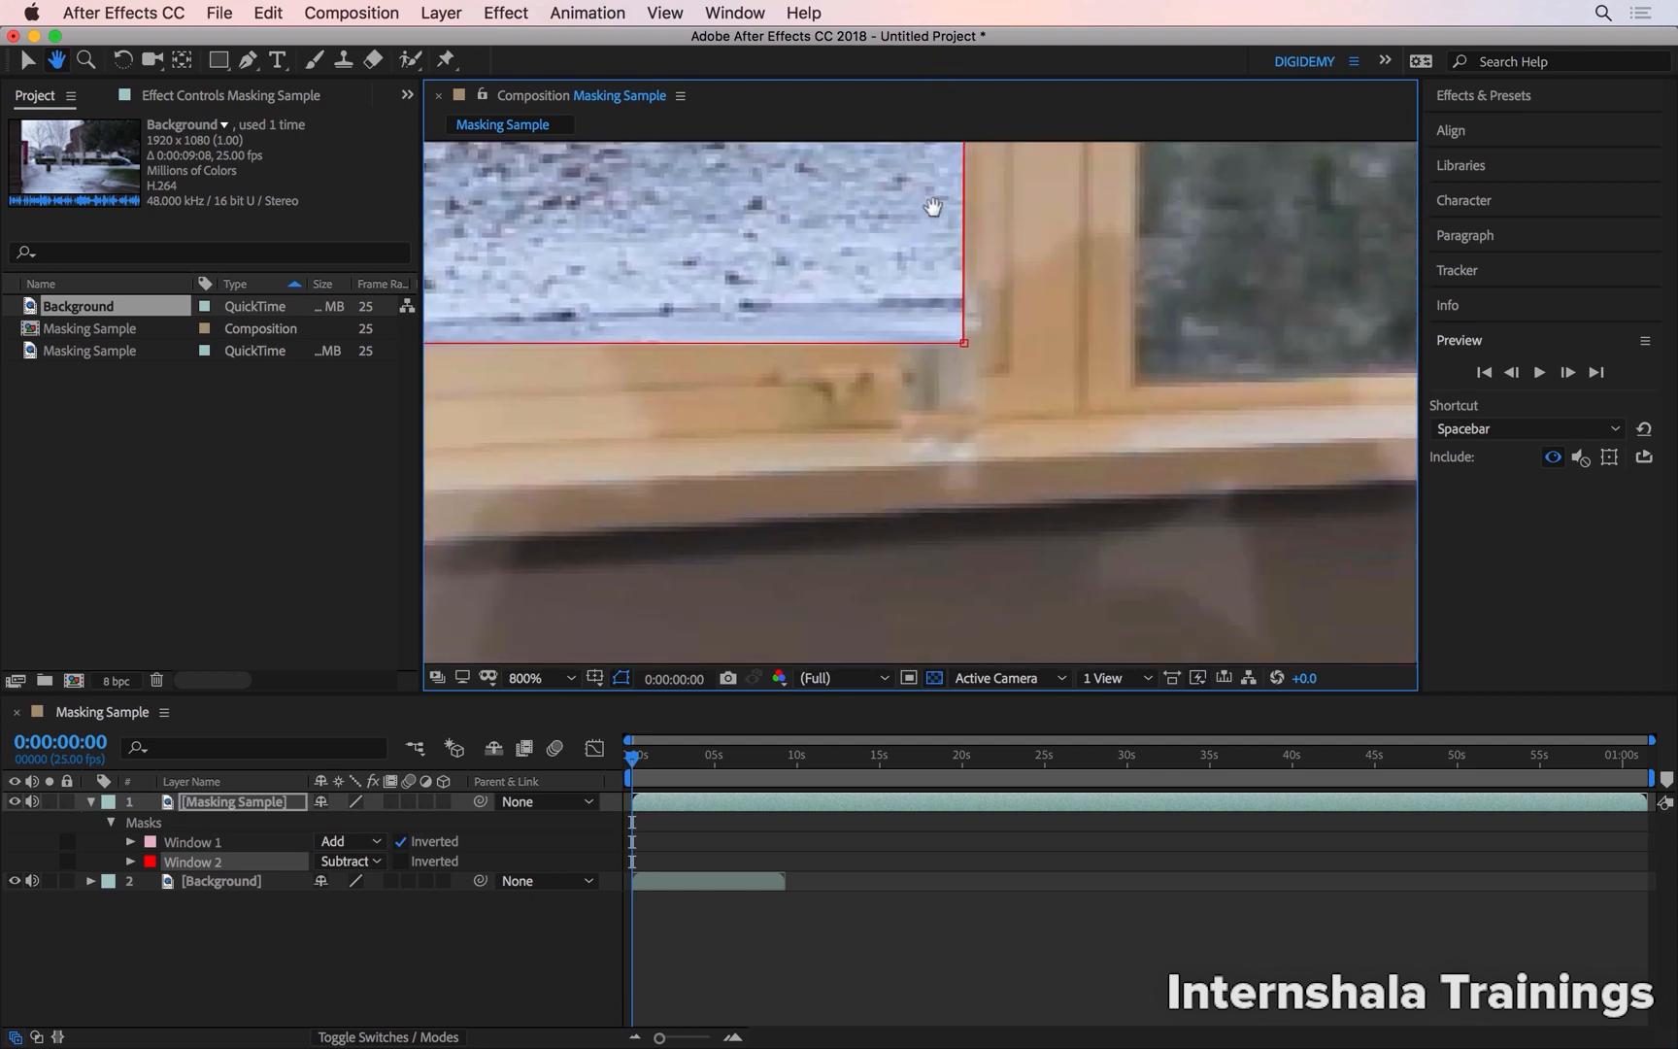
key(v)
mouse_move(961, 335)
mouse_down()
mouse_move(891, 272)
mouse_move(925, 233)
mouse_move(891, 257)
mouse_move(948, 320)
mouse_up()
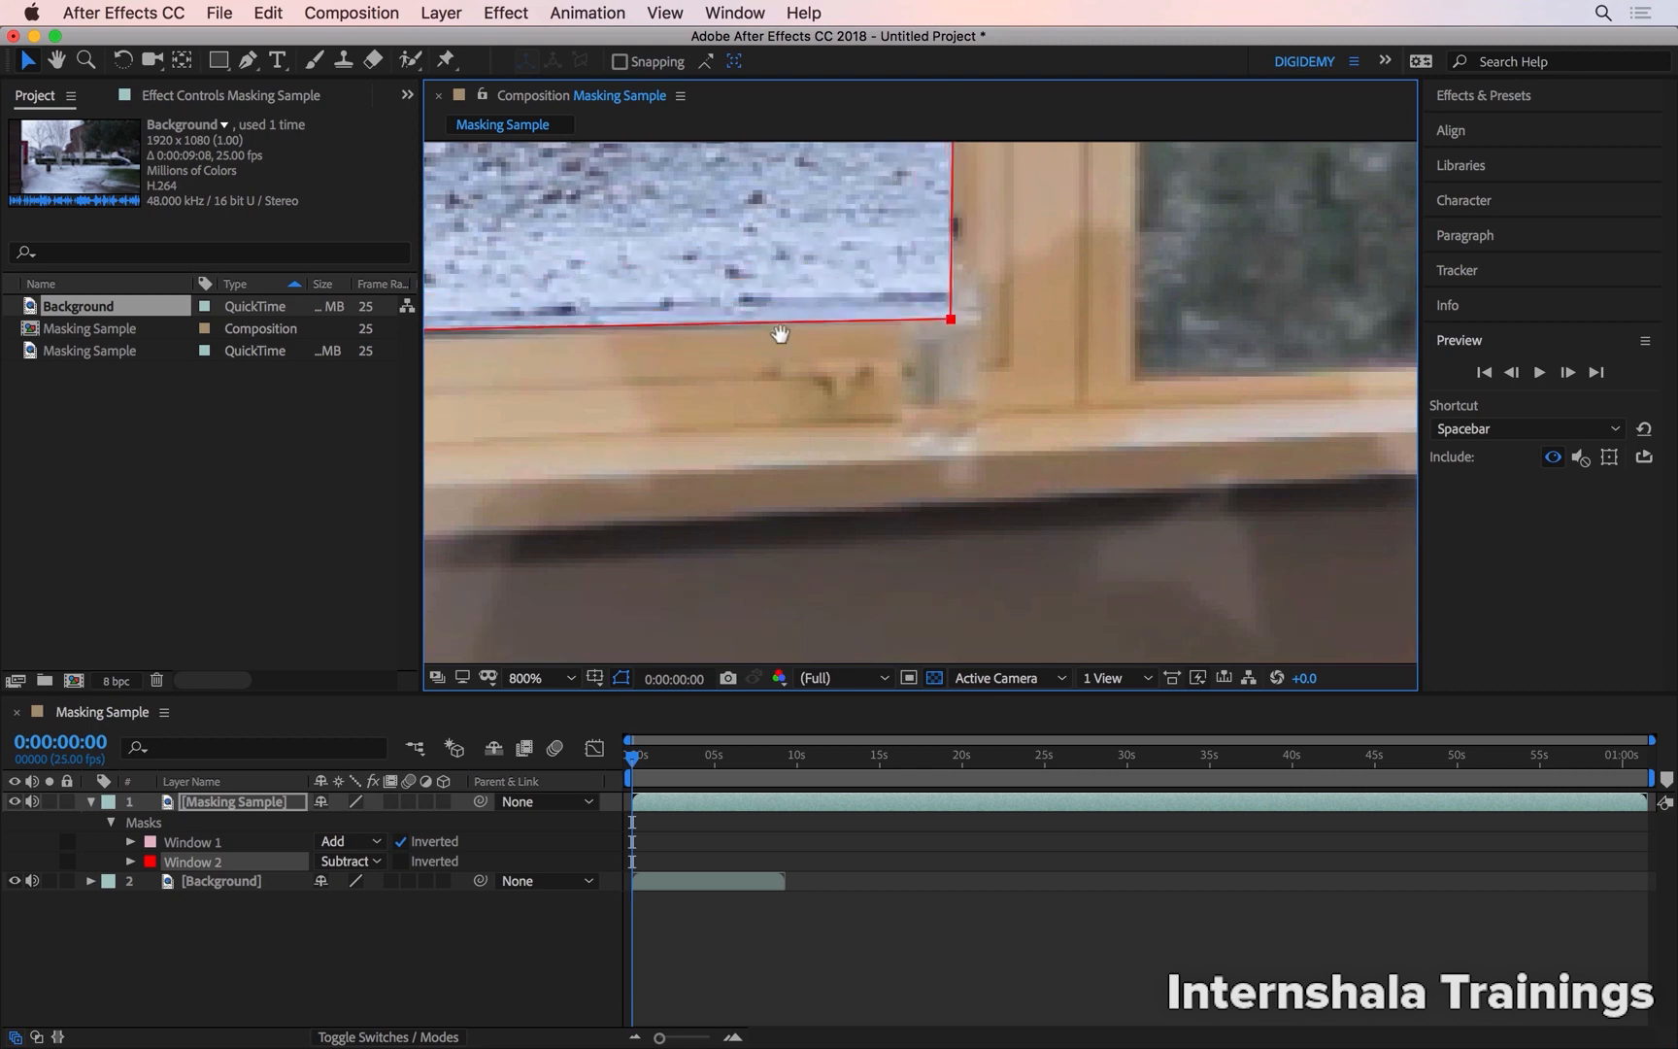
Fit the Window 2 mask's lower-left corner point to the inner corner of the window frame
key(h)
drag(738, 356, 1049, 450)
drag(695, 420, 1105, 449)
key(v)
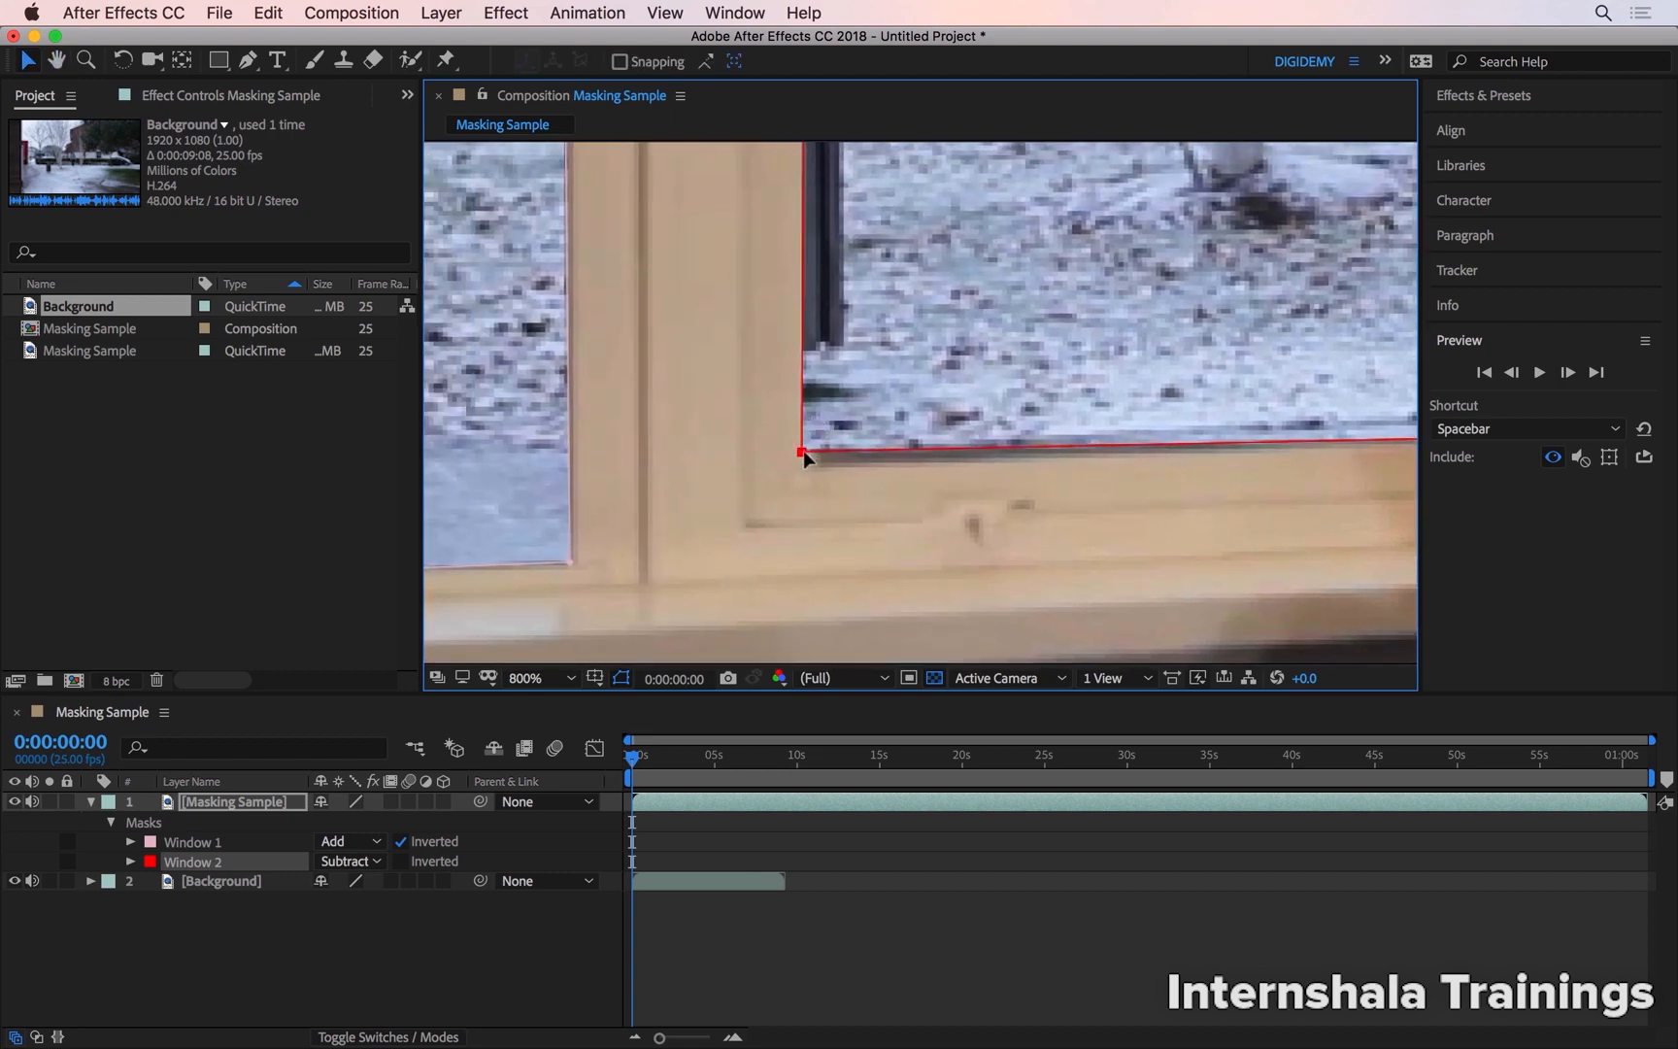
mouse_move(804, 453)
mouse_down()
mouse_move(832, 452)
mouse_move(808, 468)
mouse_up()
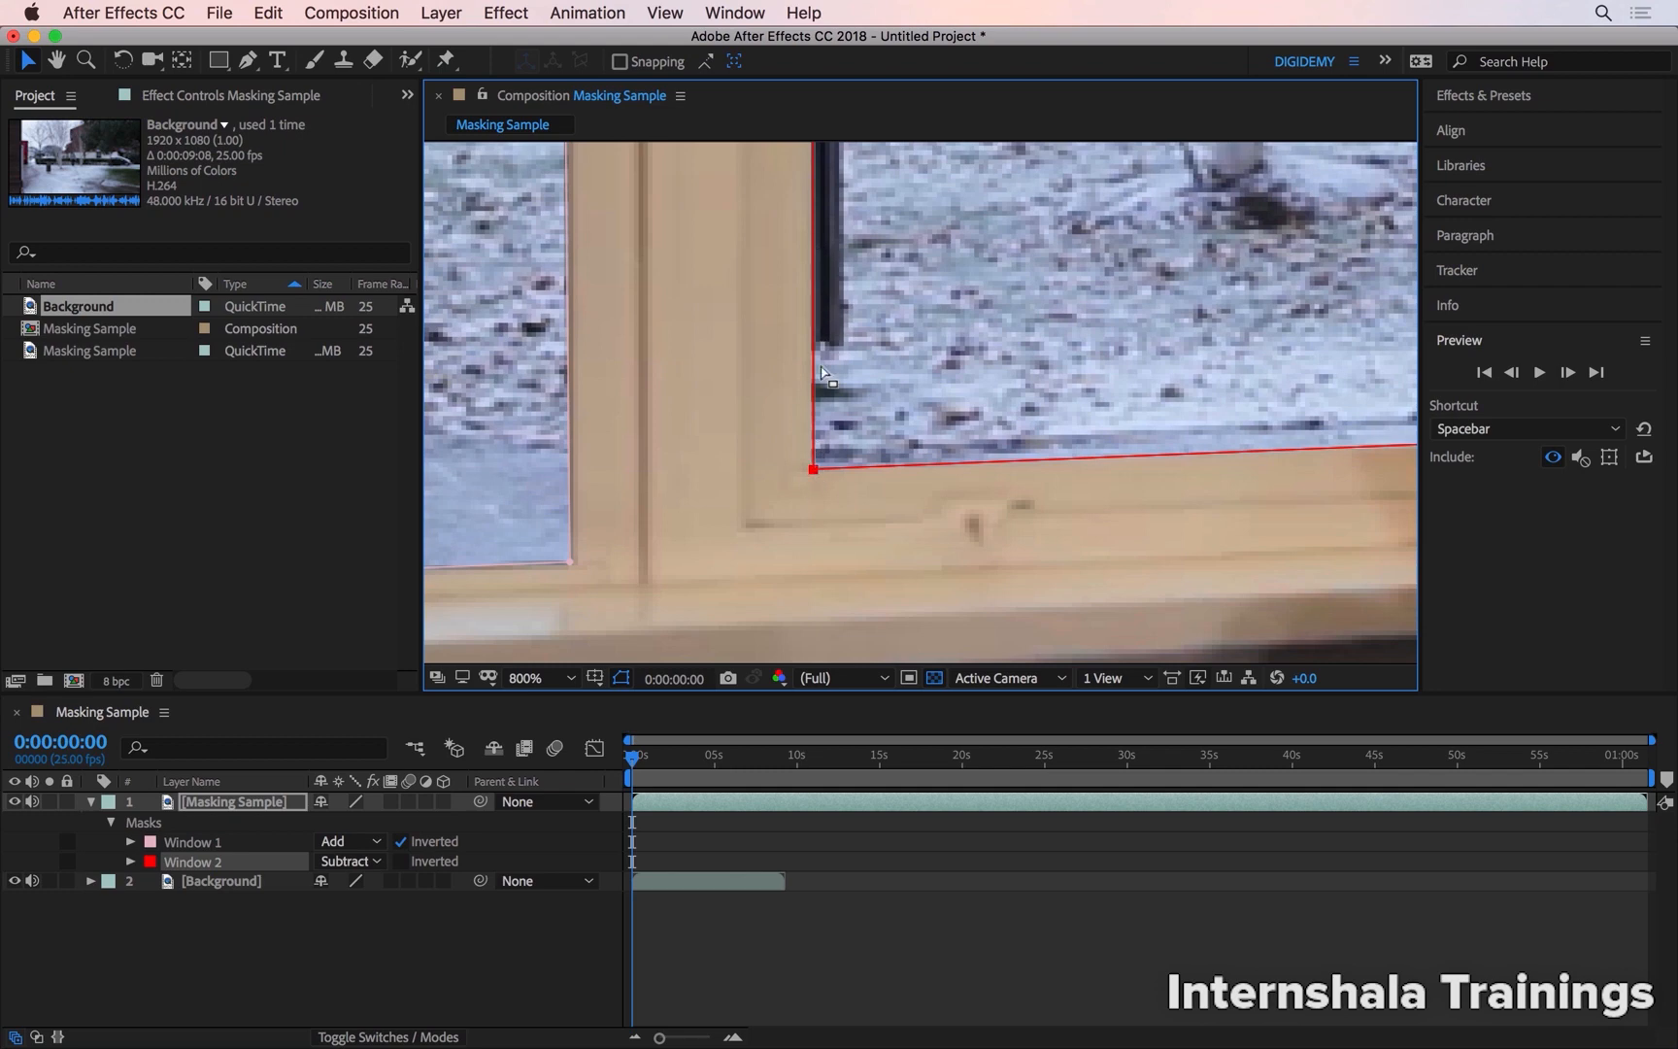
Hide the mask and shape paths in the composition view
click(623, 677)
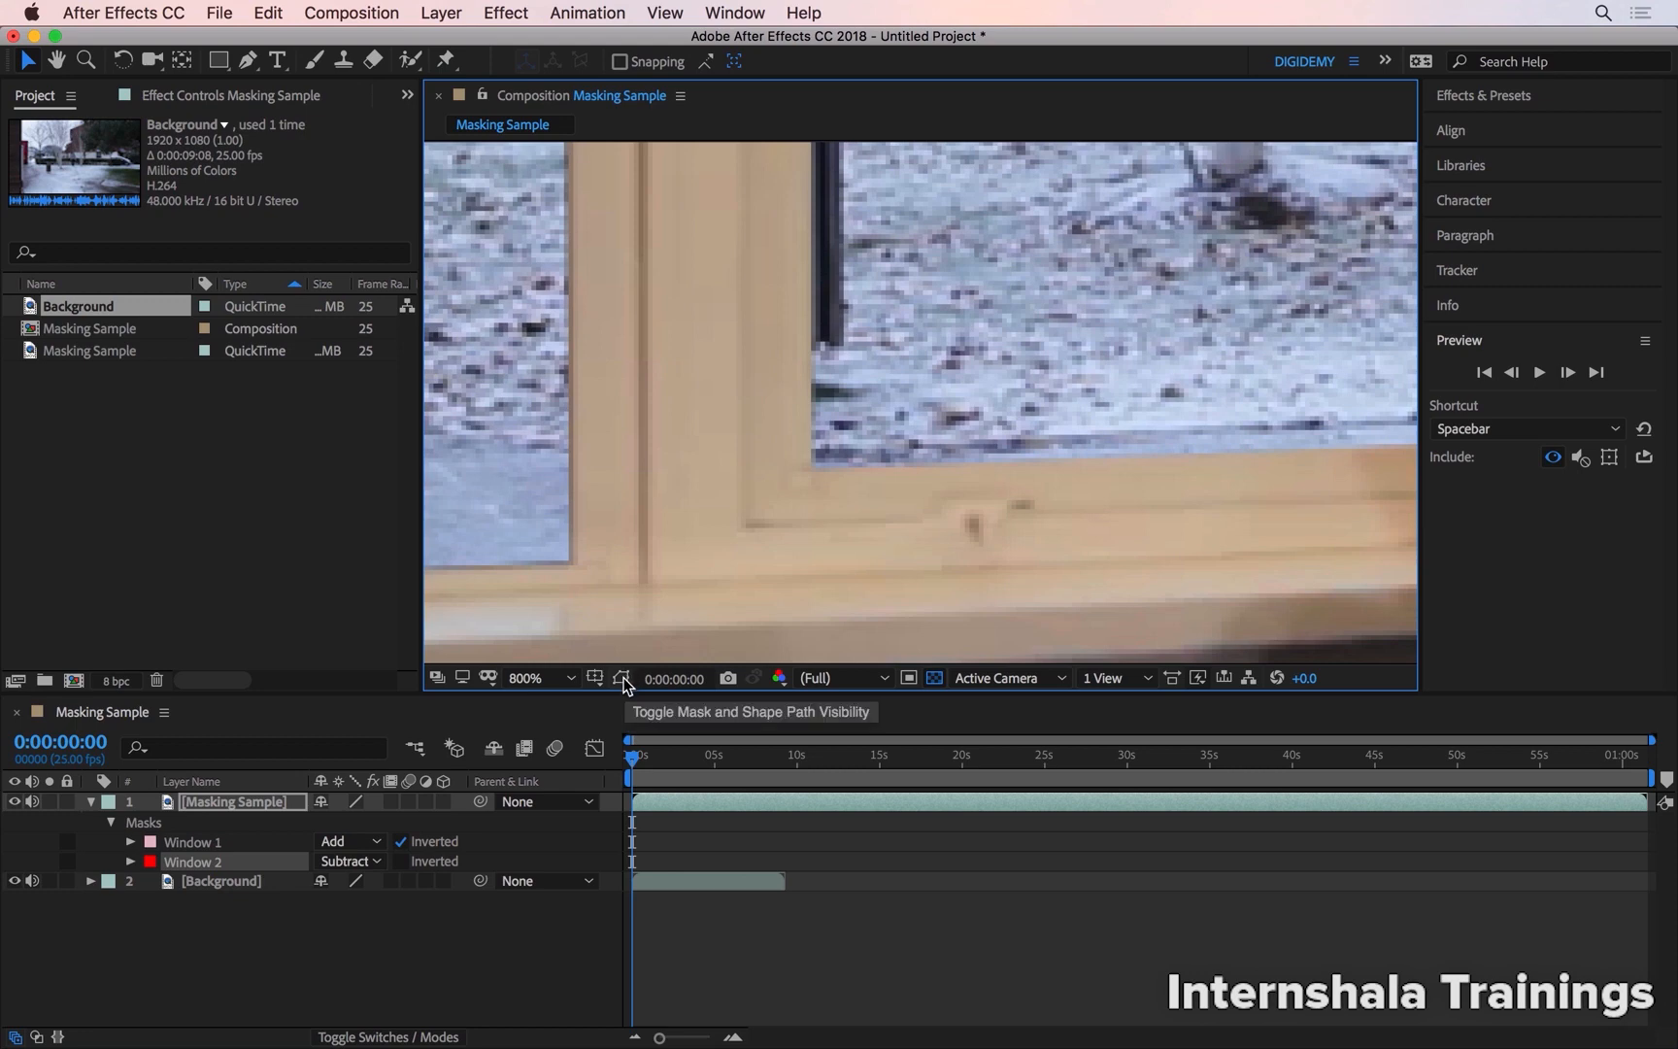
click(623, 678)
click(617, 681)
click(616, 683)
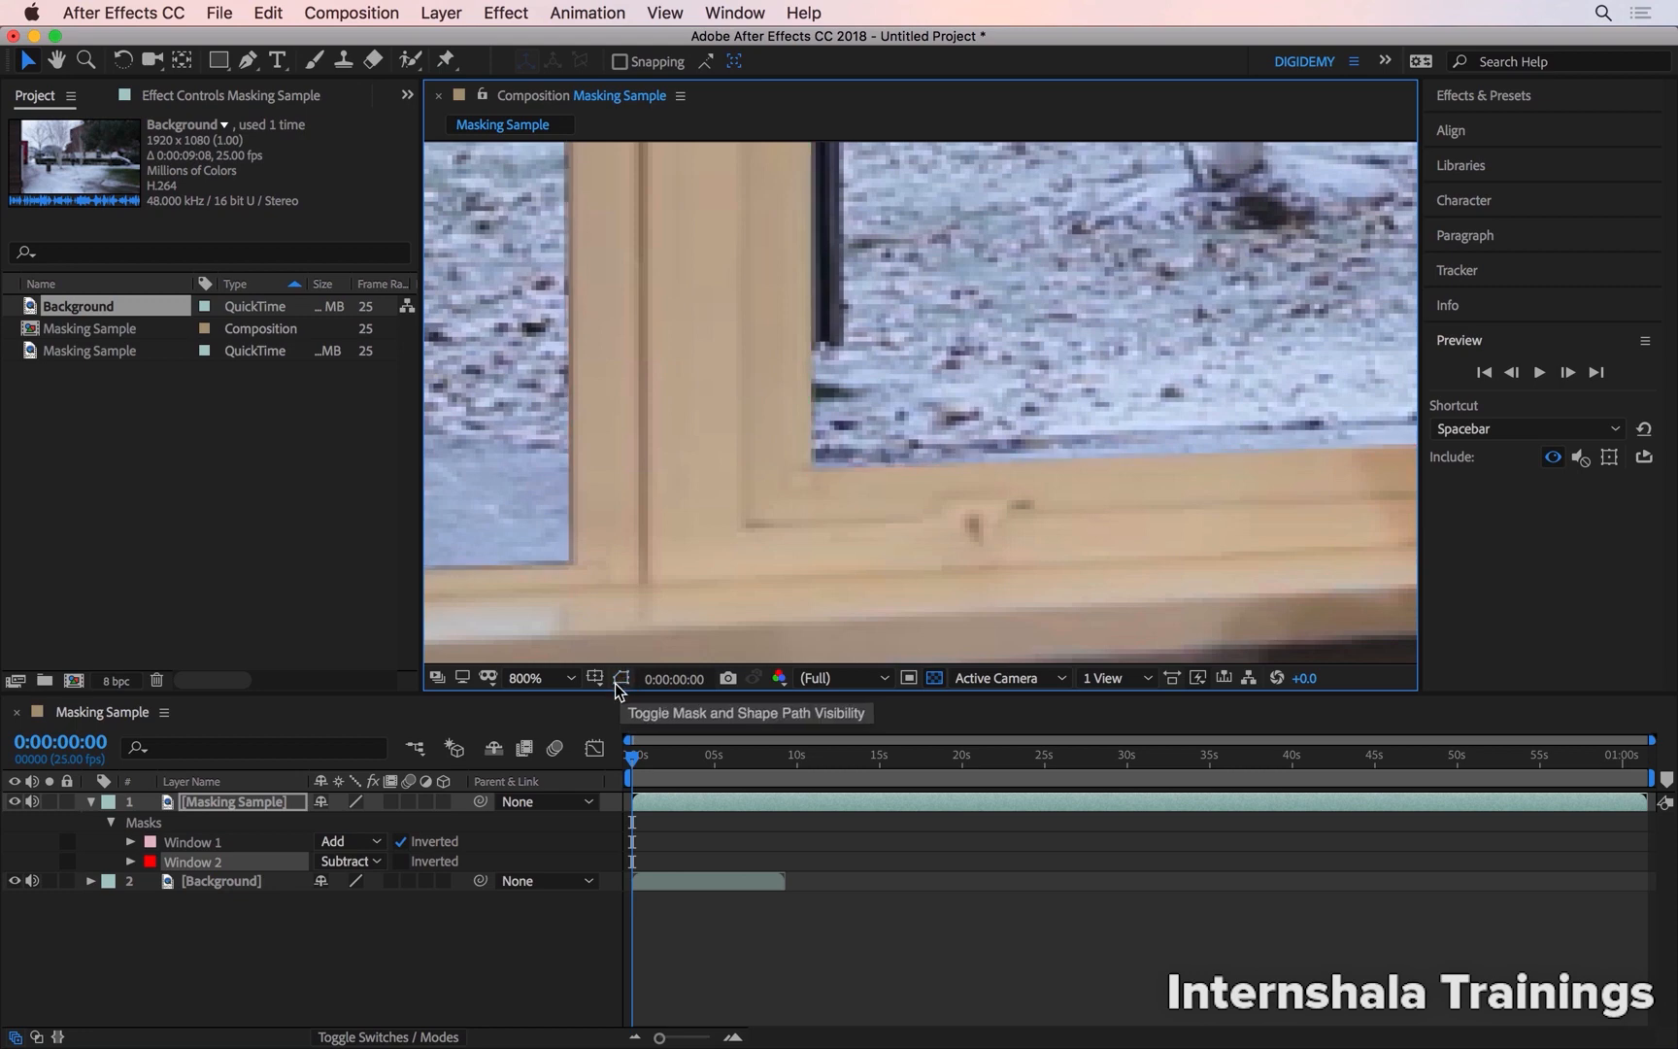
click(616, 683)
click(616, 683)
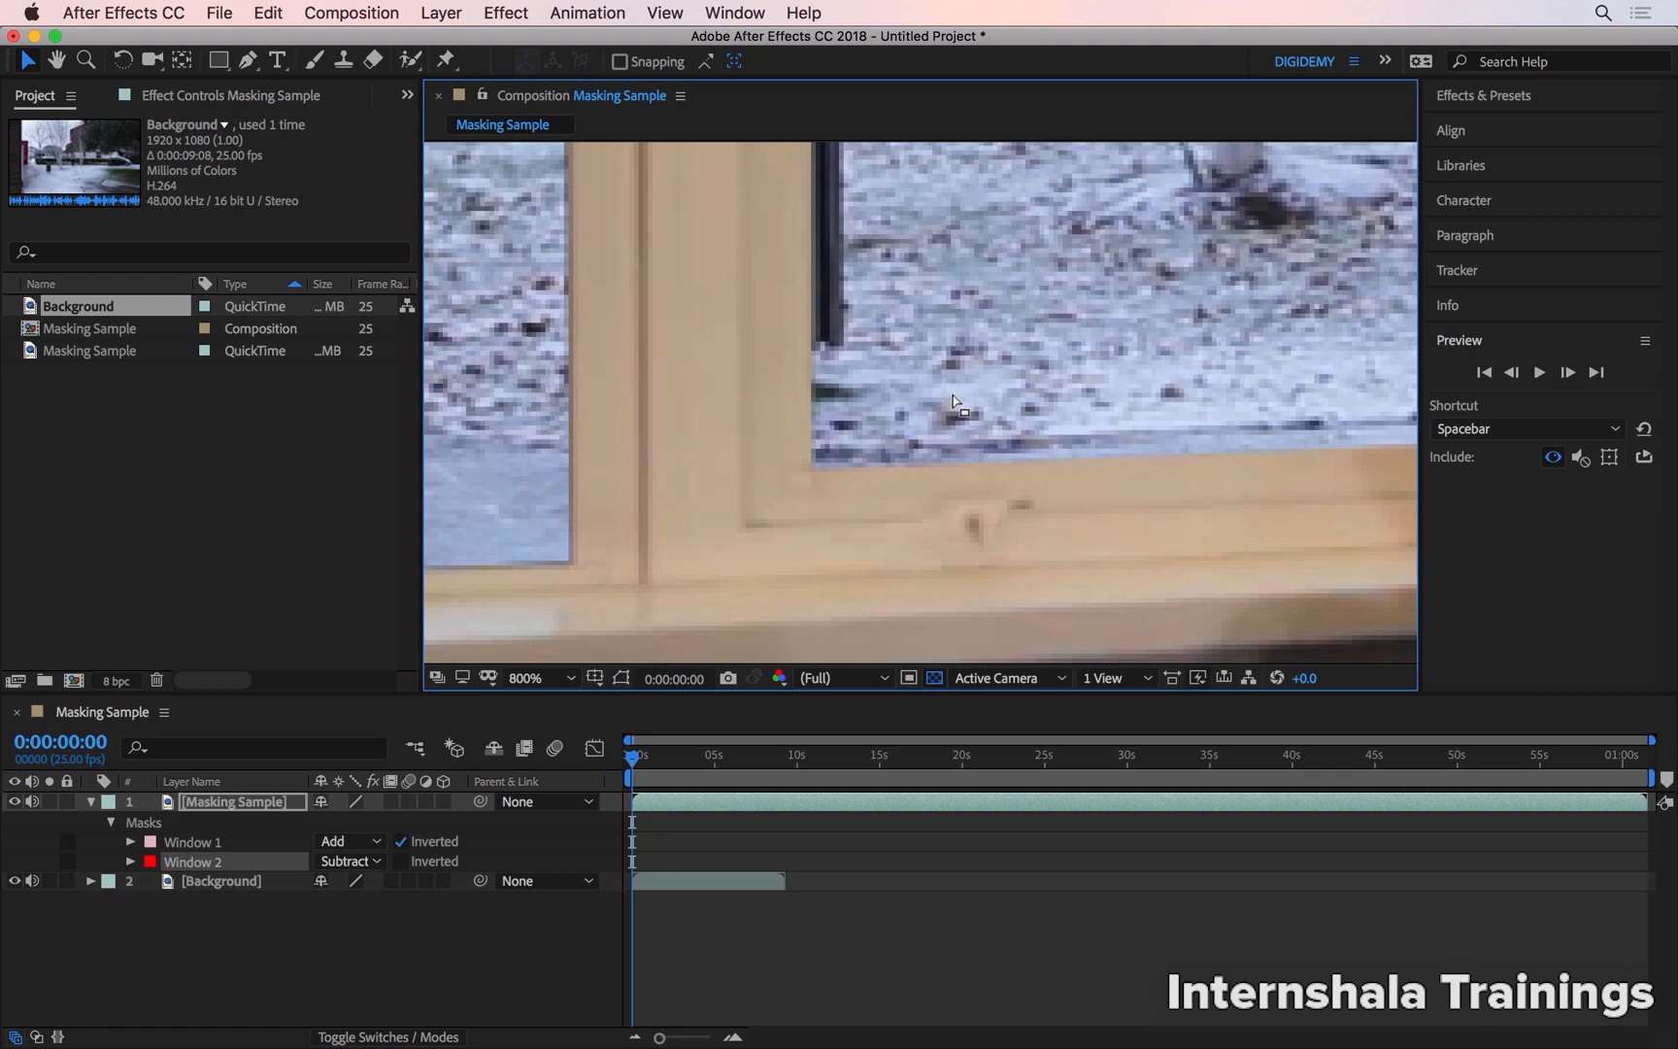
Soften the Window 2 mask's hard edge beside the window frame with a Mask Feather of 2 pixels
key(shift+slash)
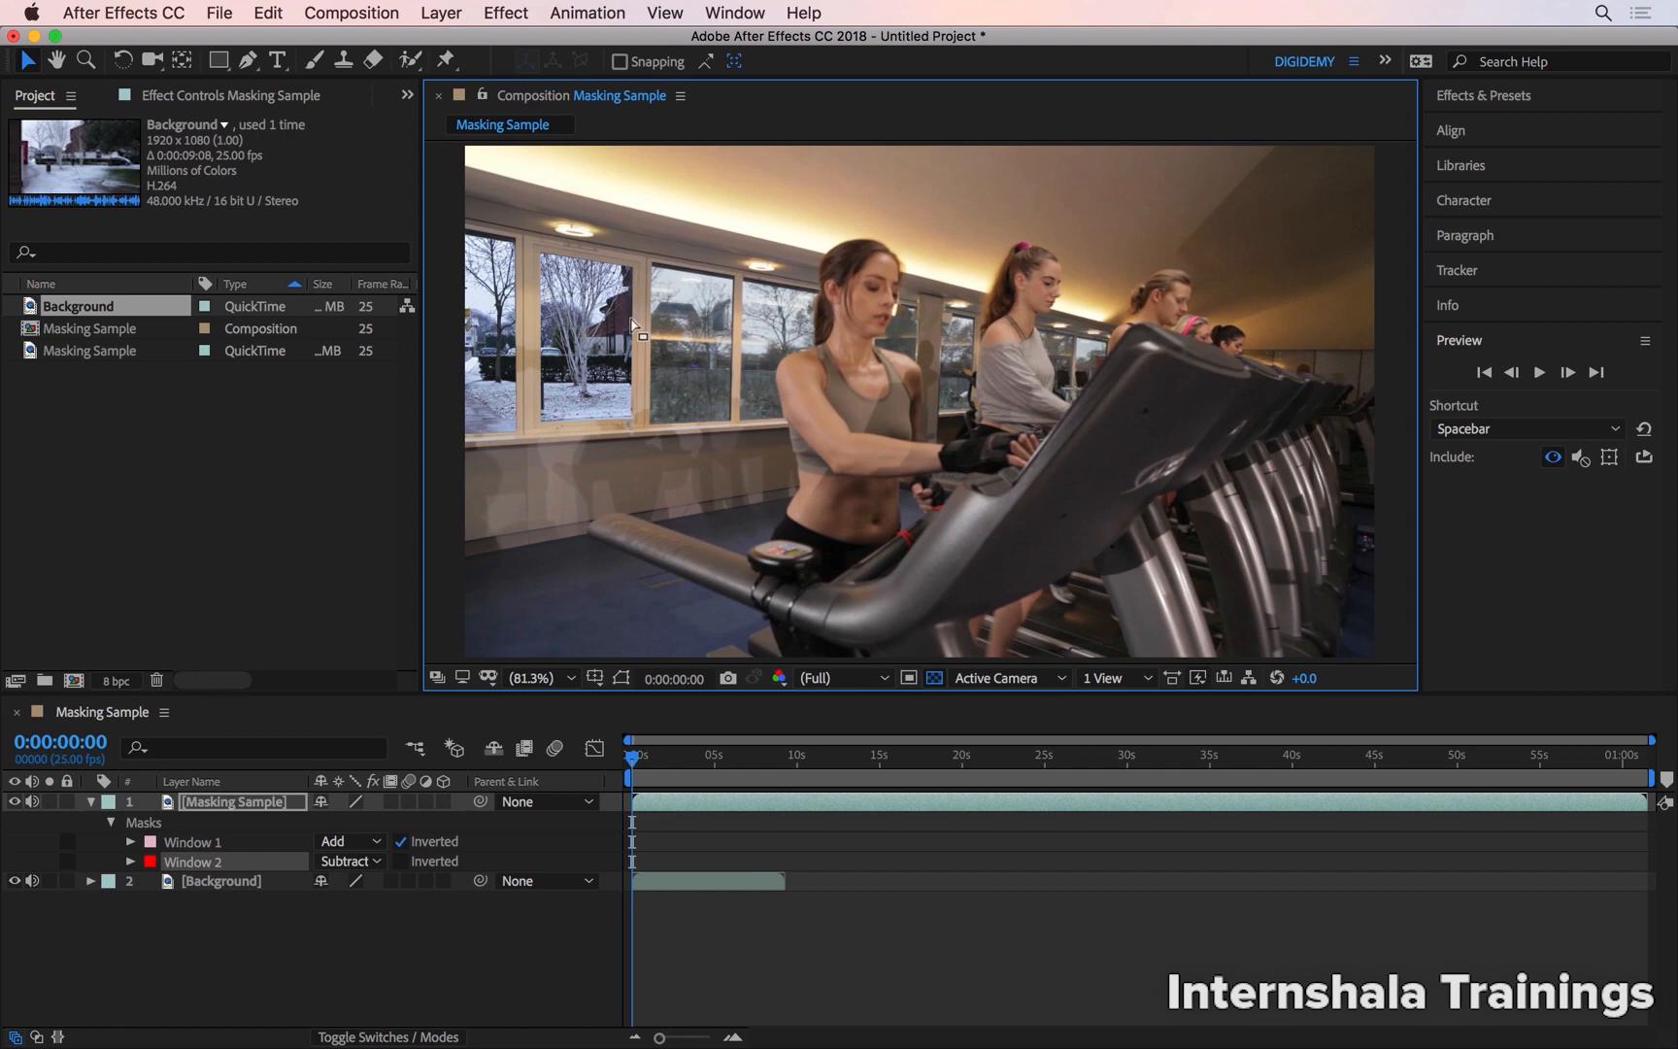
scroll(629, 310, up, 5)
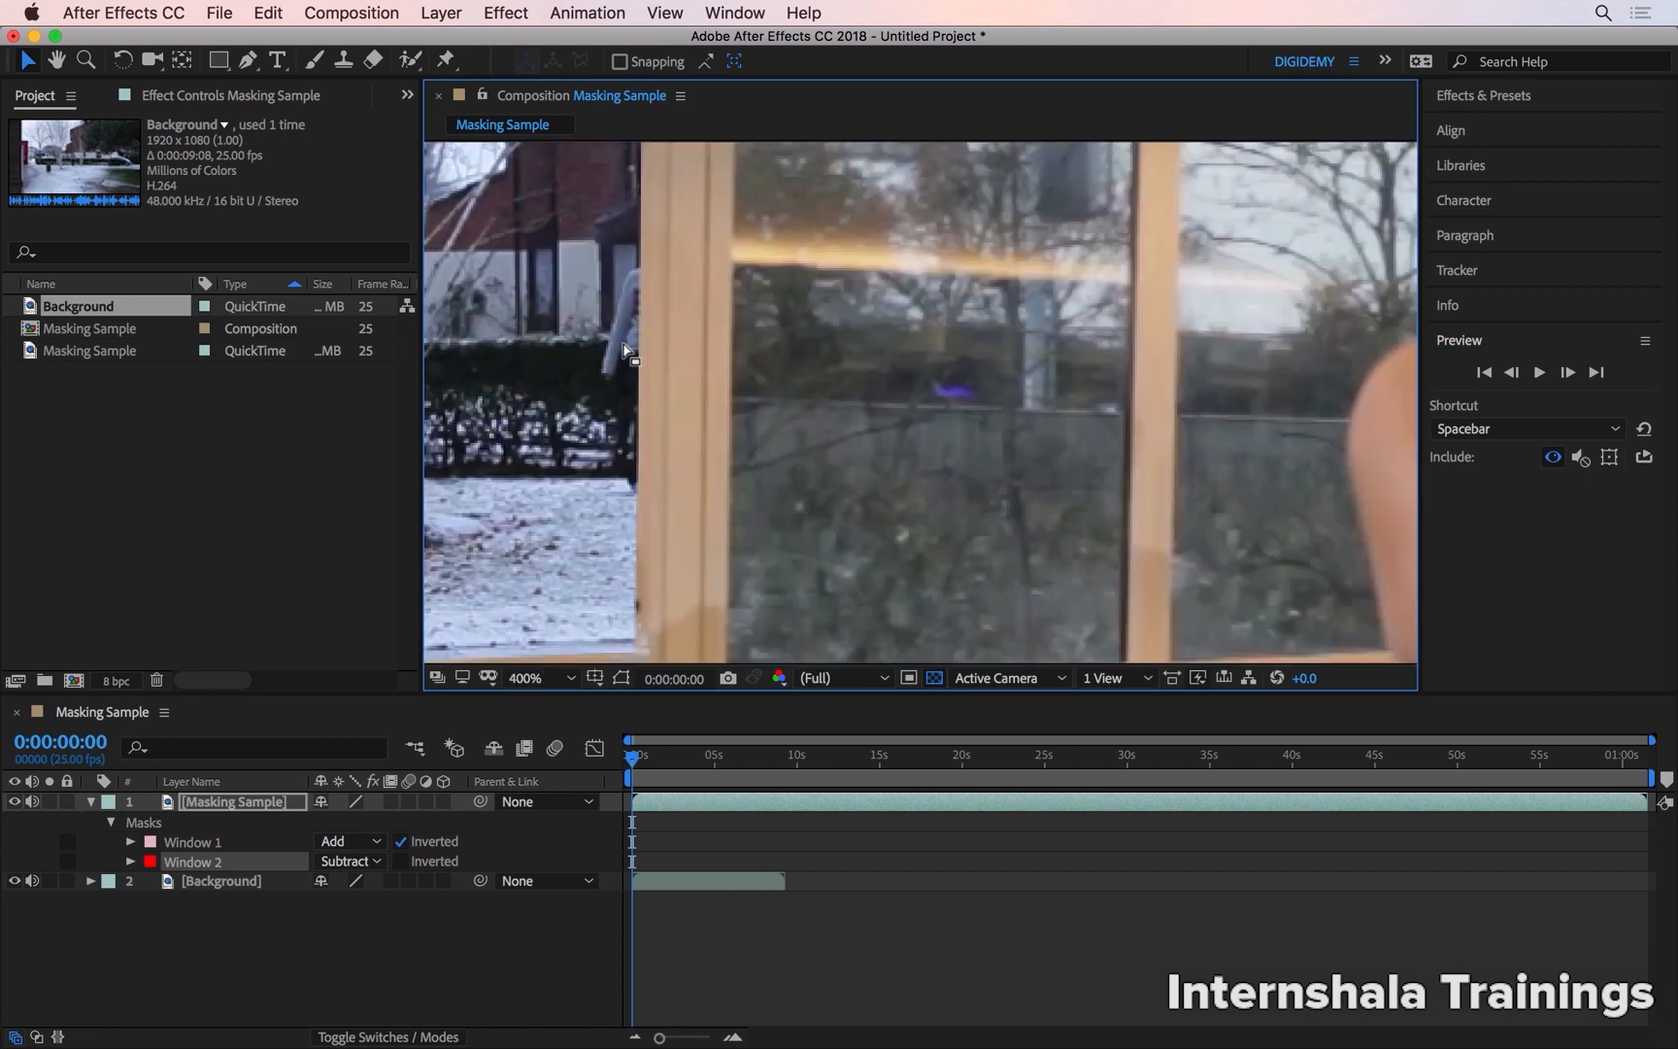
scroll(645, 406, up, 1)
scroll(650, 416, up, 1)
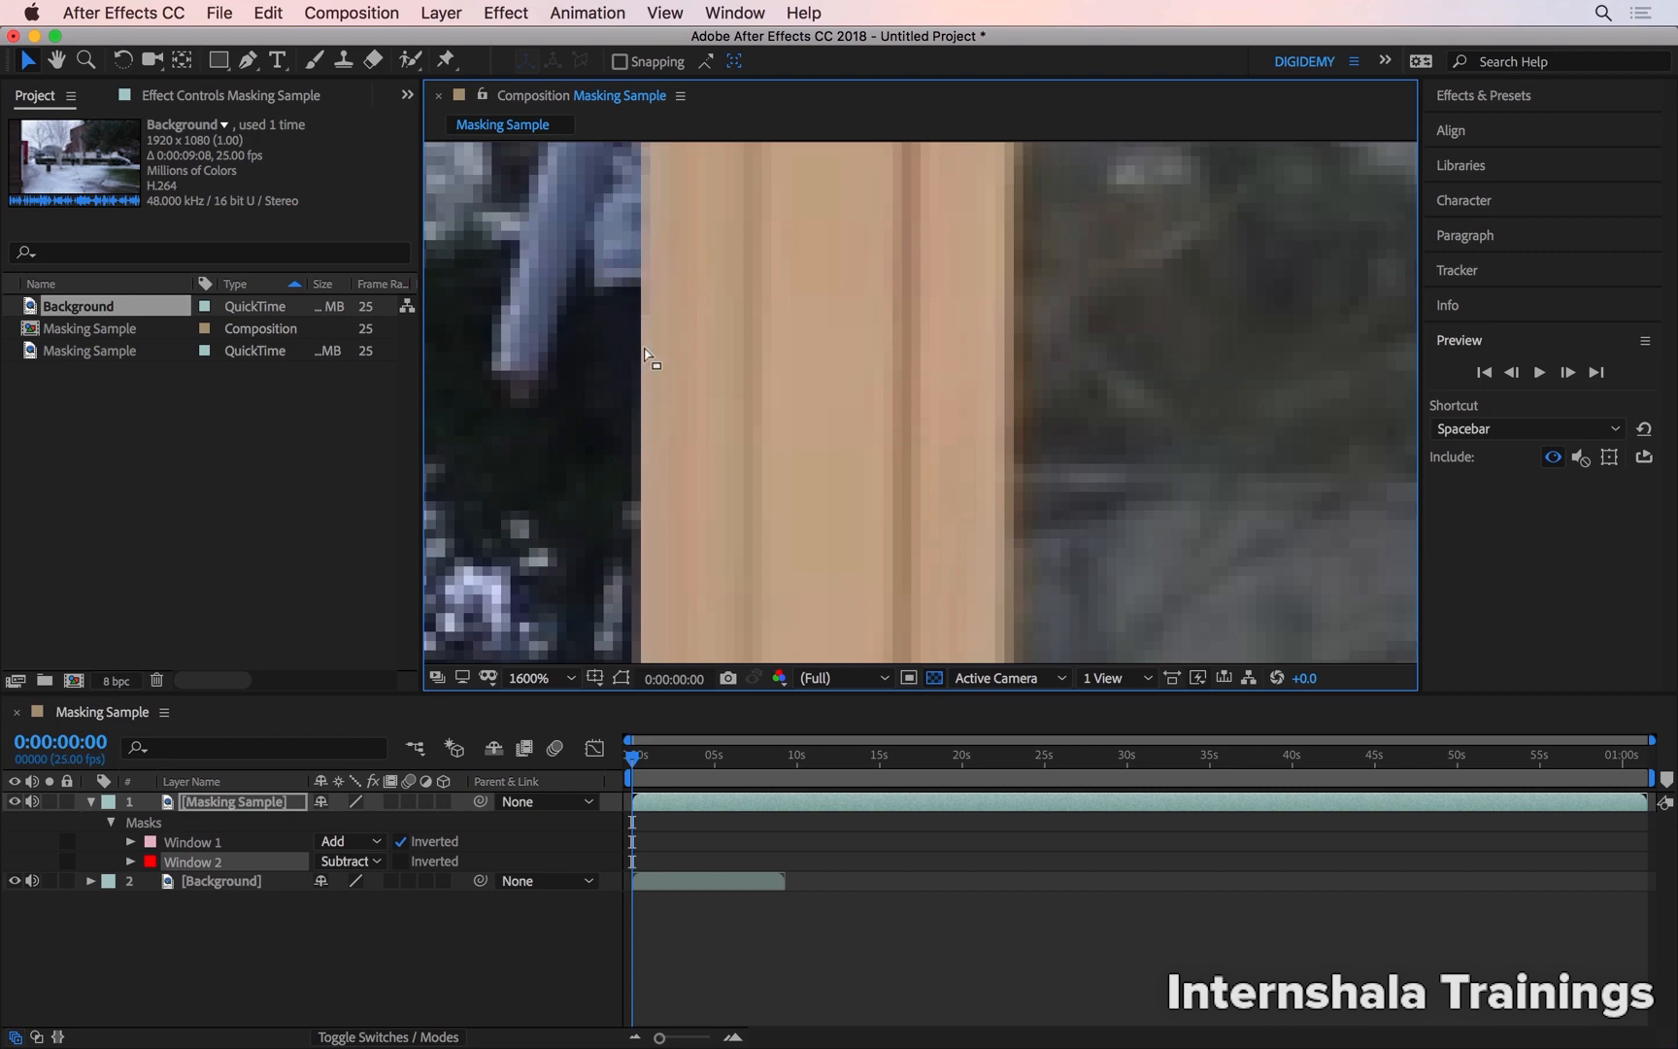
click(131, 861)
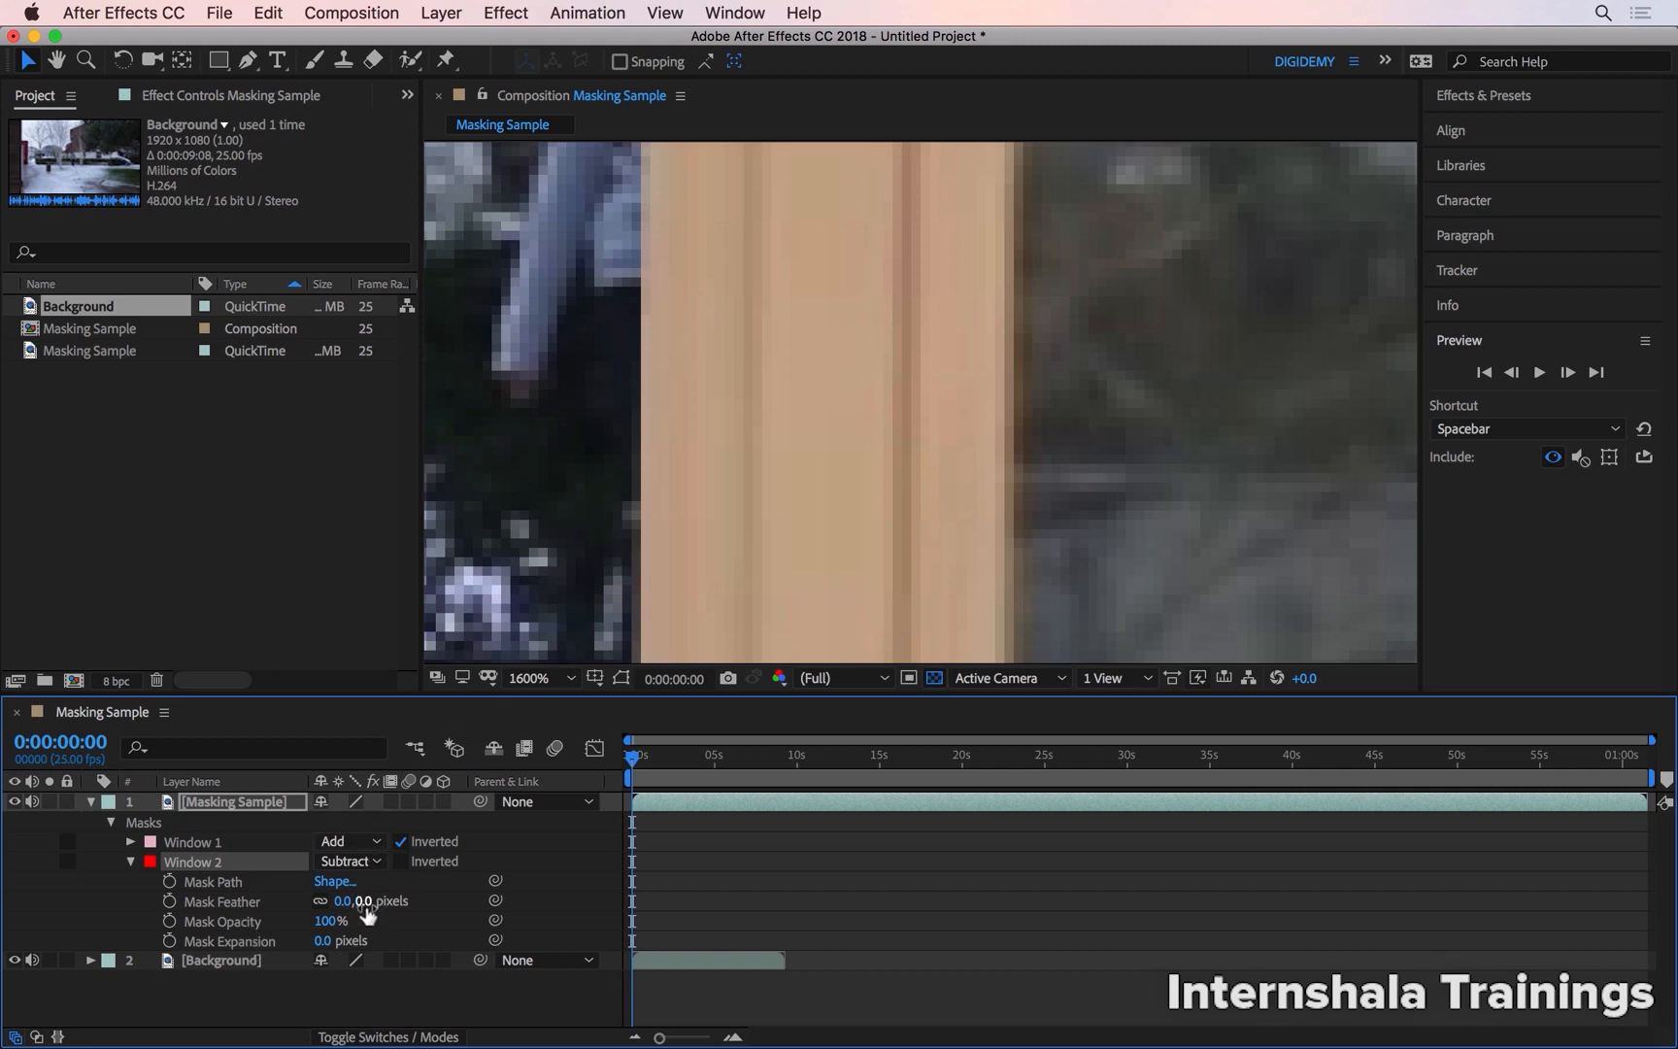
drag(364, 902, 383, 923)
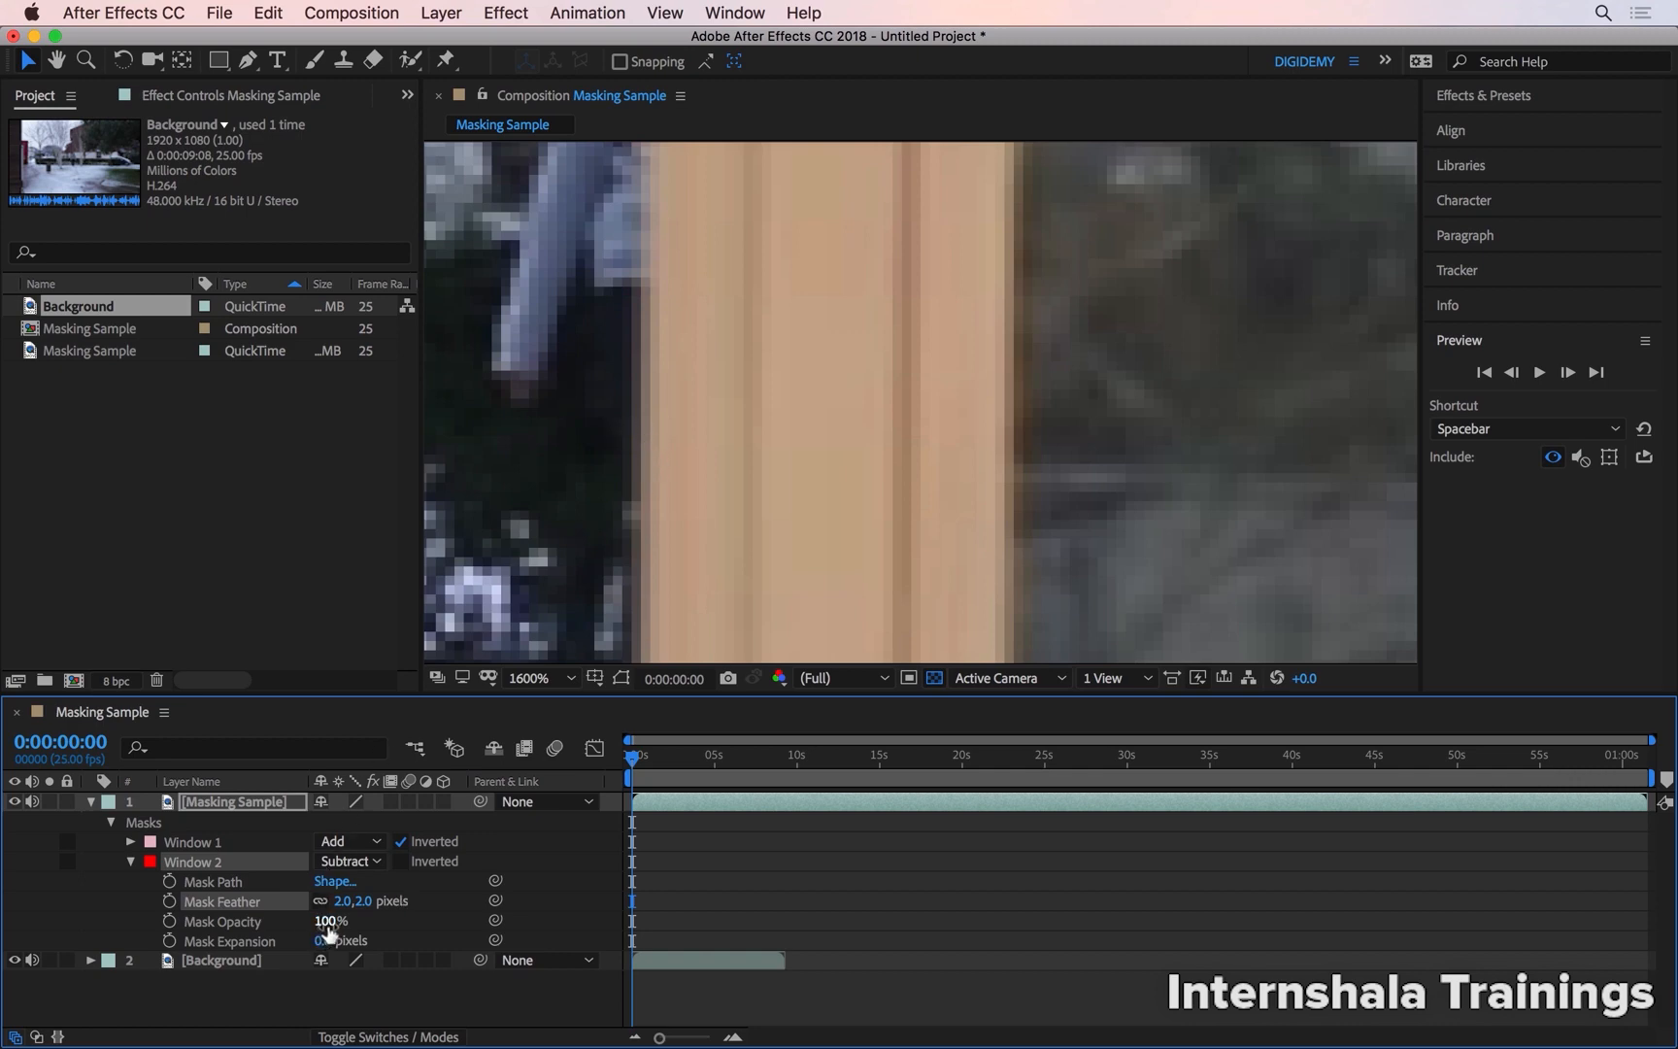
Try Mask Expansion values of -10 and -43 pixels on the Window 2 mask and undo both changes
drag(328, 932, 194, 923)
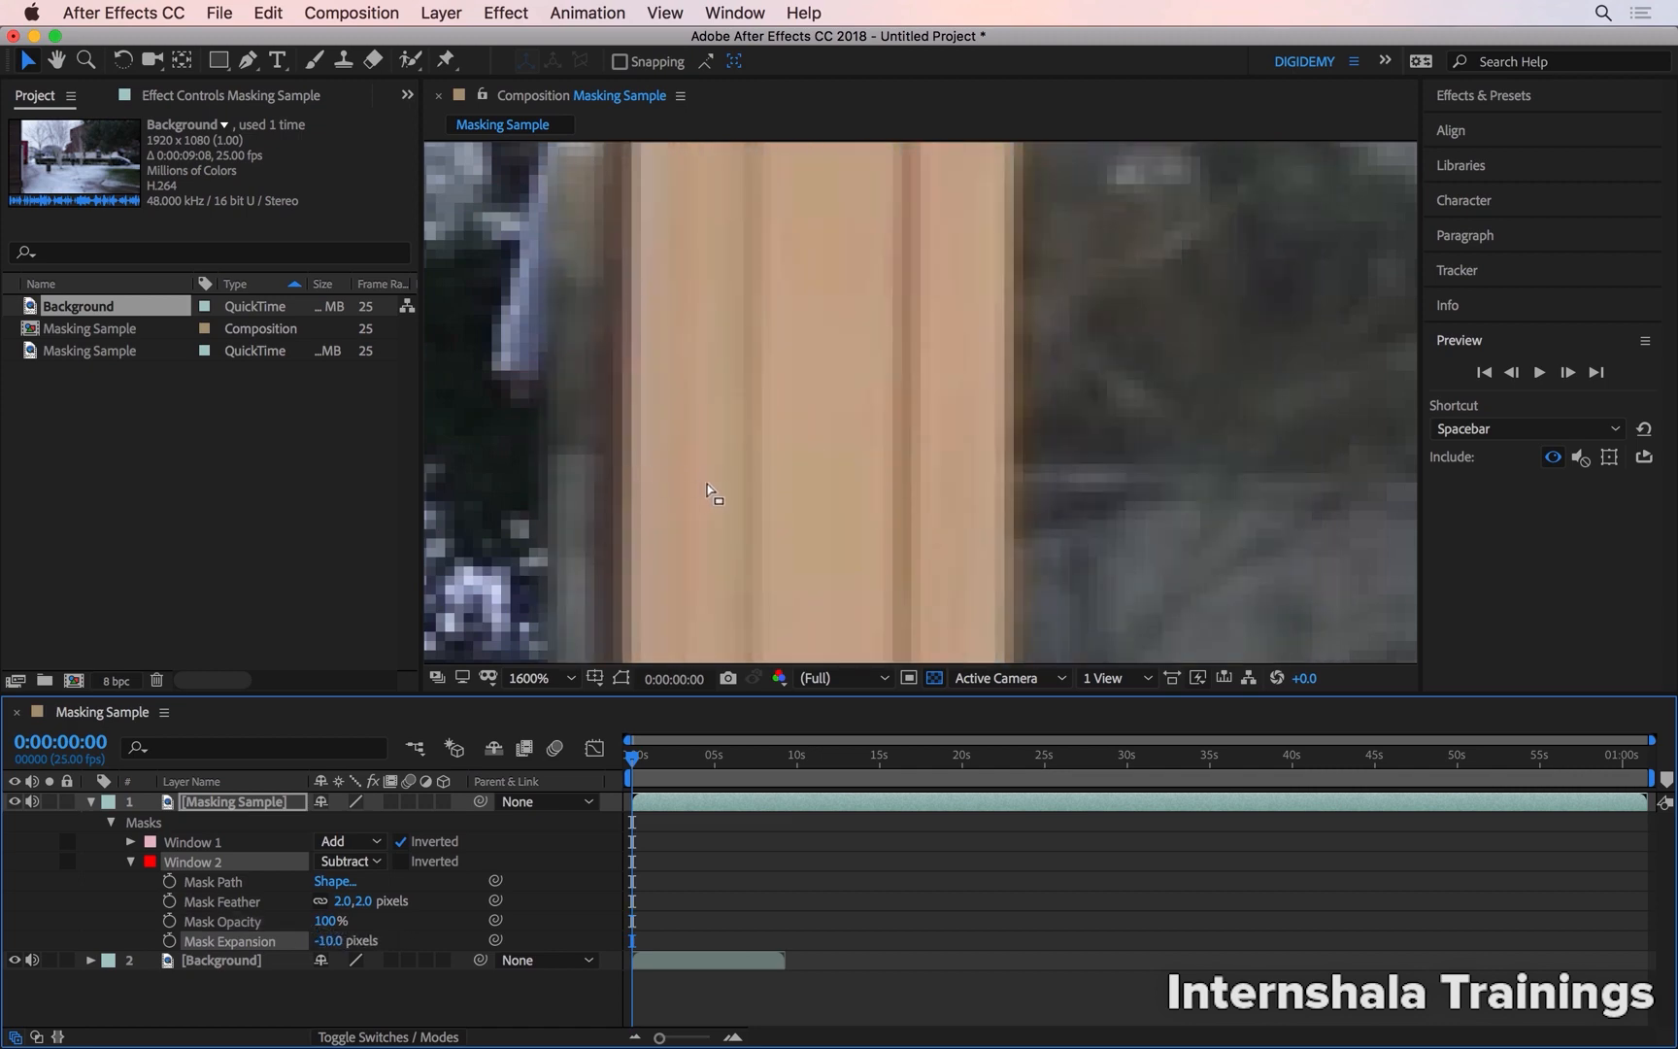
scroll(713, 494, down, 3)
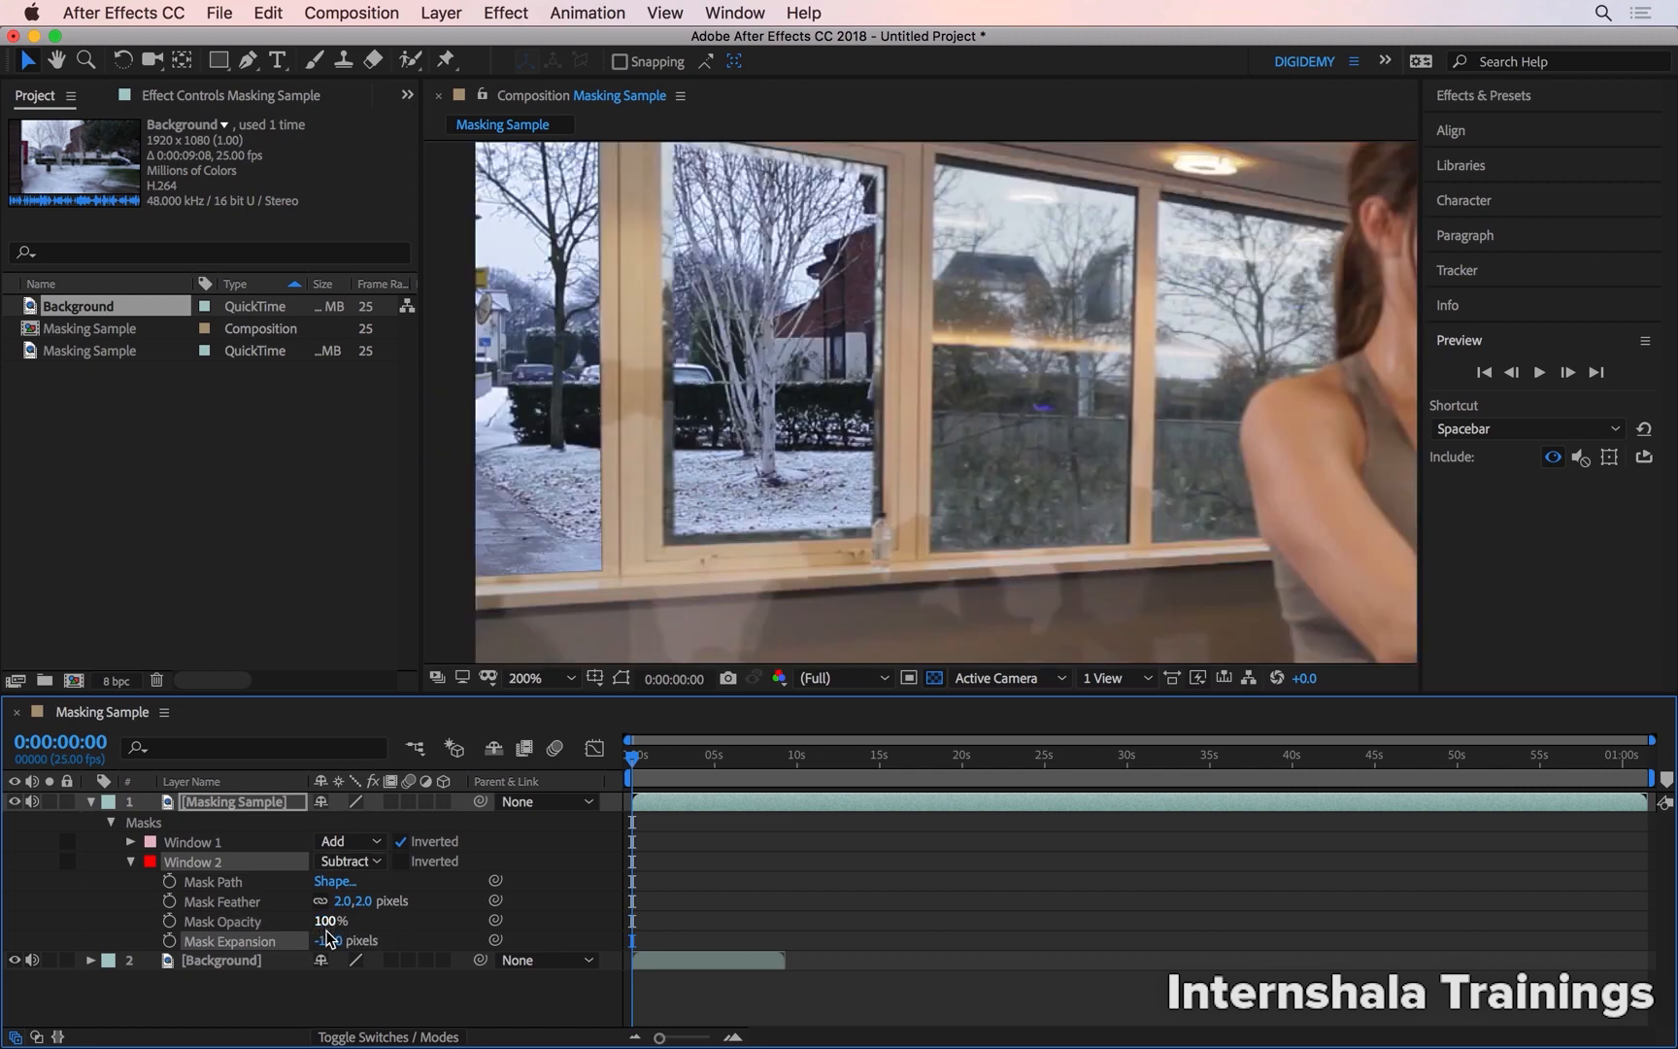
drag(326, 938, 267, 911)
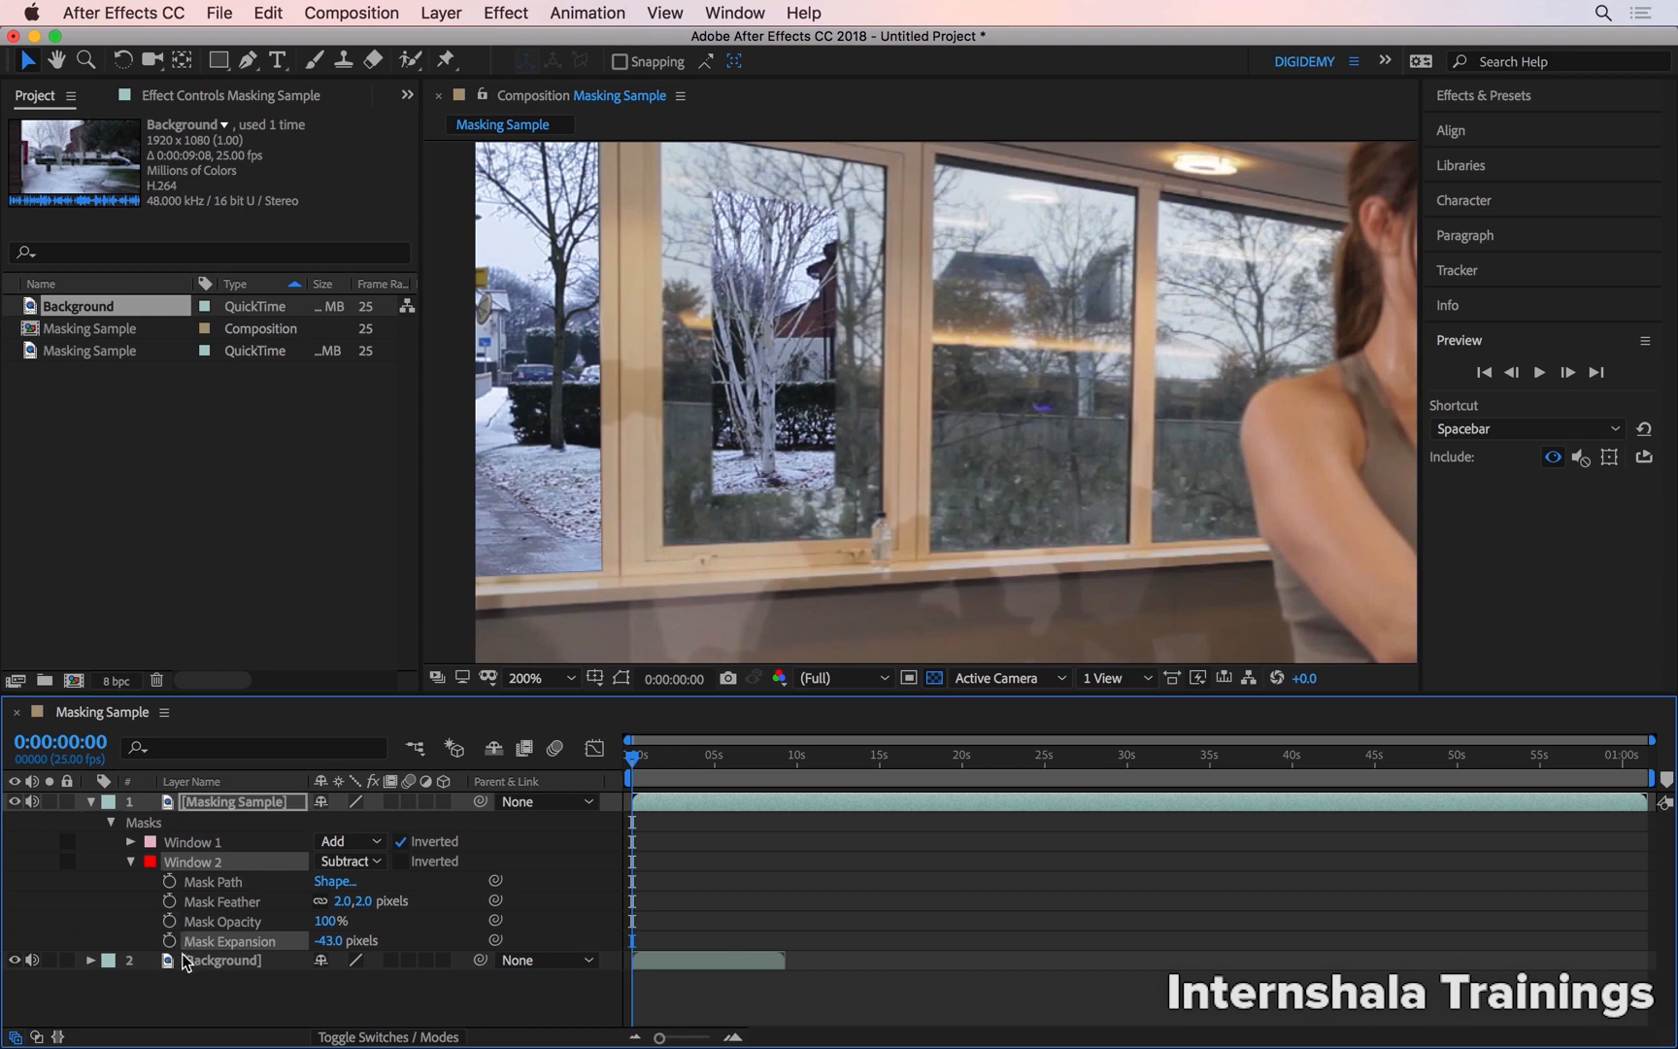
key(super+z)
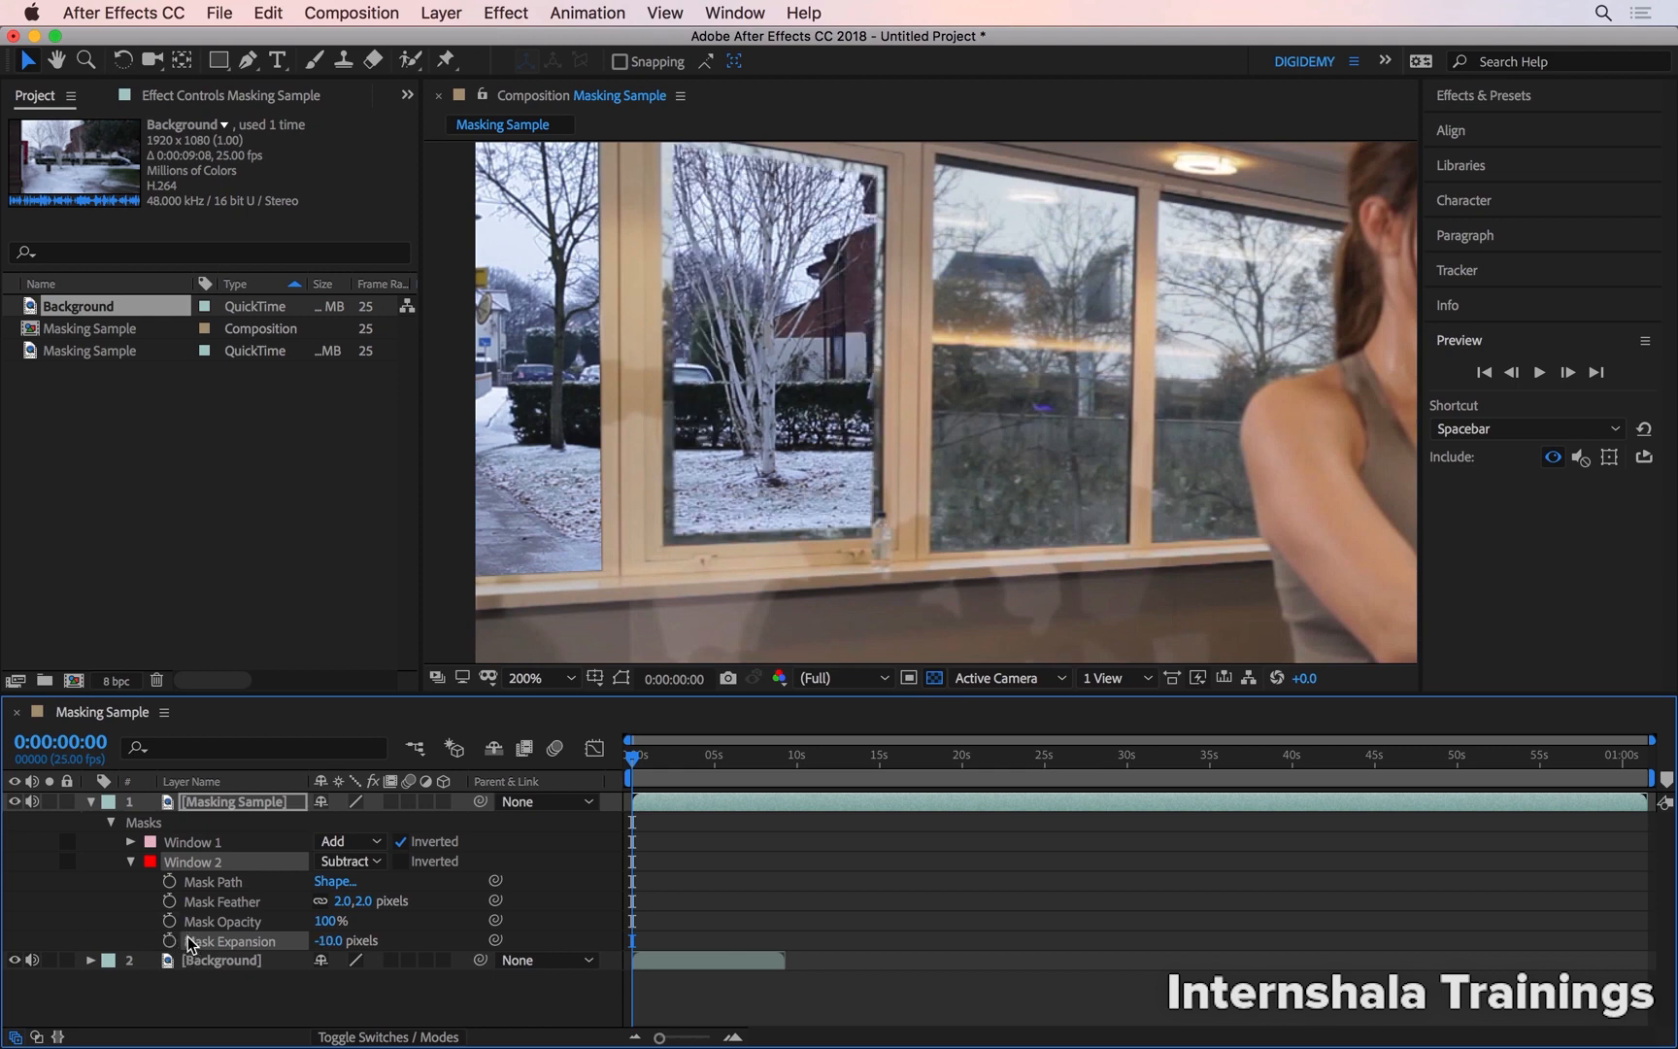
key(super+z)
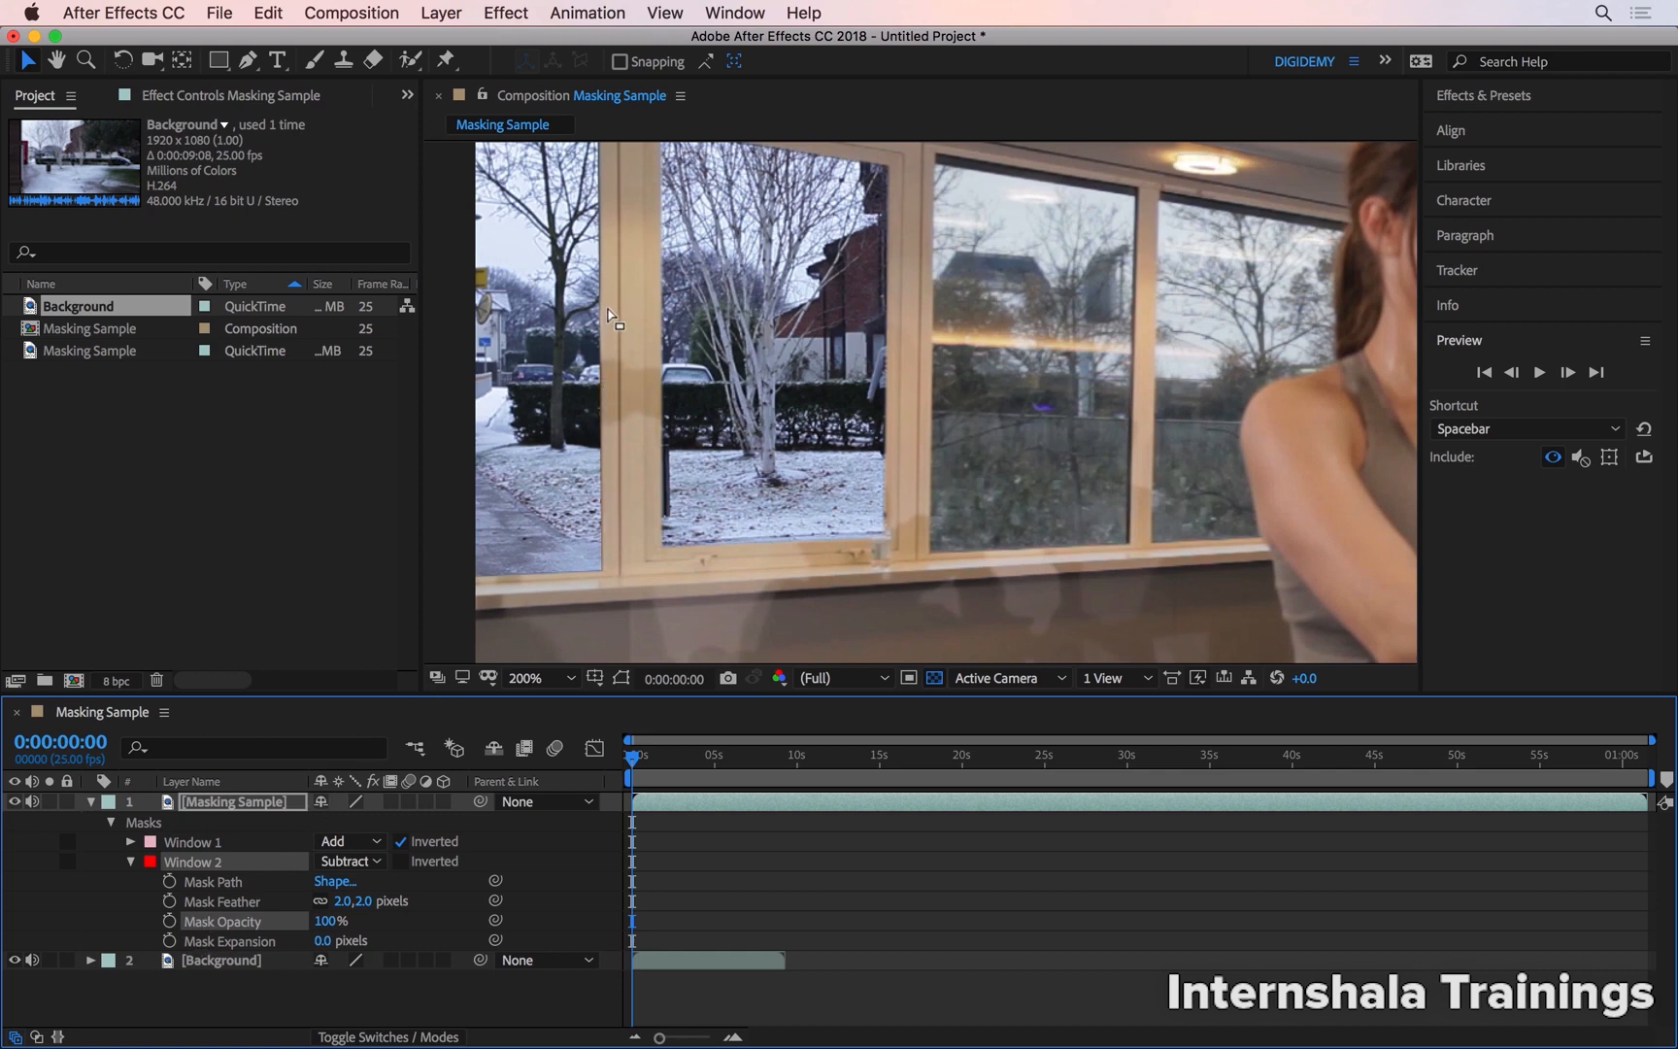
Set the Window 1 mask's Mask Feather to 2 pixels
click(126, 839)
click(341, 881)
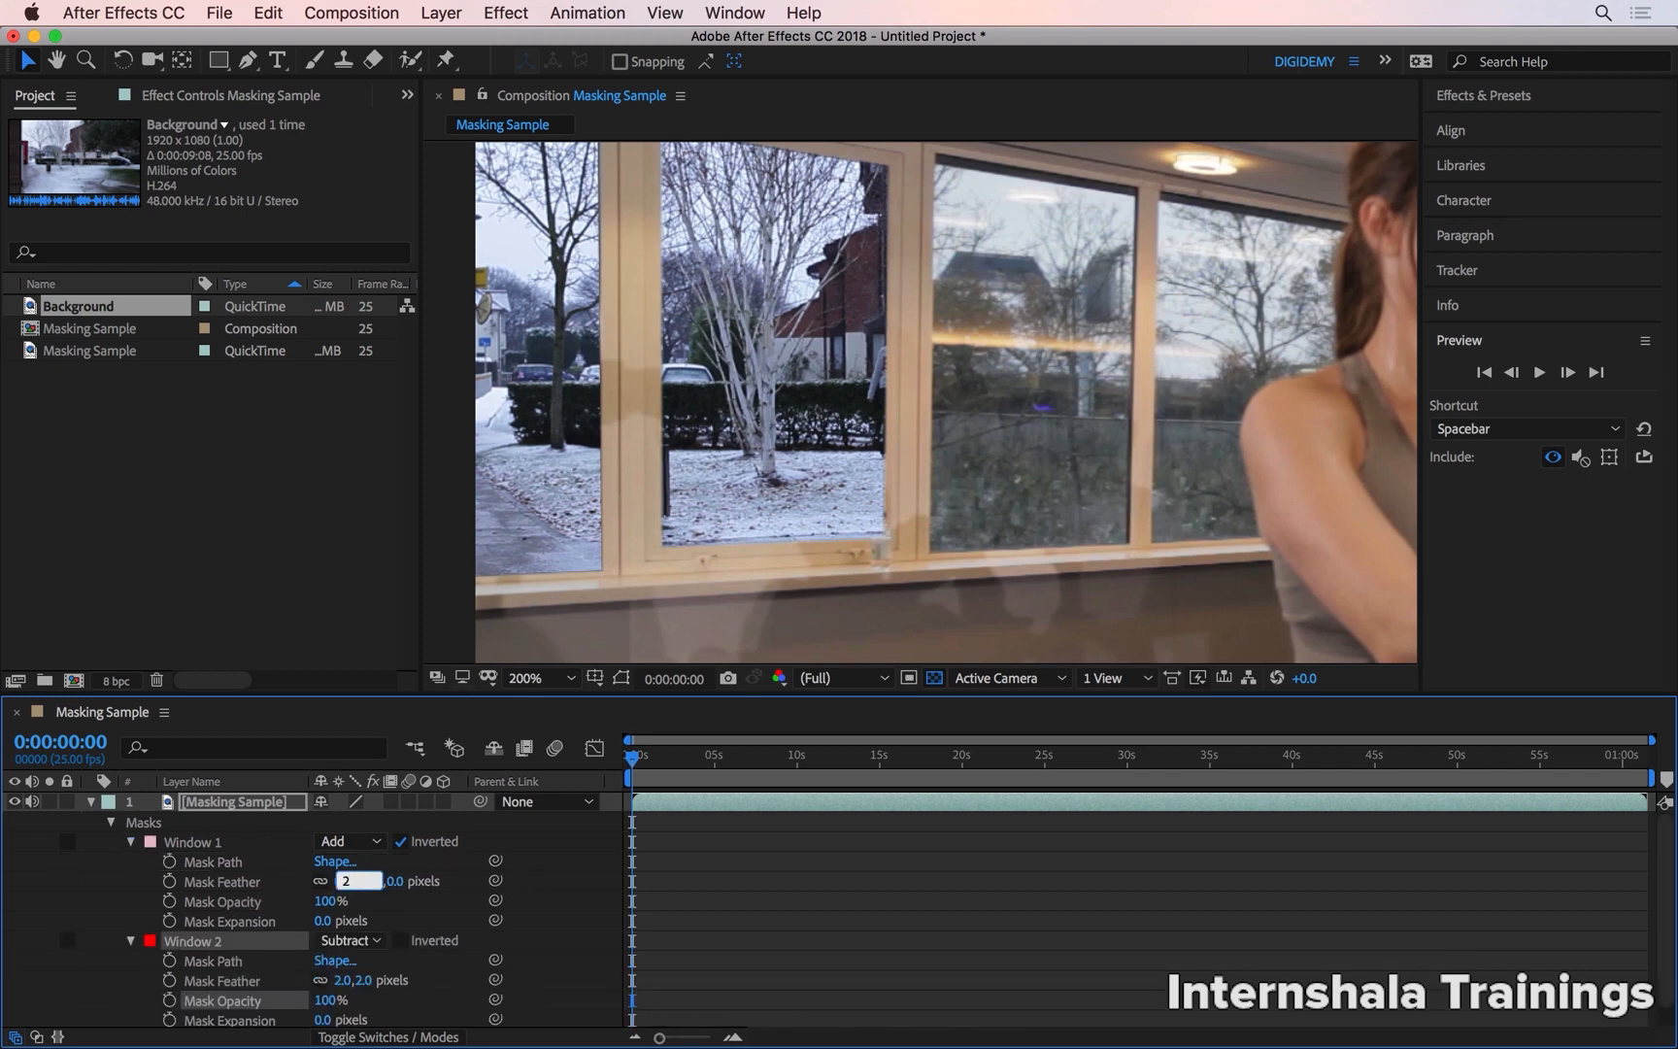
text(2)
key(Return)
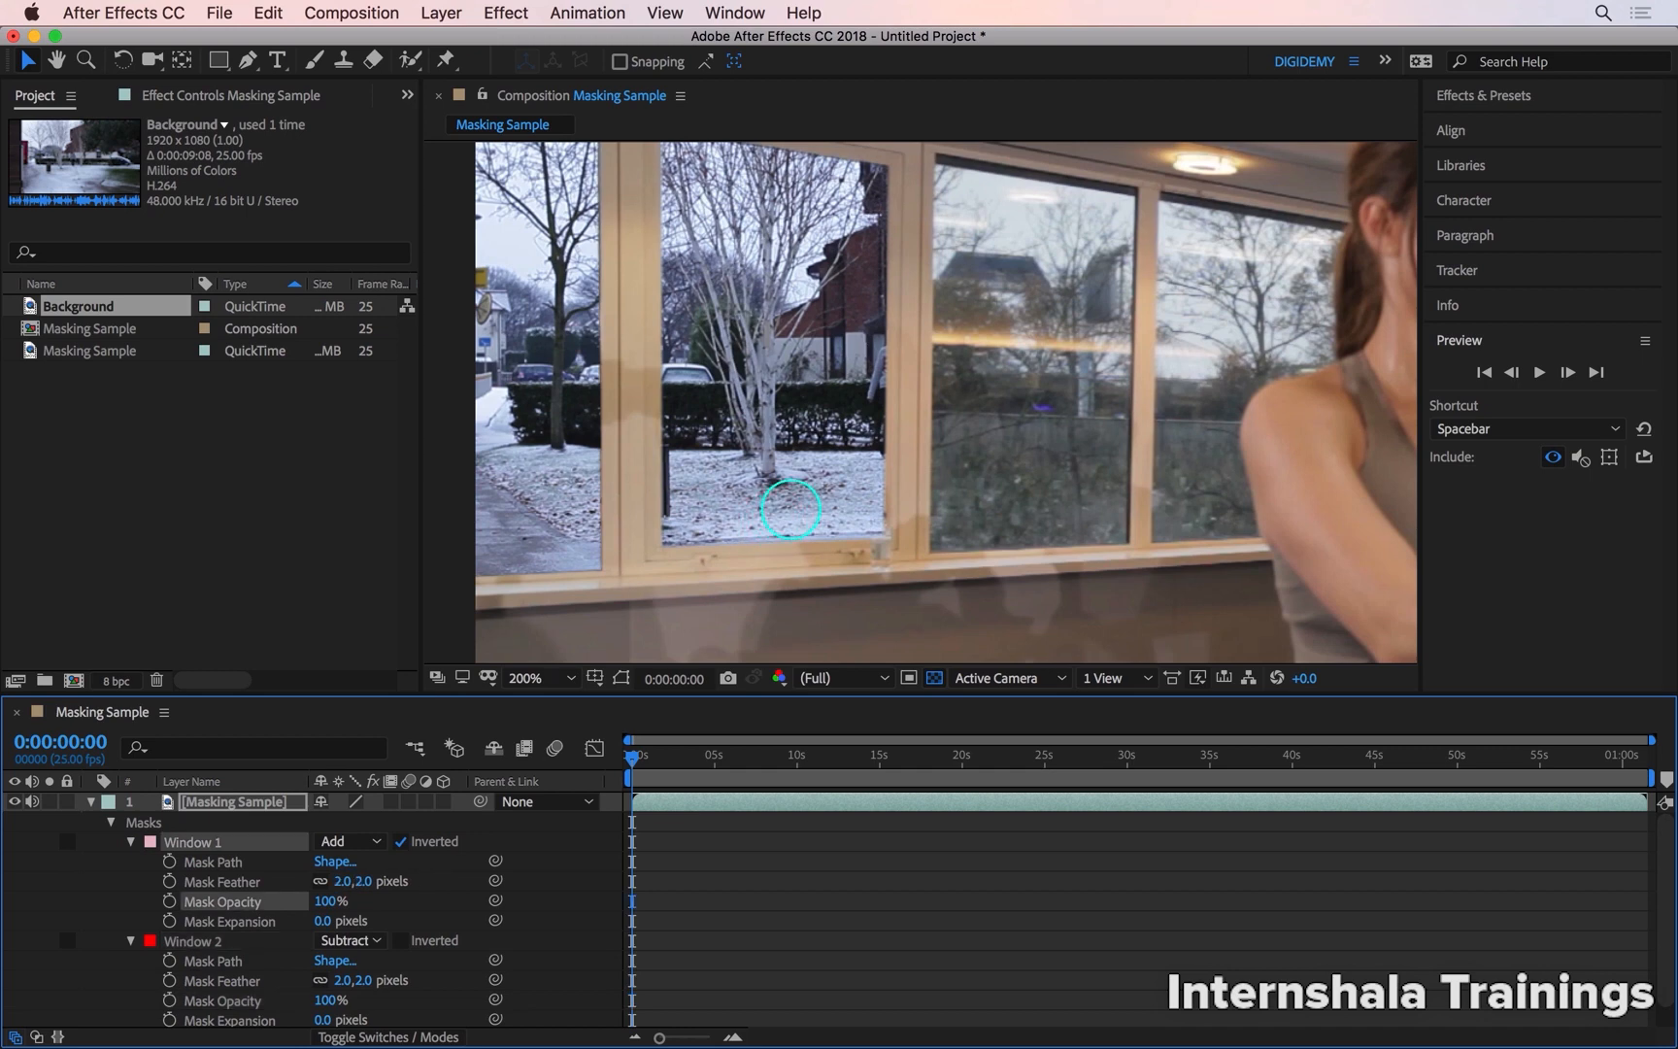
Collapse the Masking Sample layer's properties and reposition the Background layer behind the two masked window openings
key(comma)
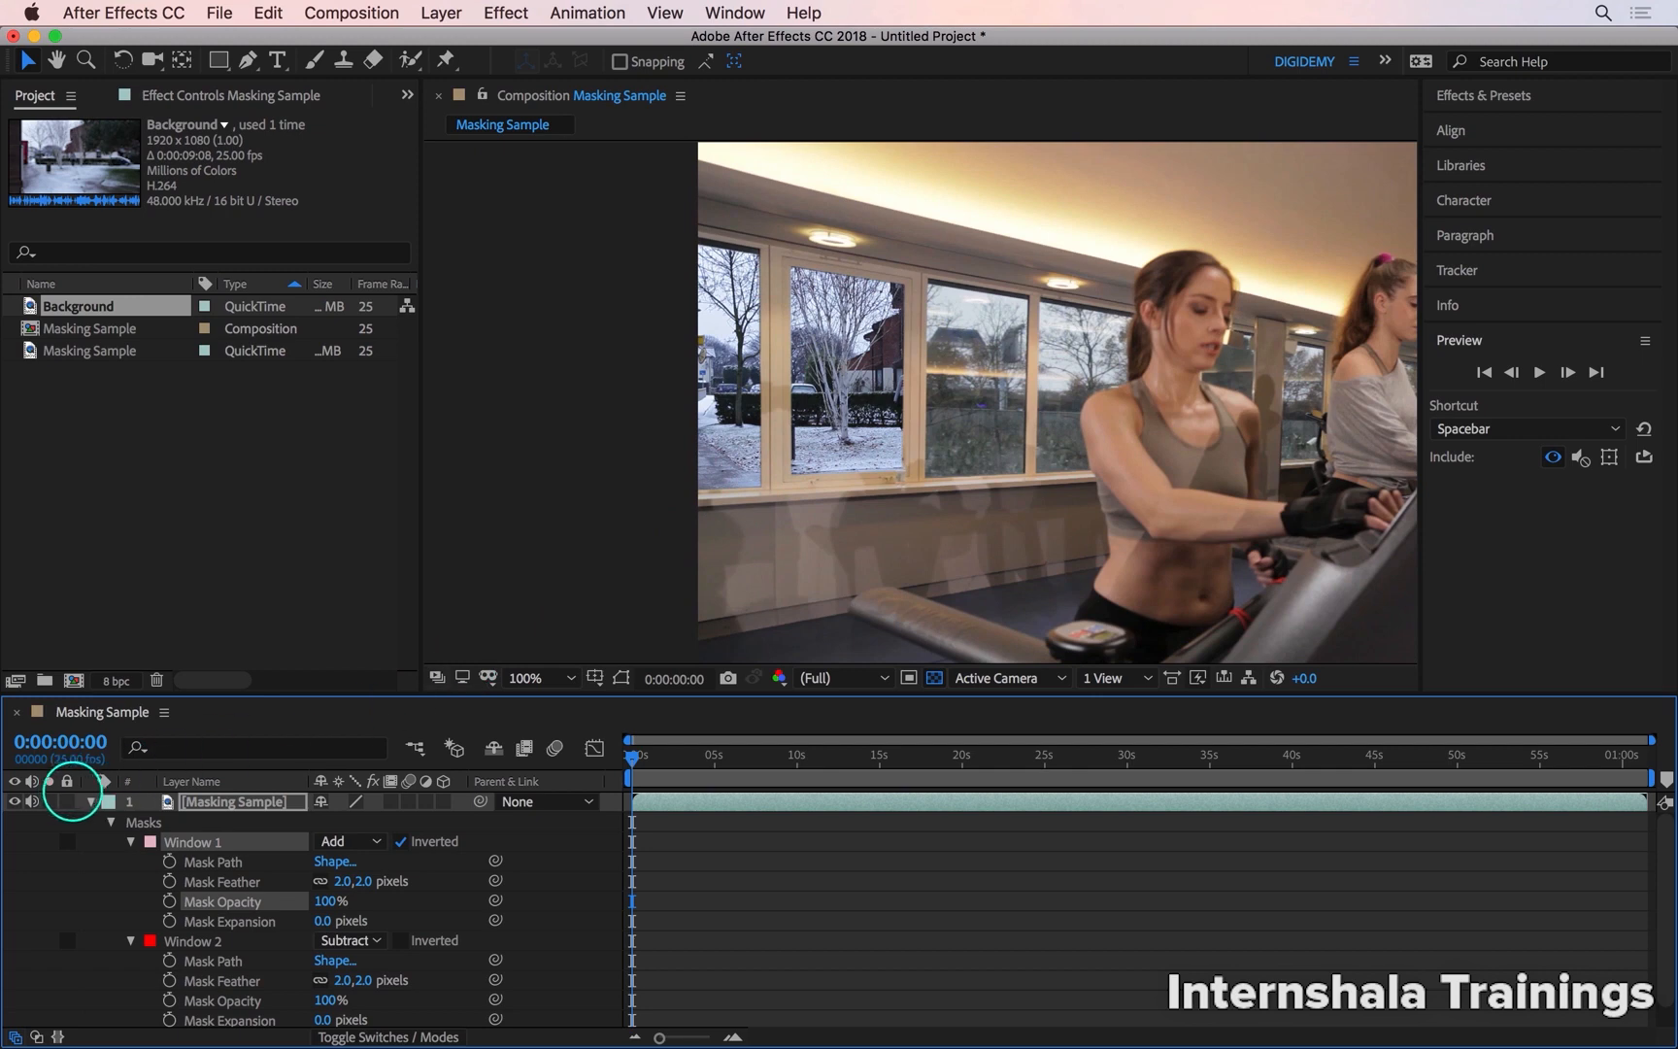
click(89, 801)
click(206, 821)
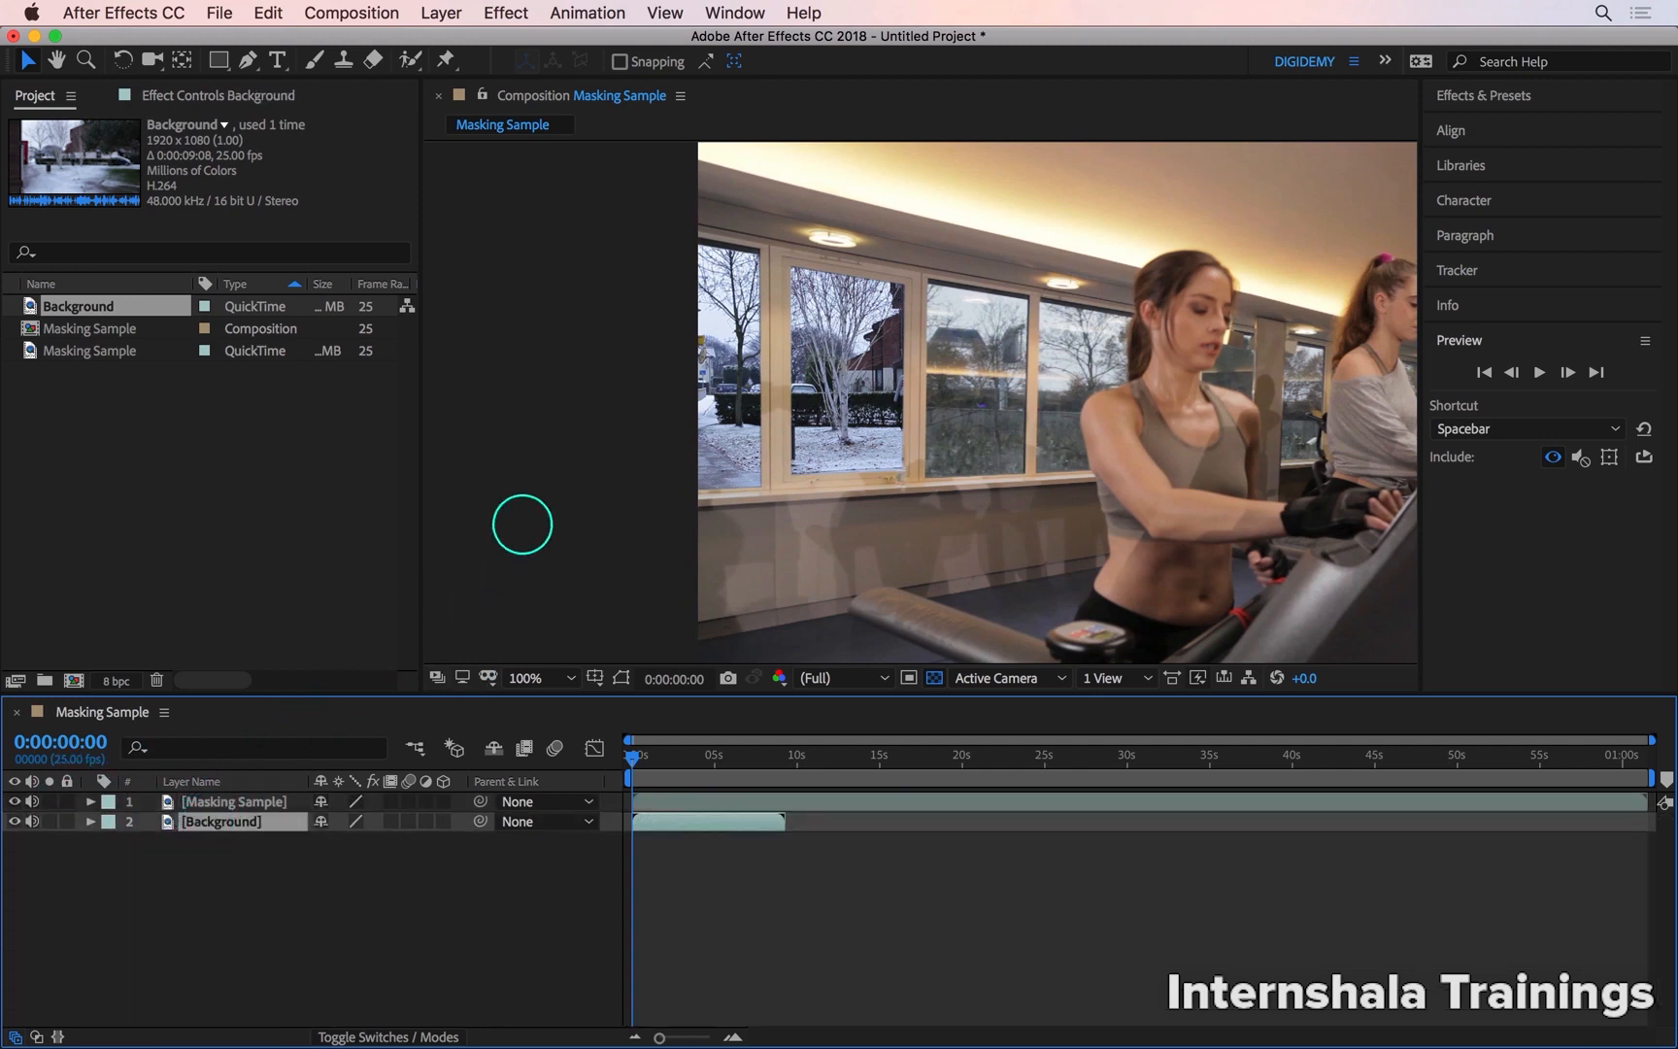
drag(854, 417, 863, 359)
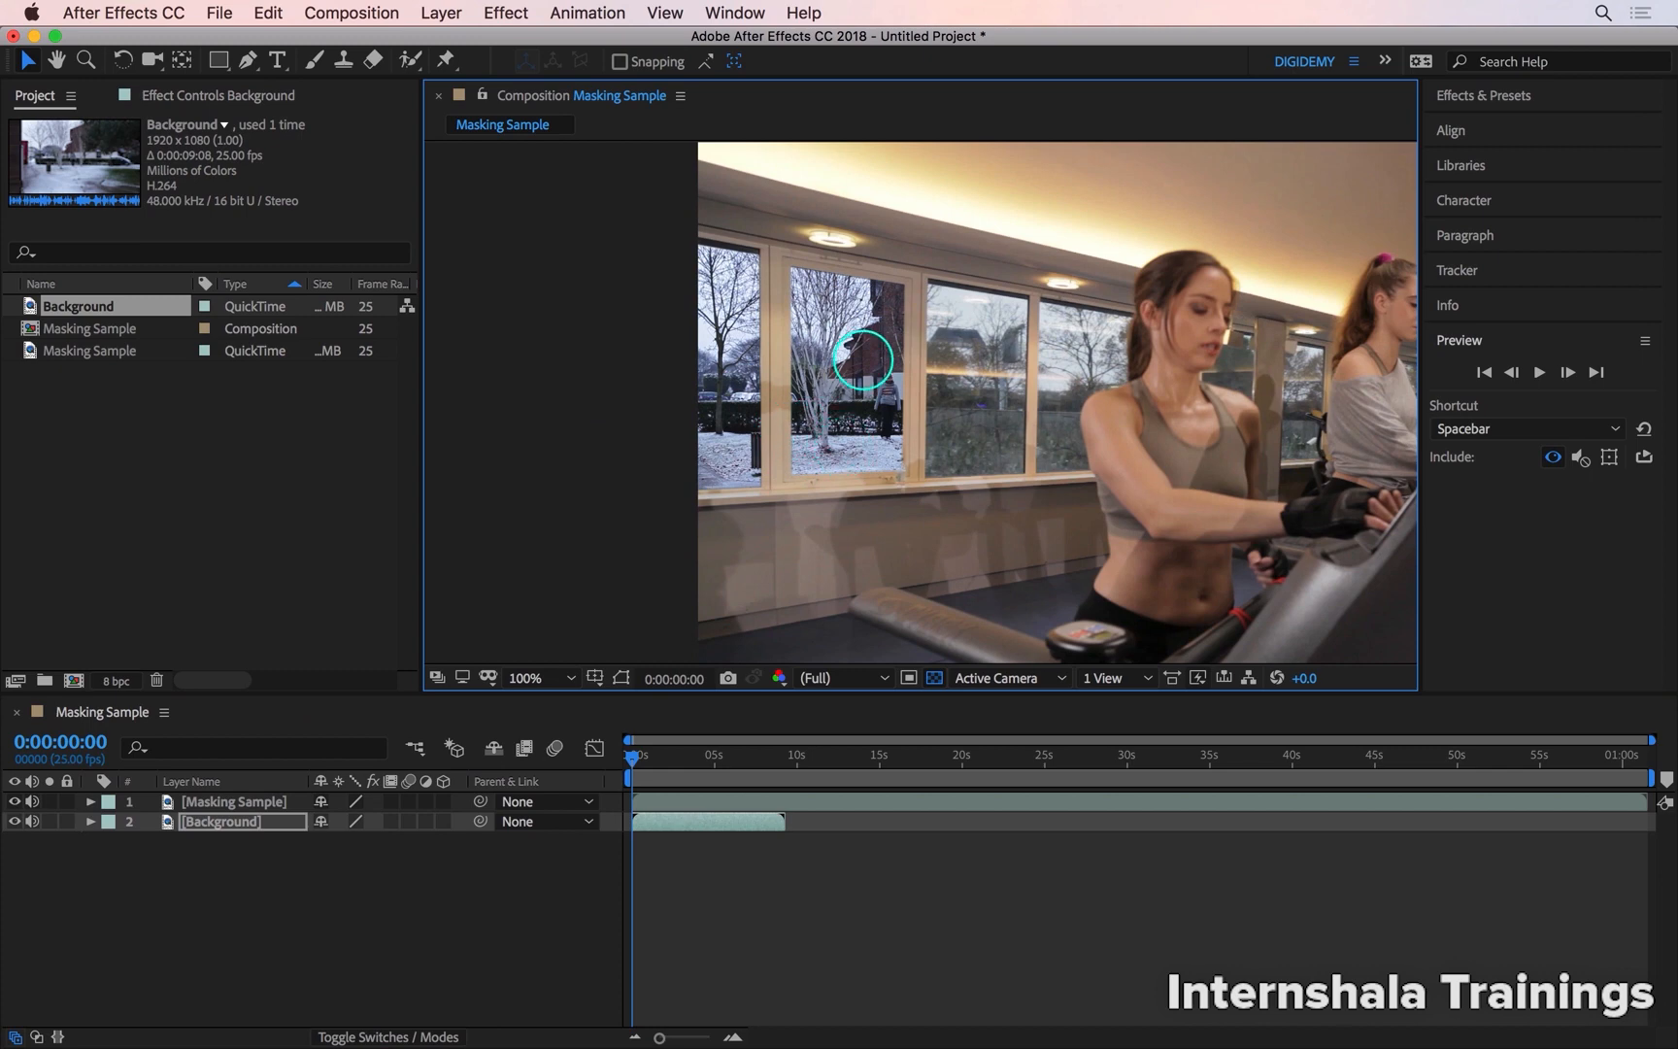